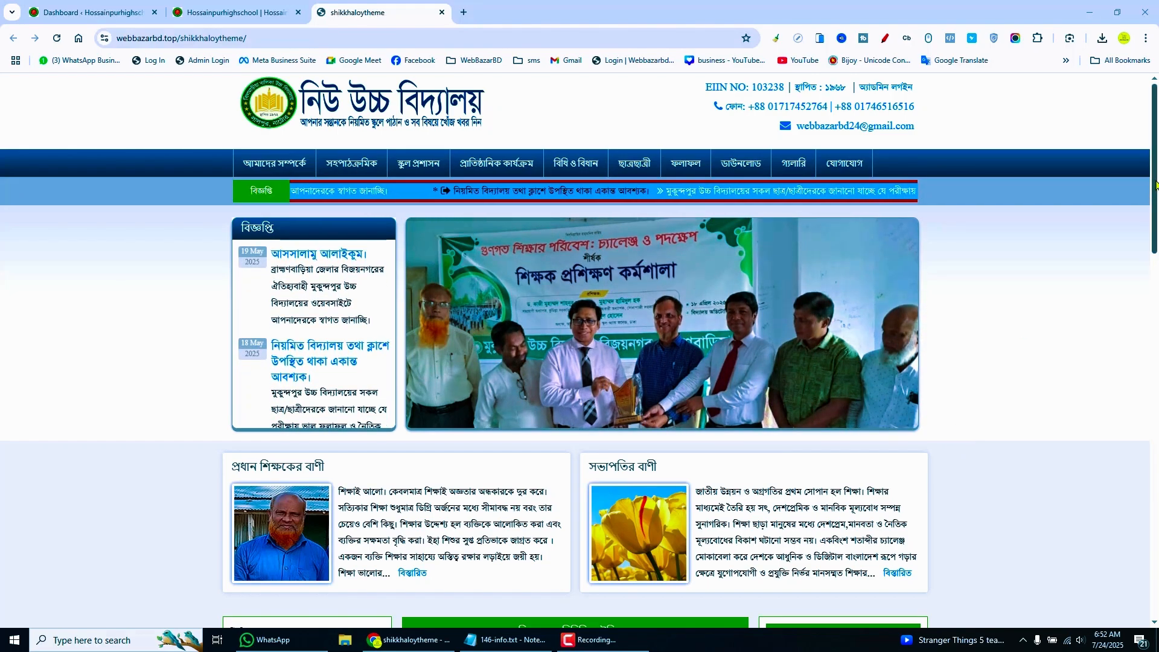
# Step: Open the theme customizer of the Hossainpurhighschool site from its admin dashboard in a new tab and switch to it
pyautogui.moveTo(1155, 184)
pyautogui.mouseDown()
pyautogui.moveTo(1142, 357)
pyautogui.moveTo(1150, 564)
pyautogui.moveTo(1157, 172)
pyautogui.mouseUp()
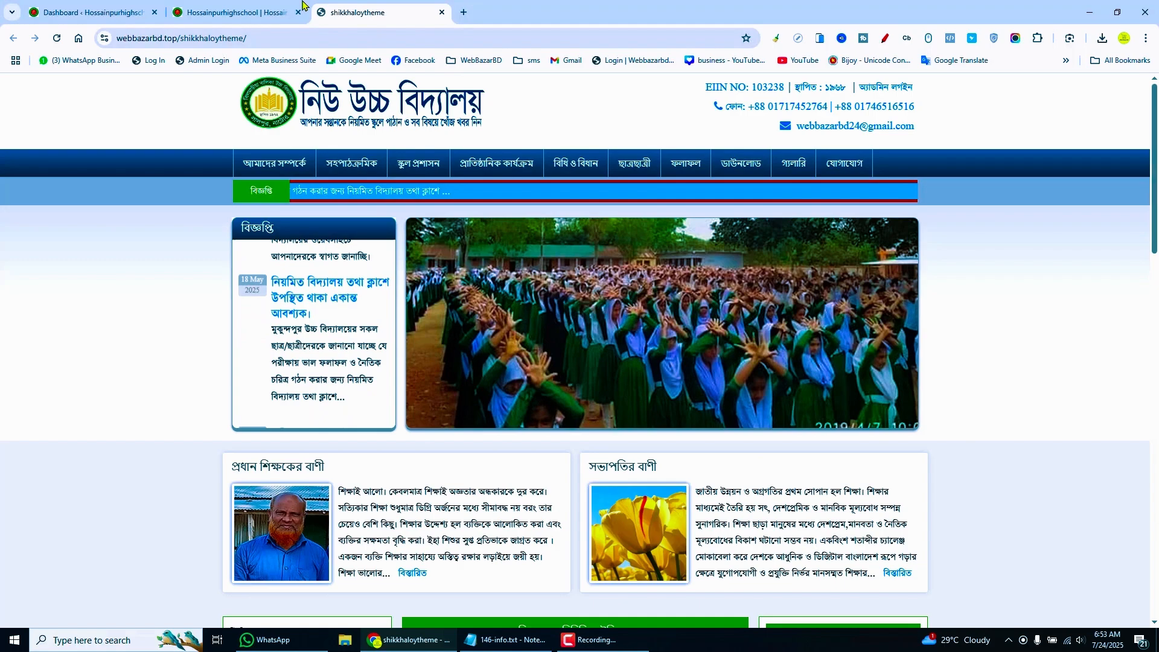
pyautogui.click(199, 6)
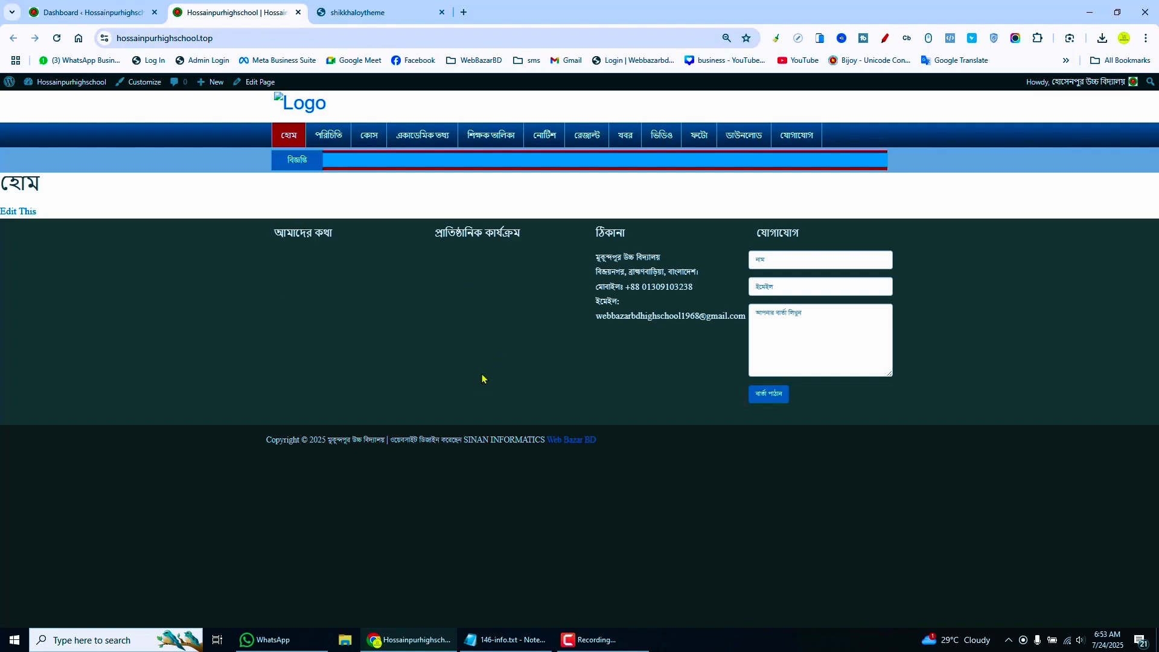
pyautogui.click(91, 12)
pyautogui.moveTo(95, 393)
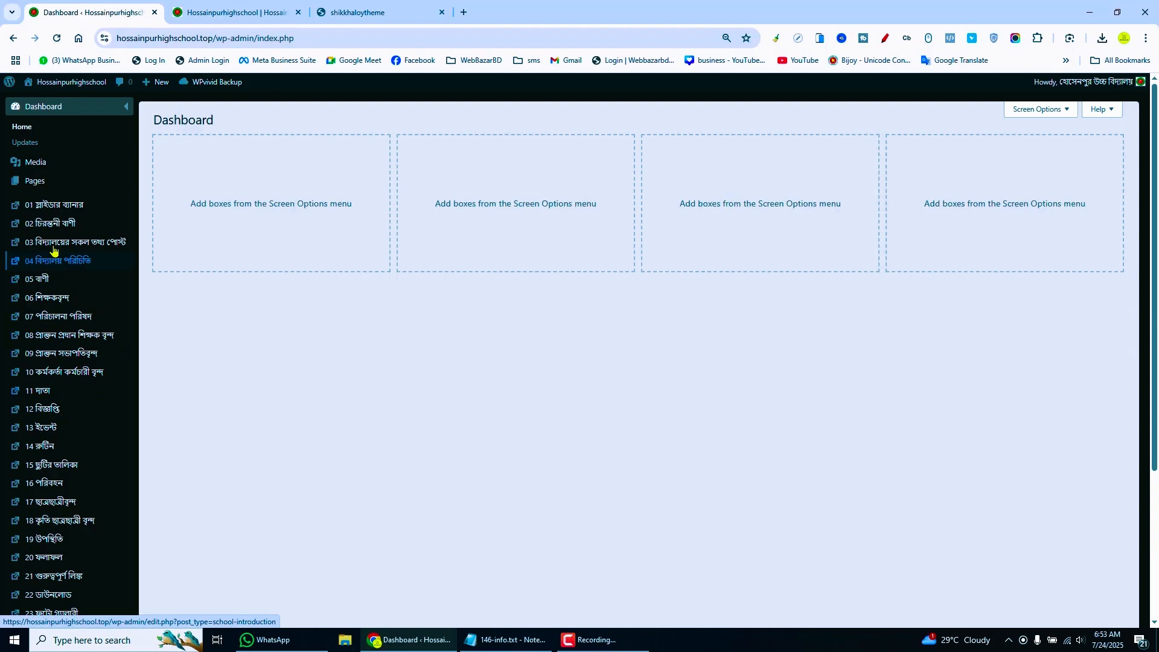
pyautogui.scroll(-3, 91, 431)
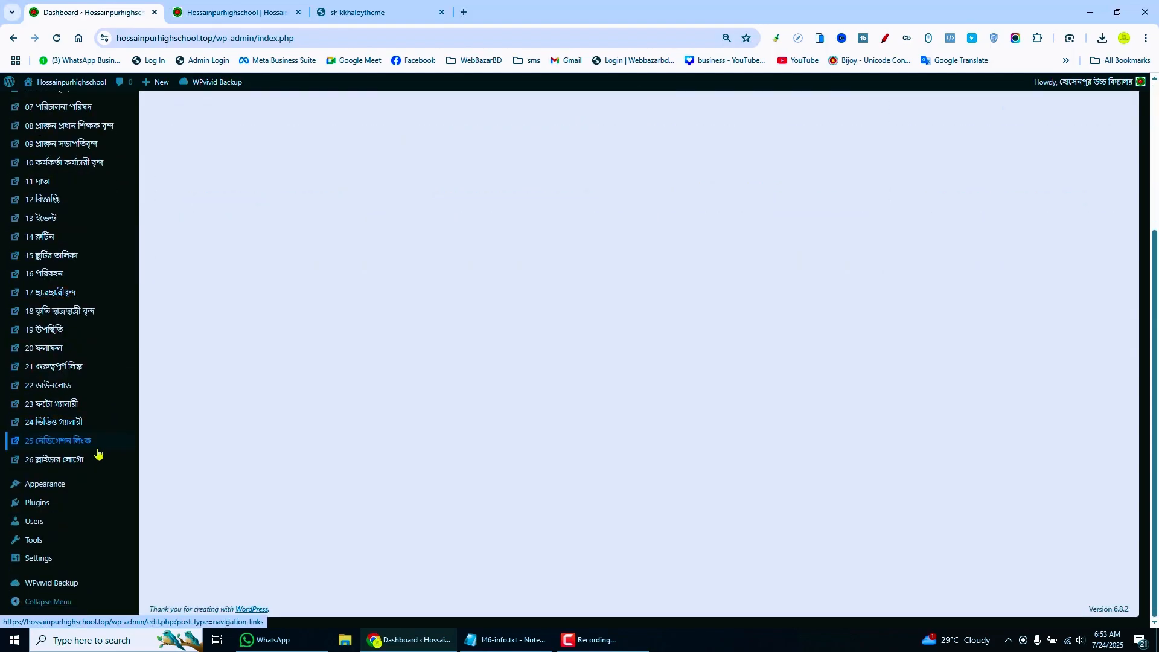
pyautogui.moveTo(71, 493)
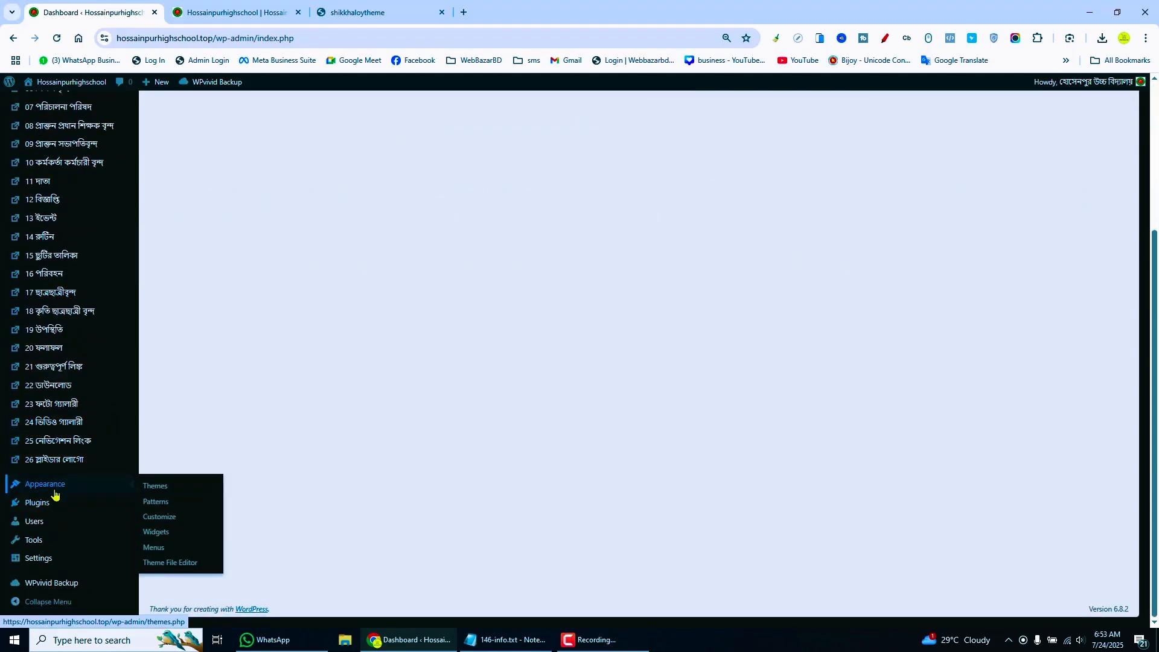
pyautogui.rightClick(152, 523)
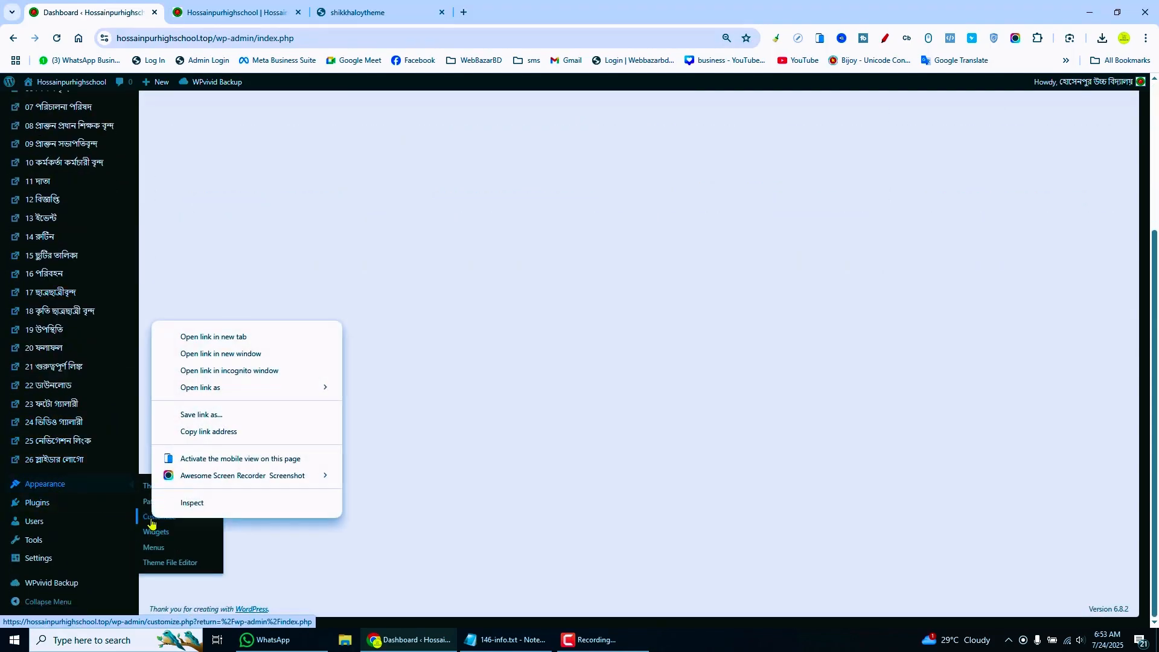
pyautogui.click(195, 338)
pyautogui.click(224, 12)
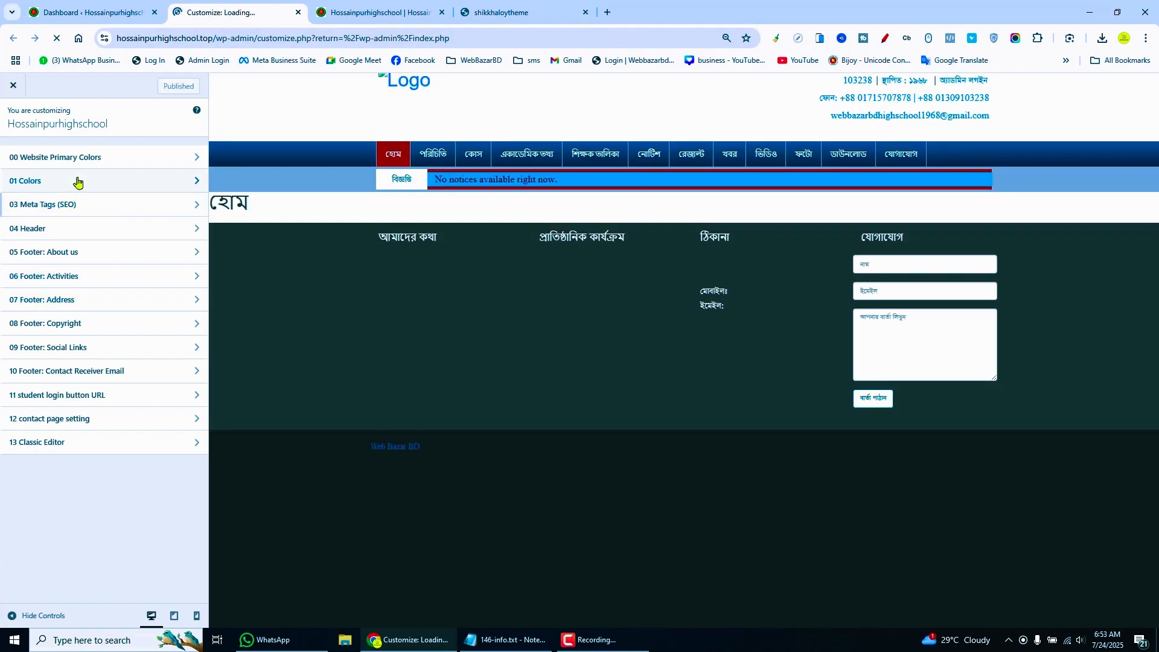
# Step: Open the file picker for uploading a new Top Header Image in the 04 Header section
pyautogui.click(54, 230)
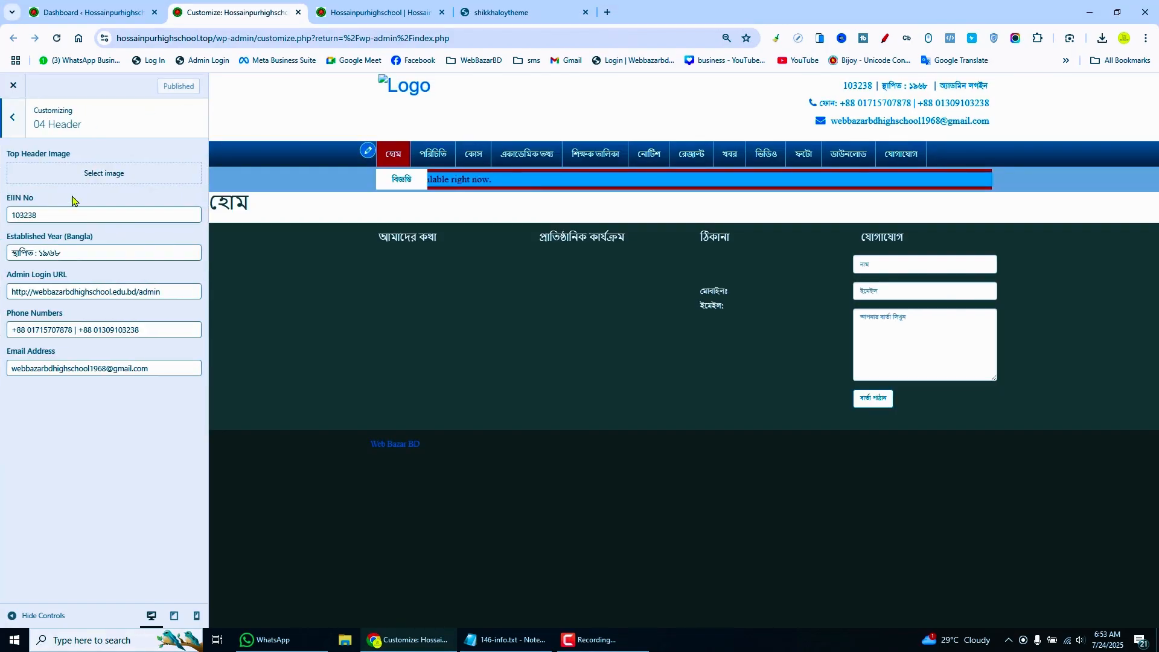
pyautogui.click(88, 173)
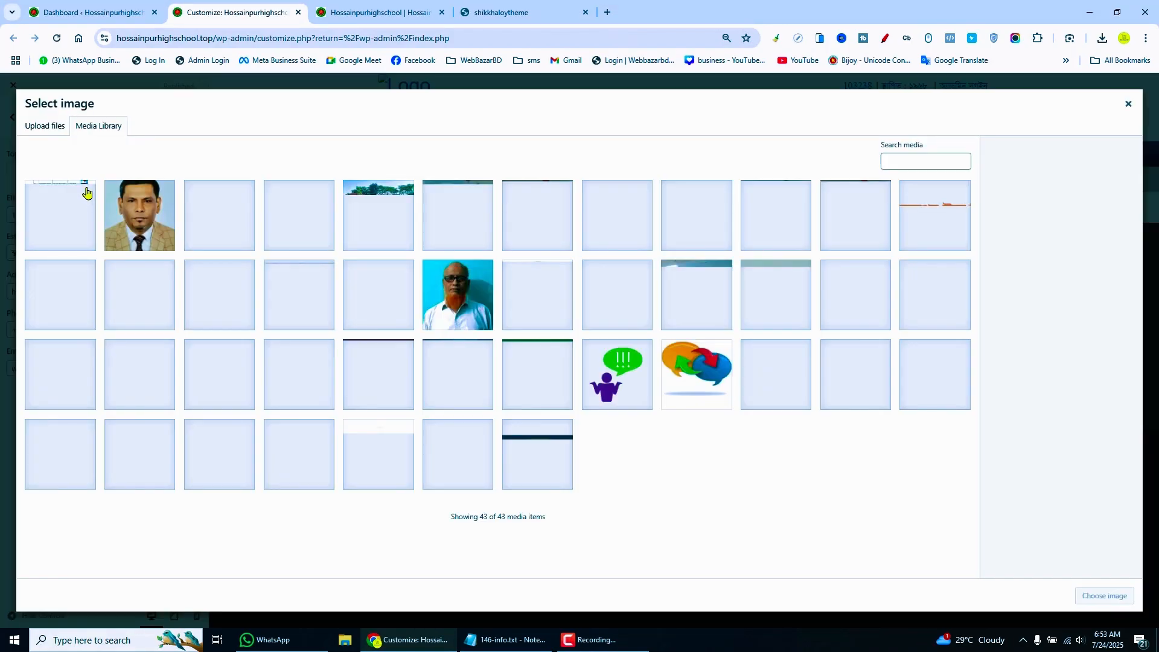
pyautogui.click(43, 129)
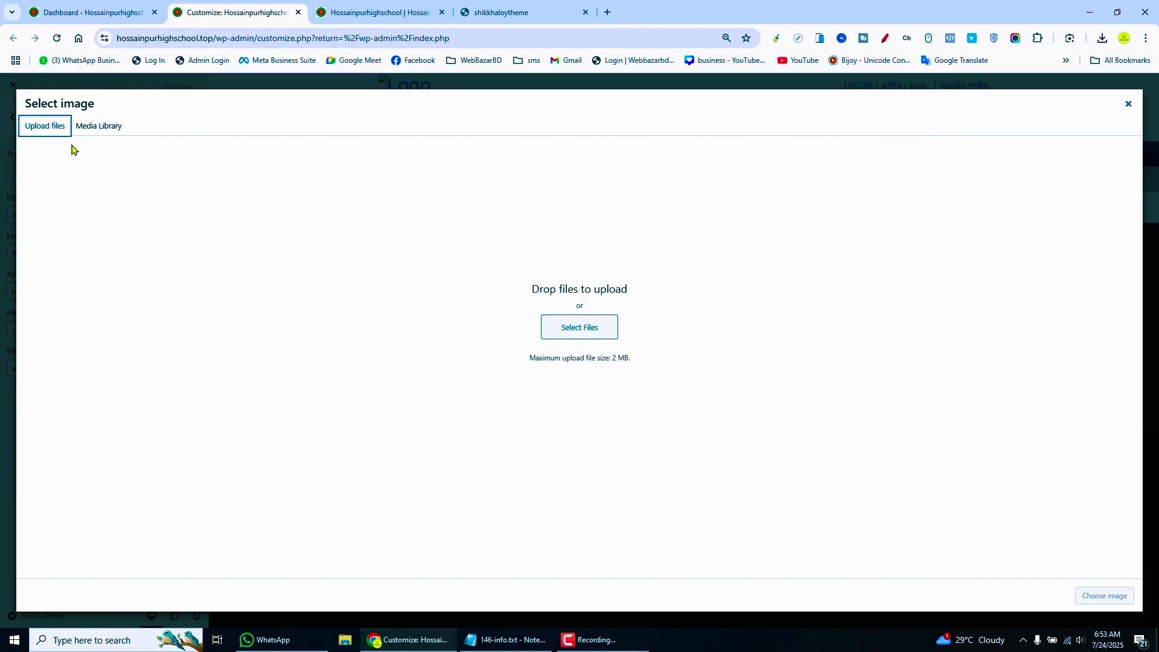
pyautogui.click(579, 327)
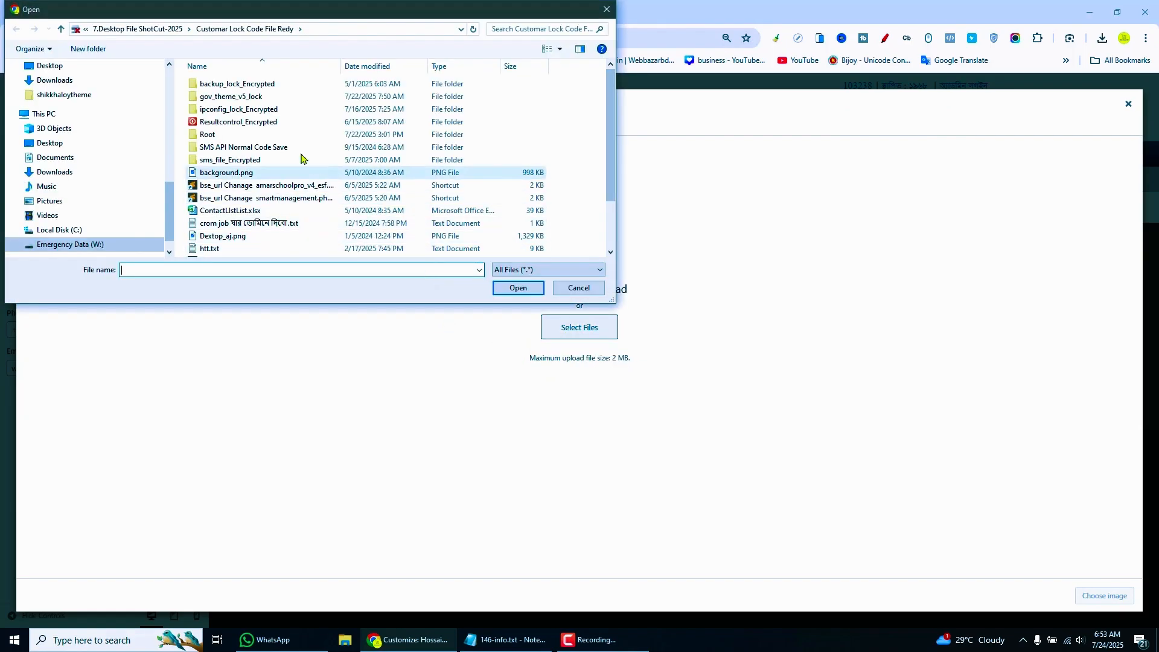
# Step: Upload "logo-3 copy.png" from the desktop's Customar File Update shortcut, folder 146-hossainp_sms_v4, and choose it as the top header image
pyautogui.click(60, 145)
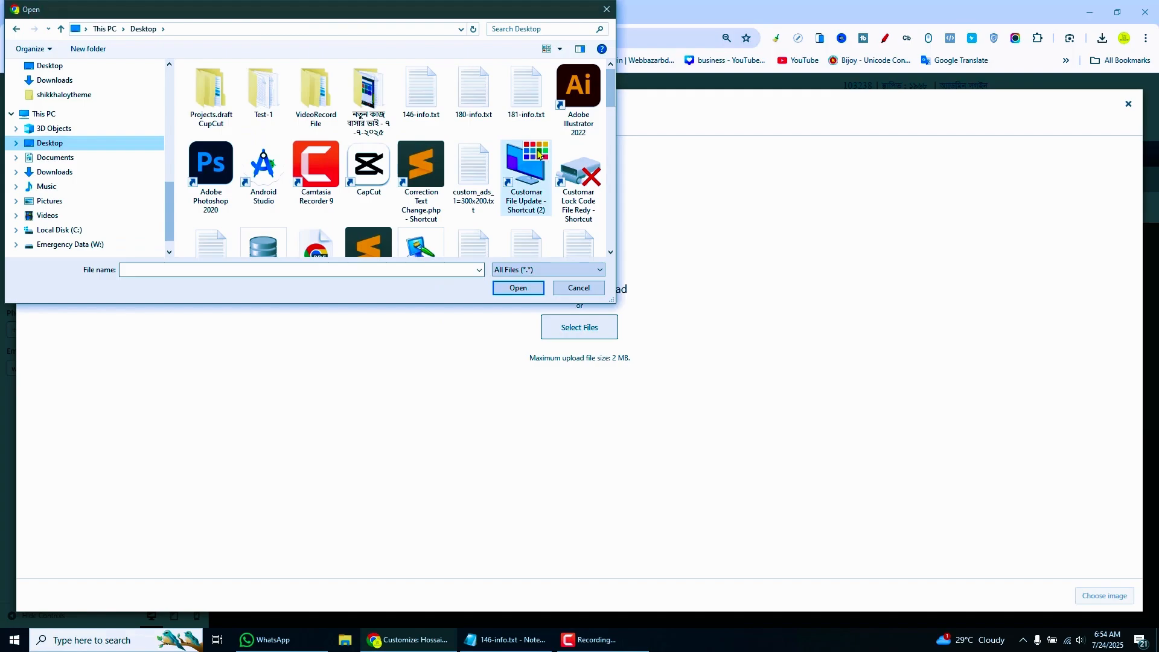
pyautogui.doubleClick(539, 158)
pyautogui.moveTo(610, 86); pyautogui.dragTo(587, 200)
pyautogui.click(258, 227)
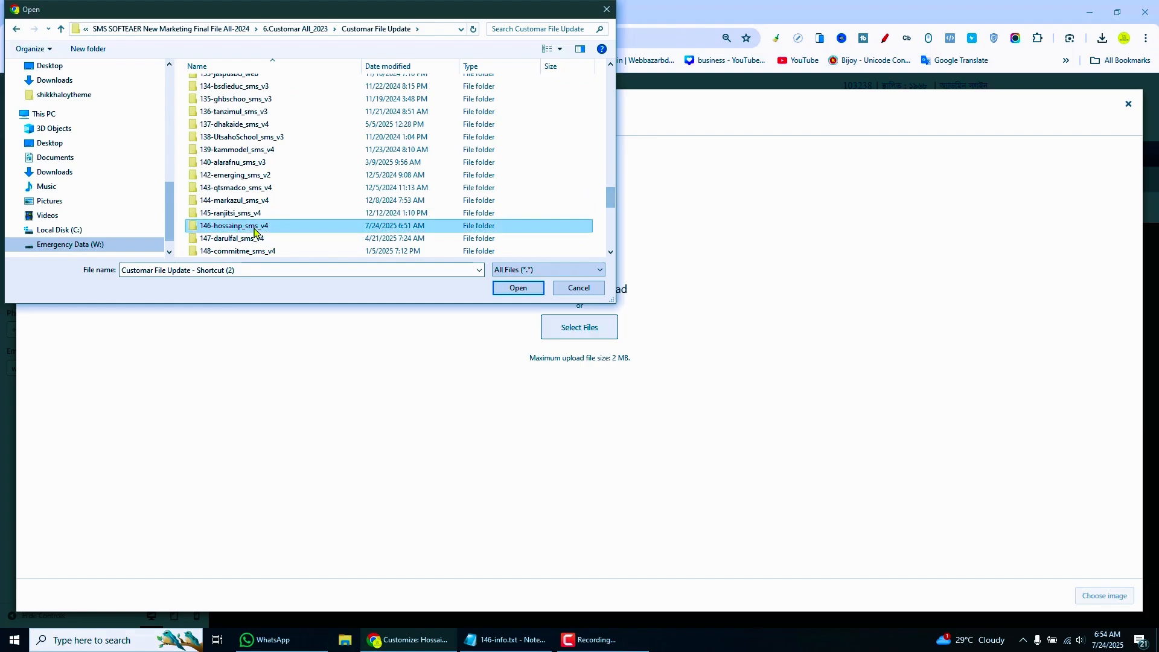
pyautogui.doubleClick(258, 227)
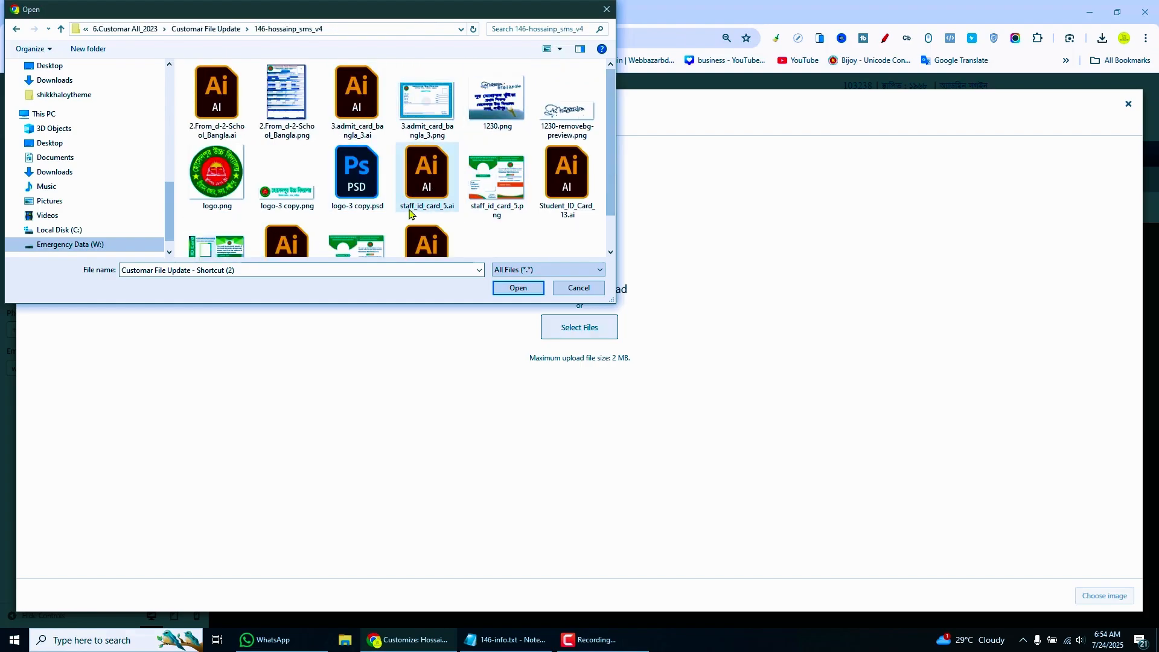
pyautogui.scroll(-2, 609, 157)
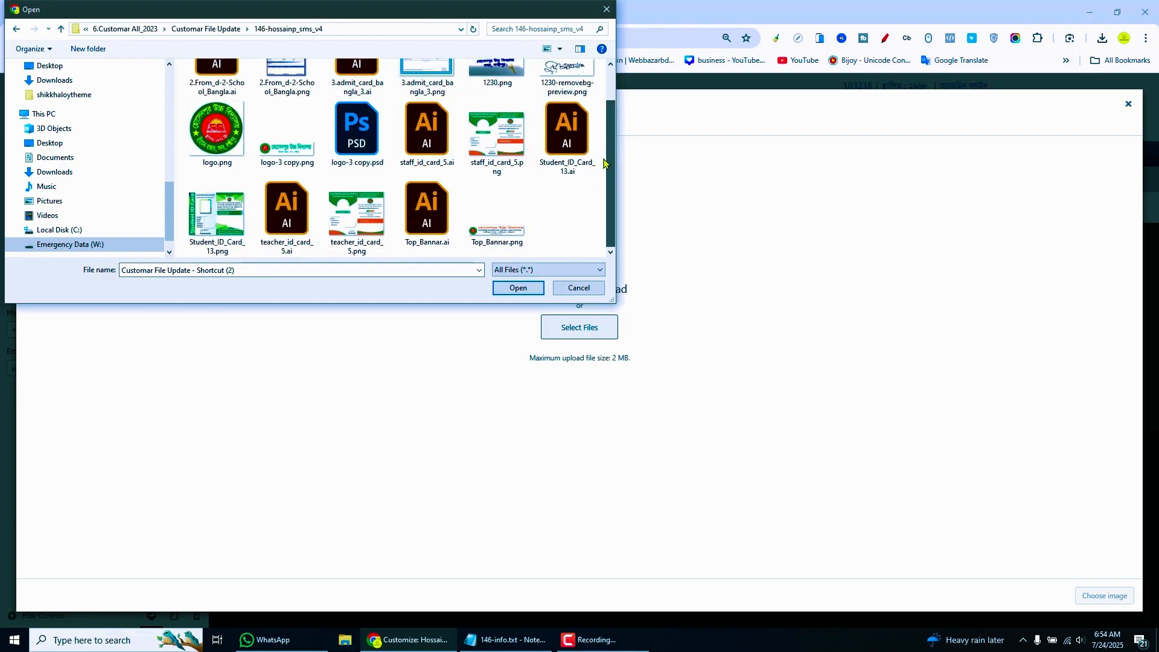
pyautogui.click(286, 145)
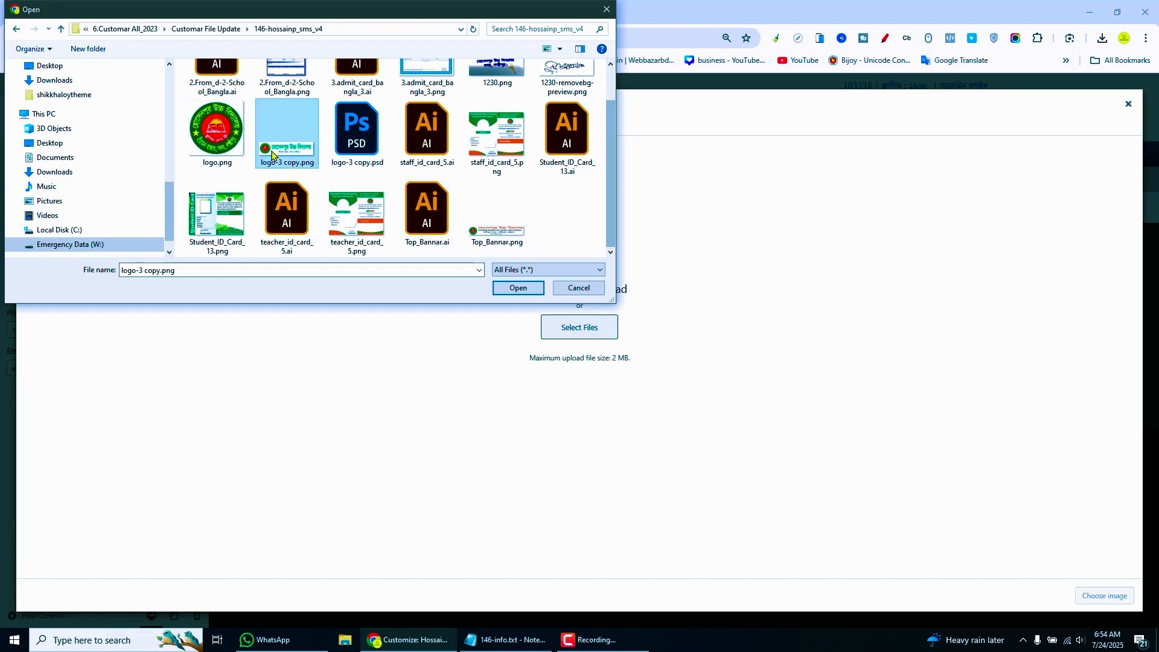
pyautogui.click(513, 288)
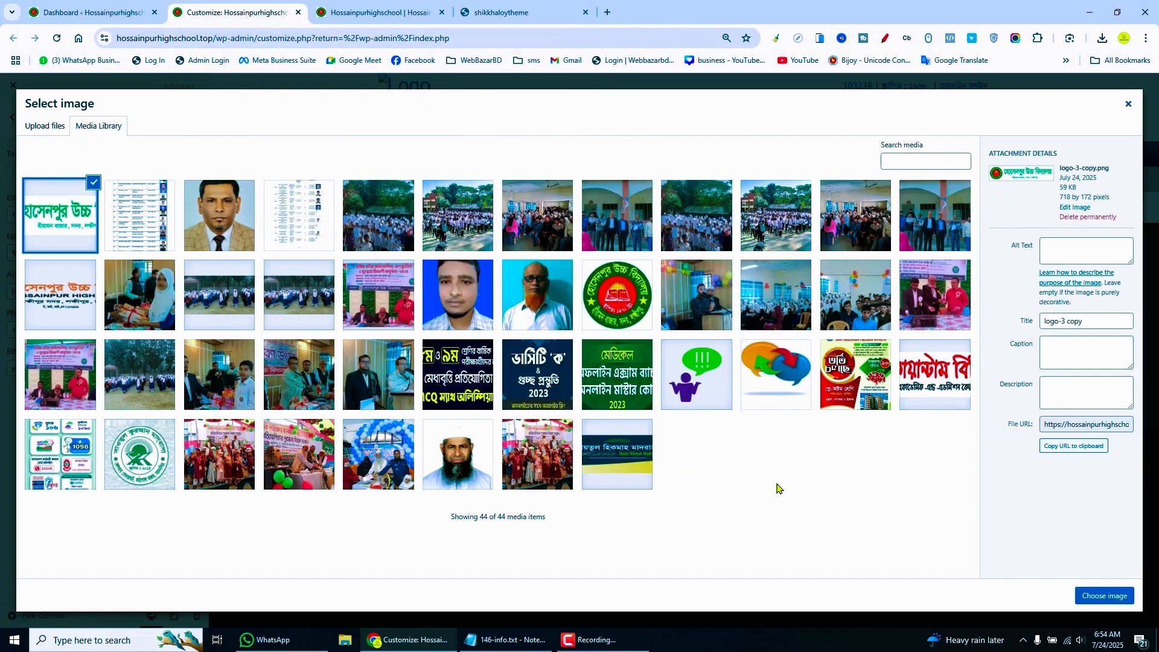
pyautogui.click(1094, 595)
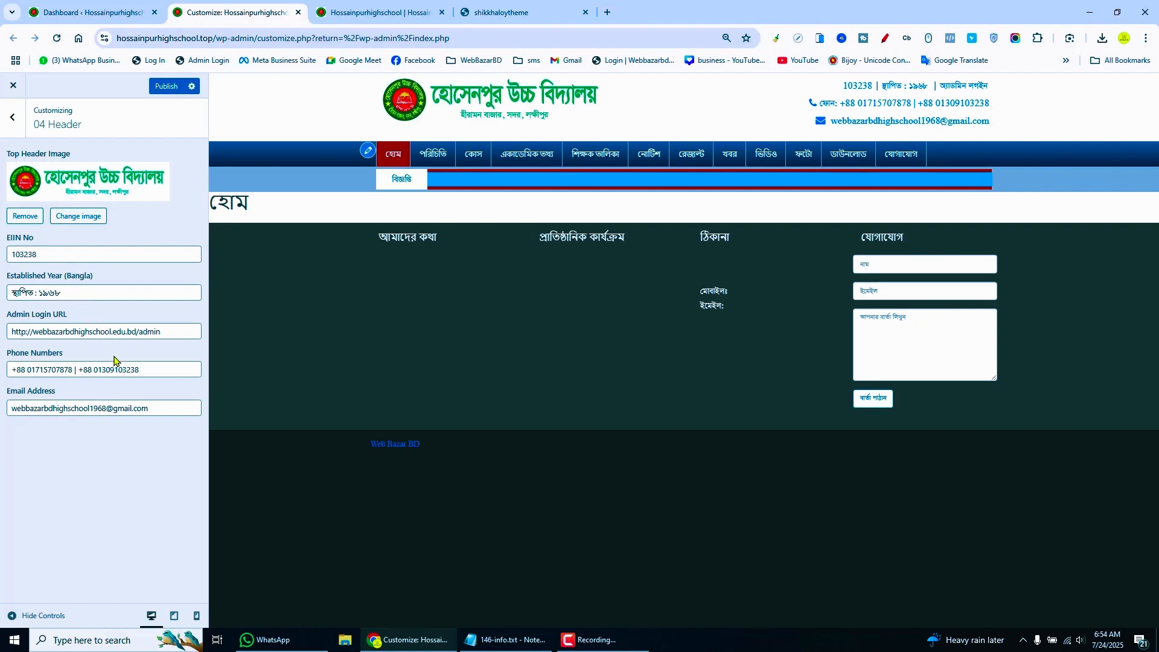
# Step: Publish the header changes and open the Text 1 field of the 05 Footer: About us section for editing
pyautogui.moveTo(9, 330); pyautogui.dragTo(162, 329)
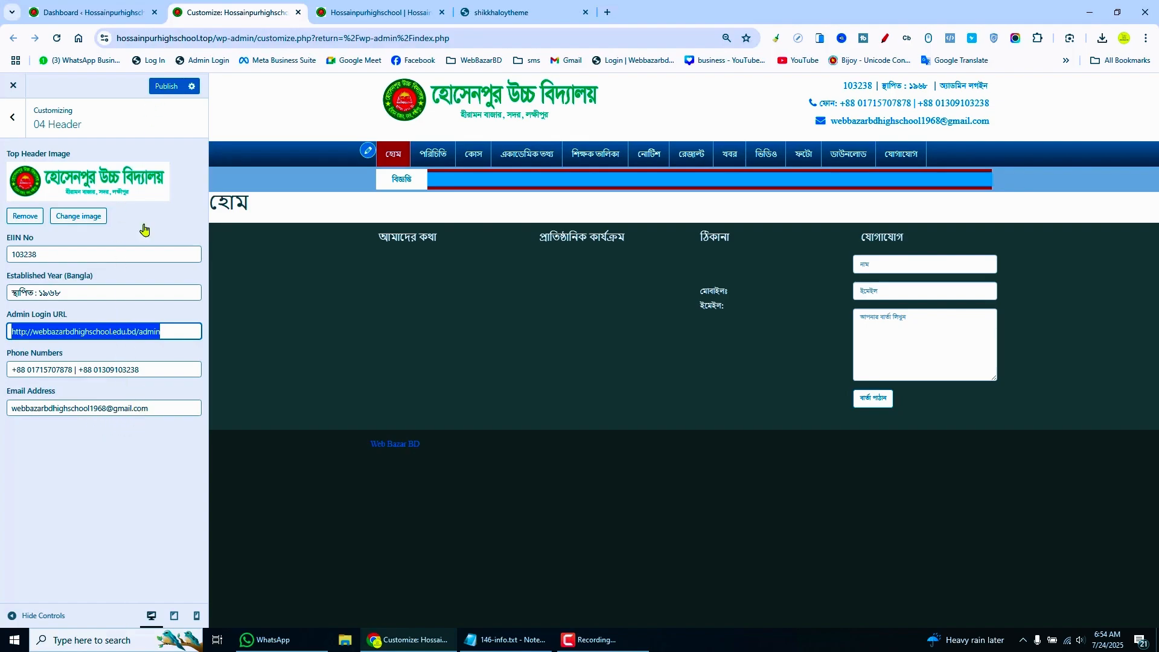
pyautogui.click(158, 87)
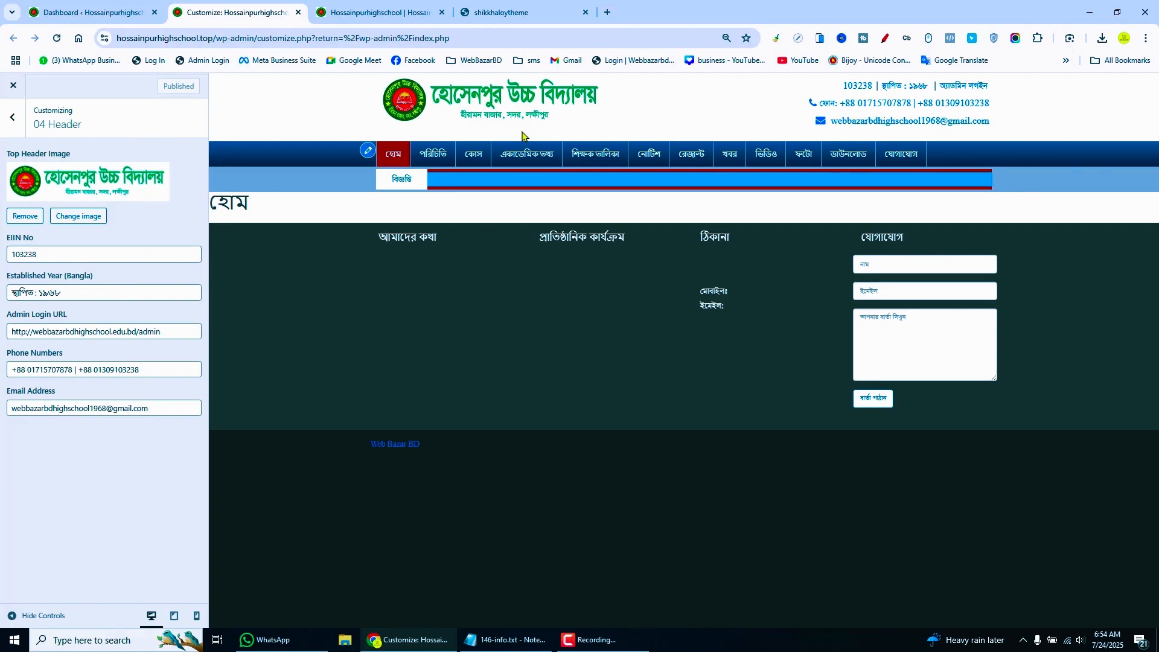
pyautogui.click(13, 119)
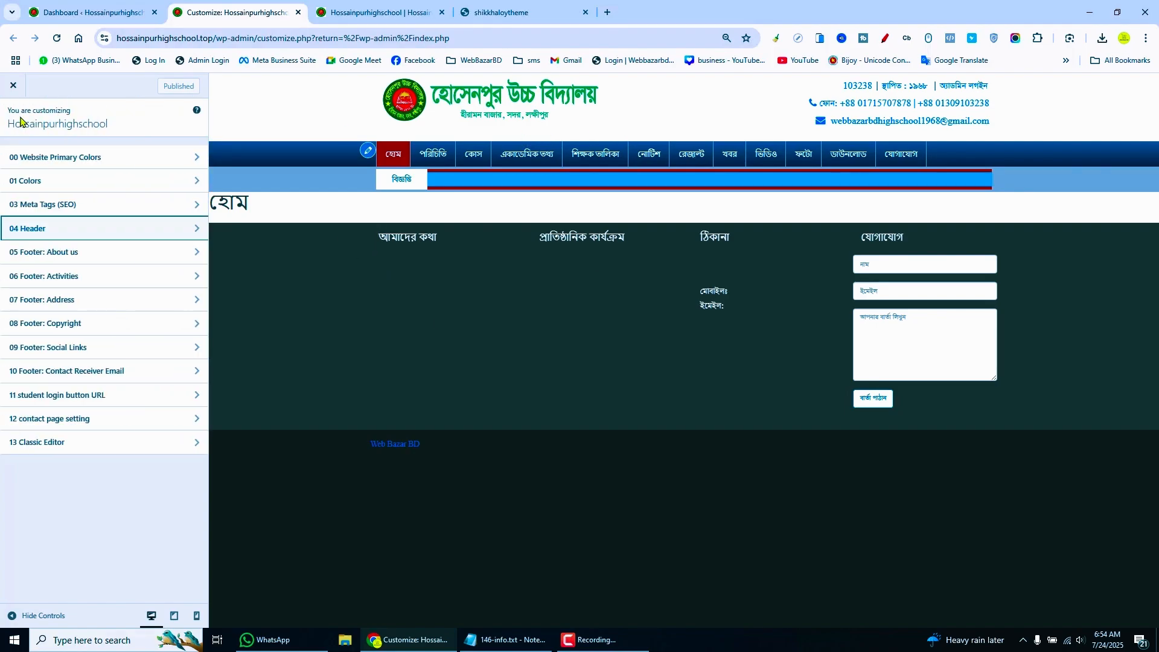
pyautogui.click(94, 255)
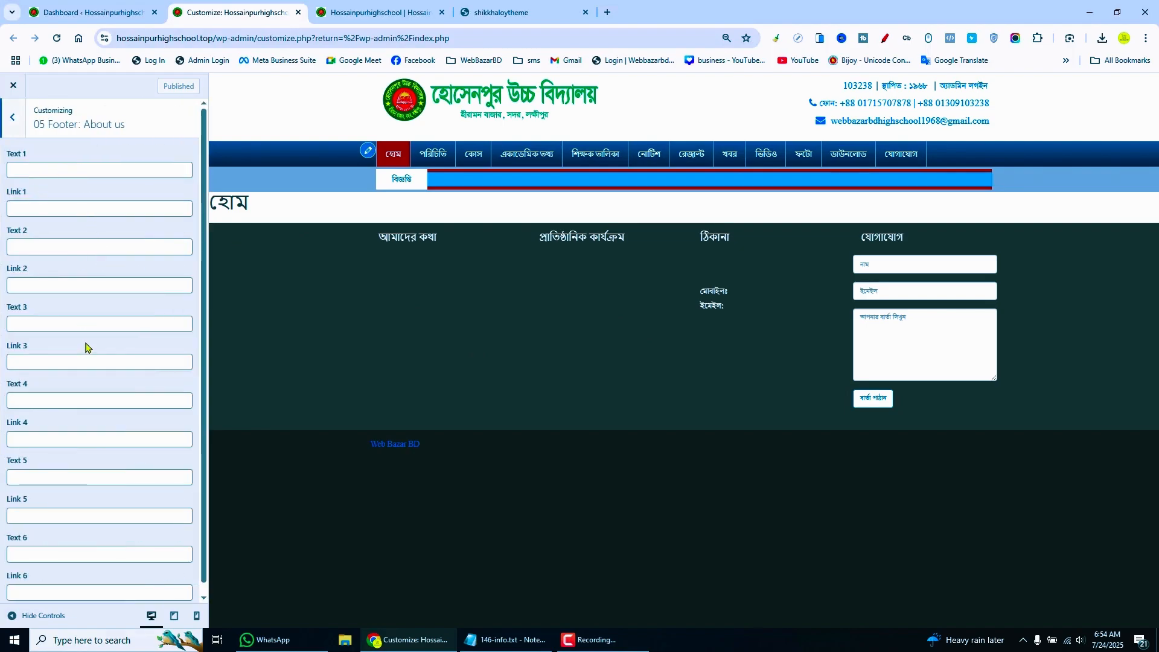
pyautogui.click(59, 170)
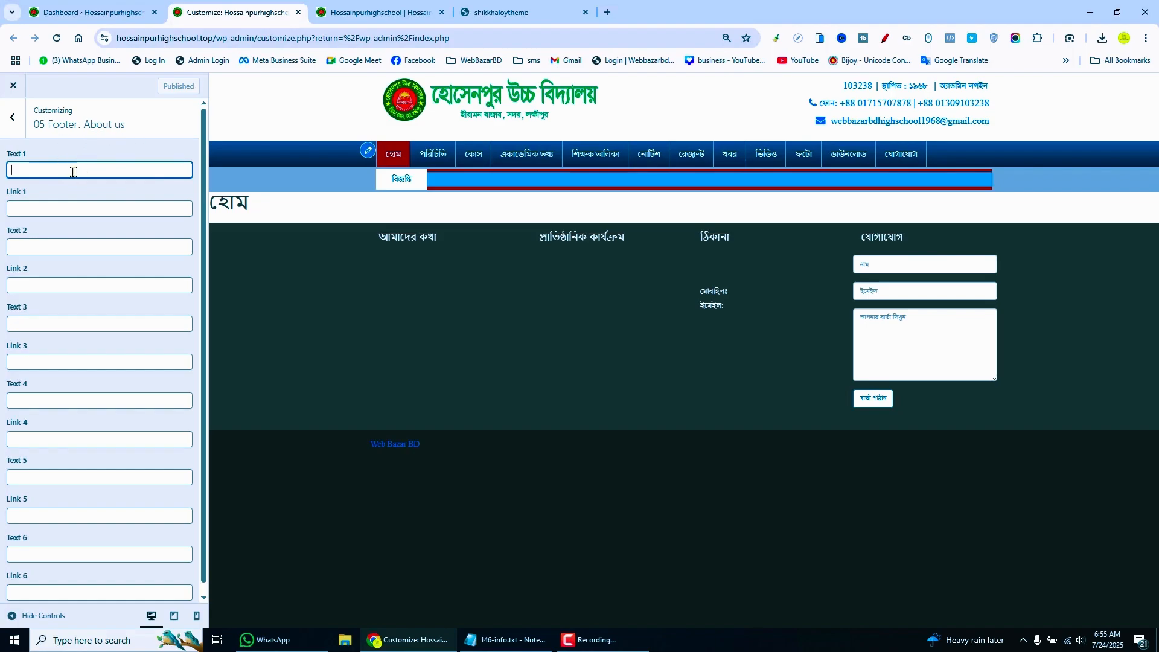
pyautogui.write('Av')
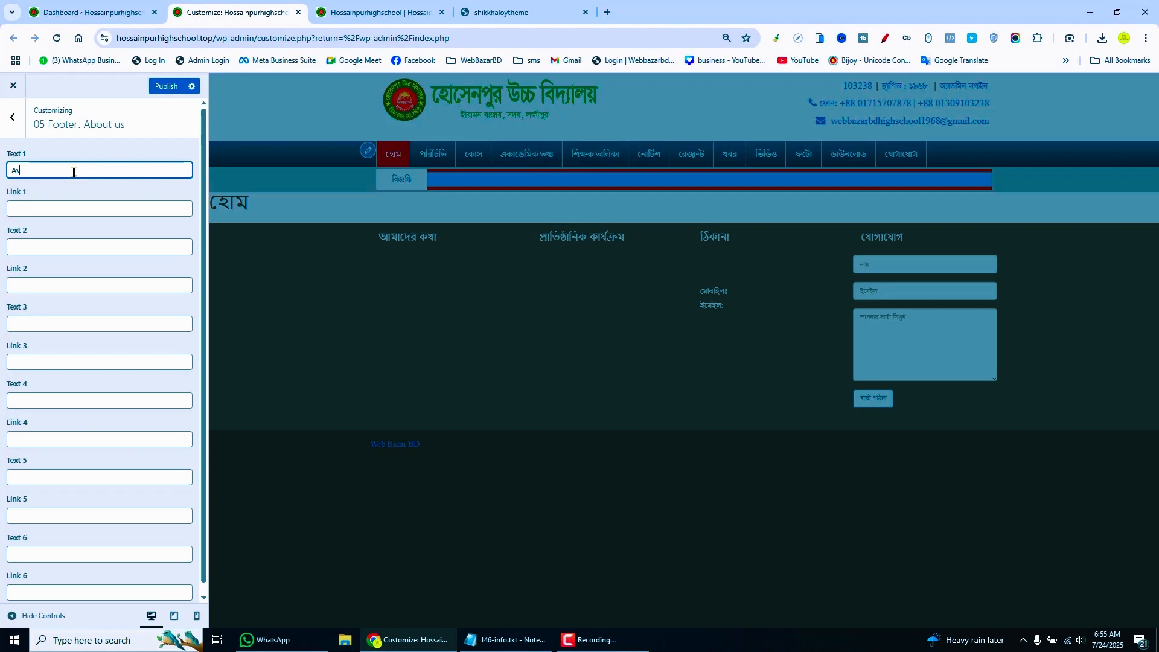
pyautogui.press('BackSpace')
pyautogui.press('BackSpace')
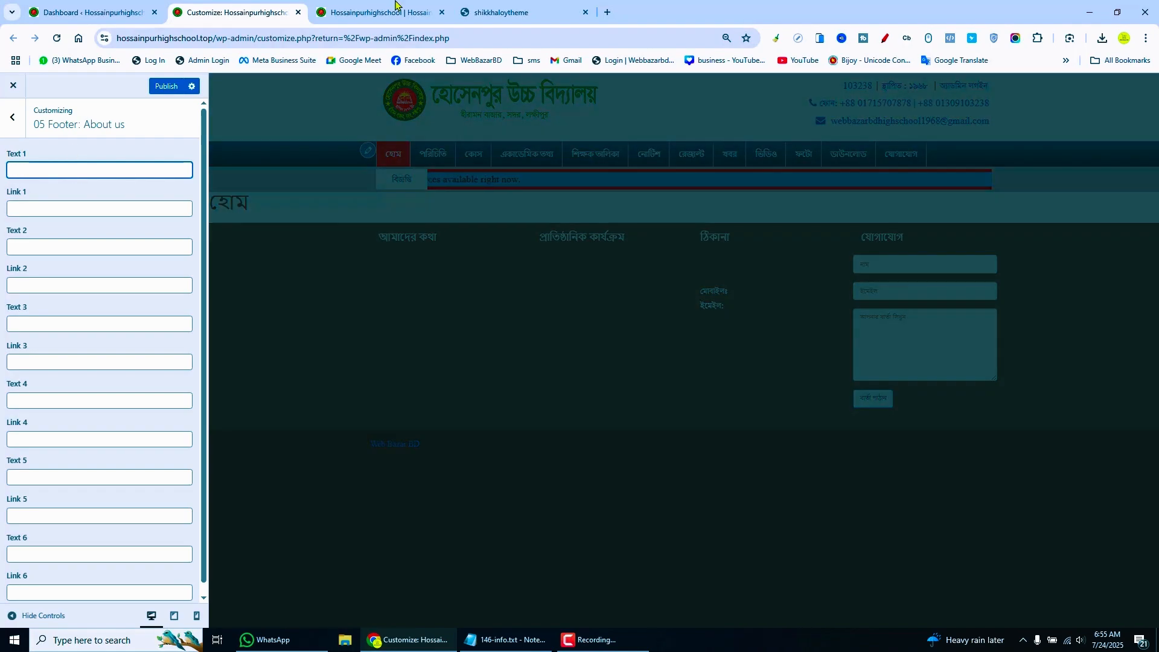
# Step: Copy the first link text, "সভাপতির বাণী", under "আমাদের কথা" in the footer of the shikkhaloytheme demo site
pyautogui.click(380, 12)
pyautogui.click(503, 8)
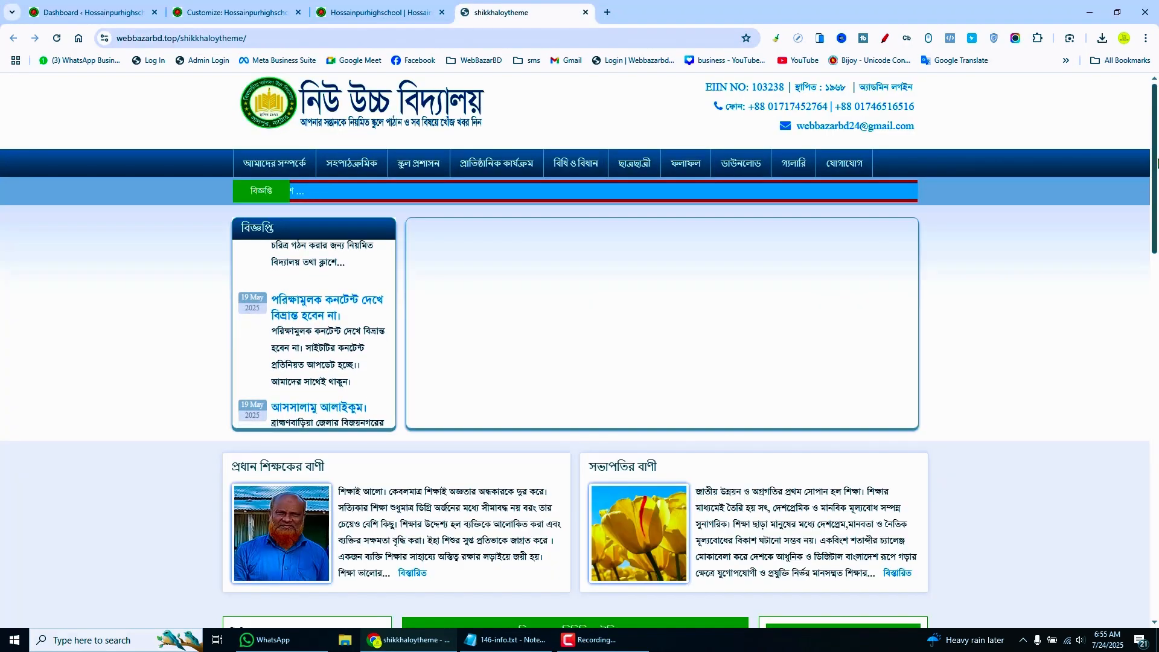
pyautogui.scroll(-15, 882, 524)
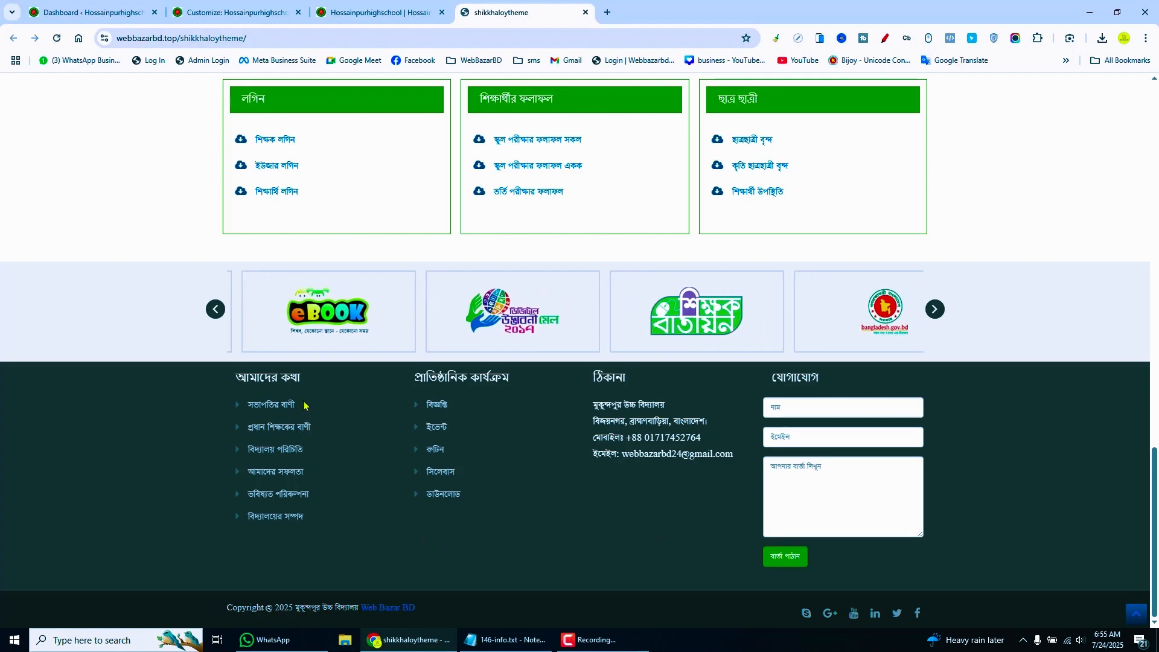
pyautogui.tripleClick(310, 380)
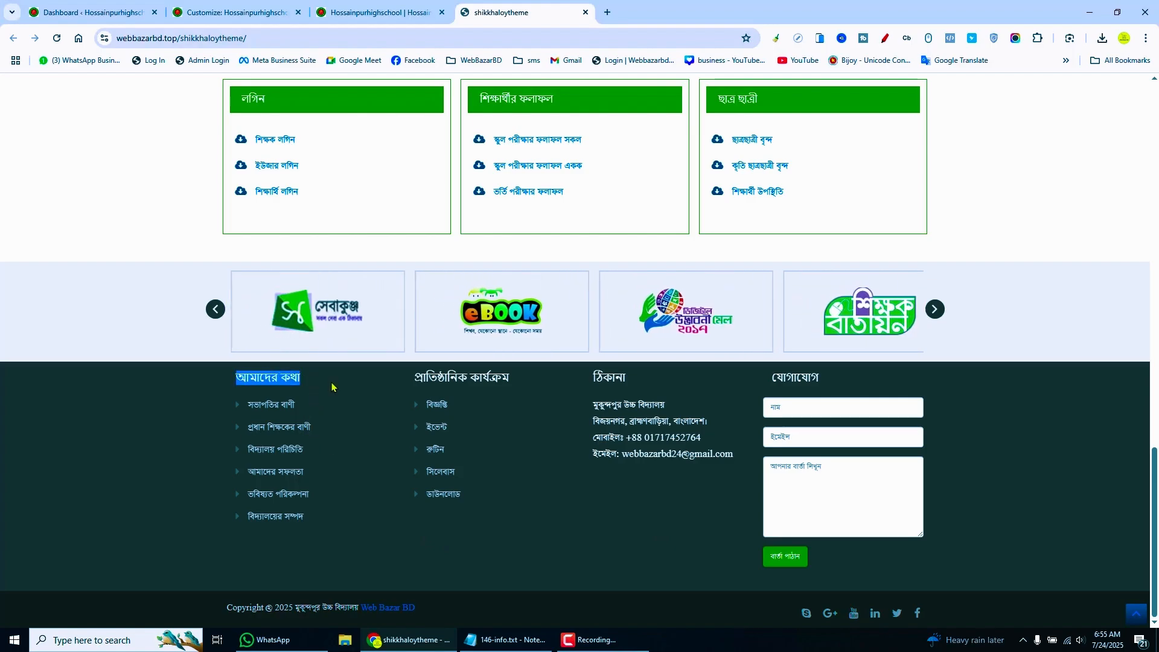
pyautogui.moveTo(322, 403); pyautogui.dragTo(246, 405)
pyautogui.hotkey('ctrl', 'c')
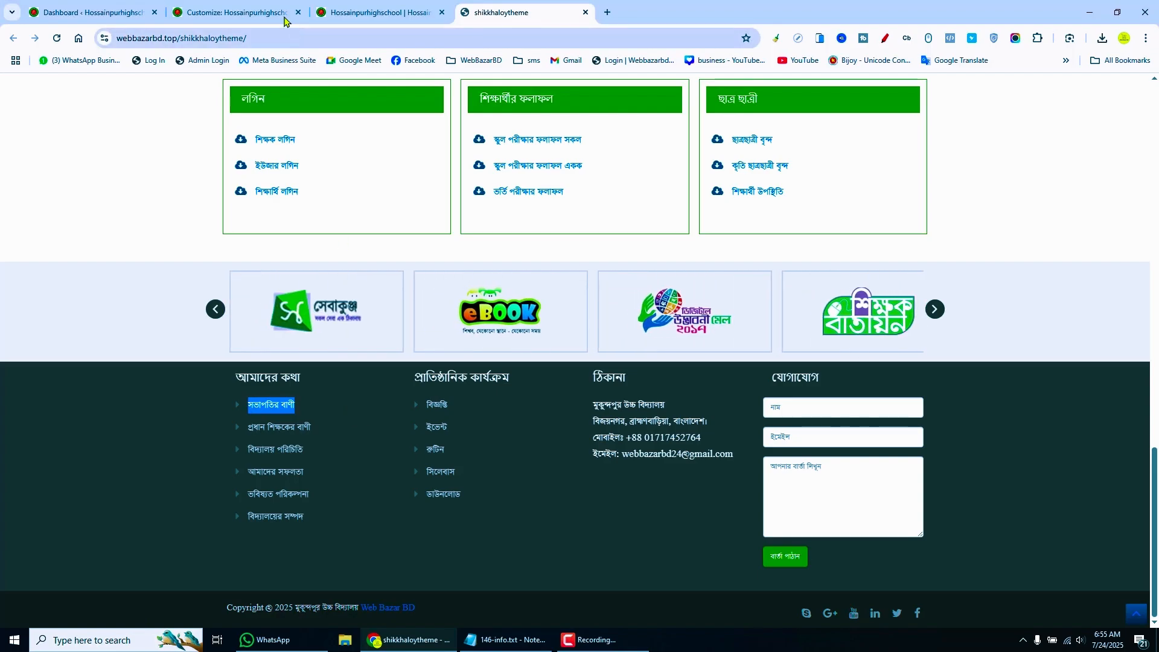
# Step: Set Text 1 of the About us footer to the copied "সভাপতির বাণী" and Link 1 to "#"
pyautogui.click(338, 12)
pyautogui.click(271, 11)
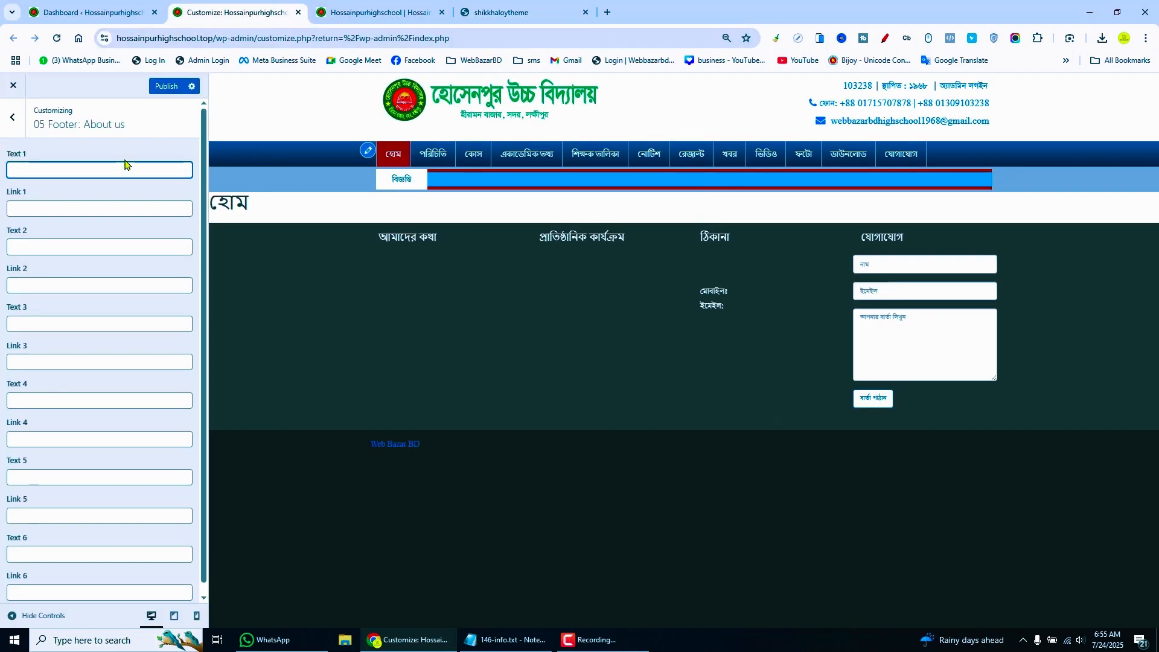
pyautogui.hotkey('ctrl', 'v')
pyautogui.click(68, 205)
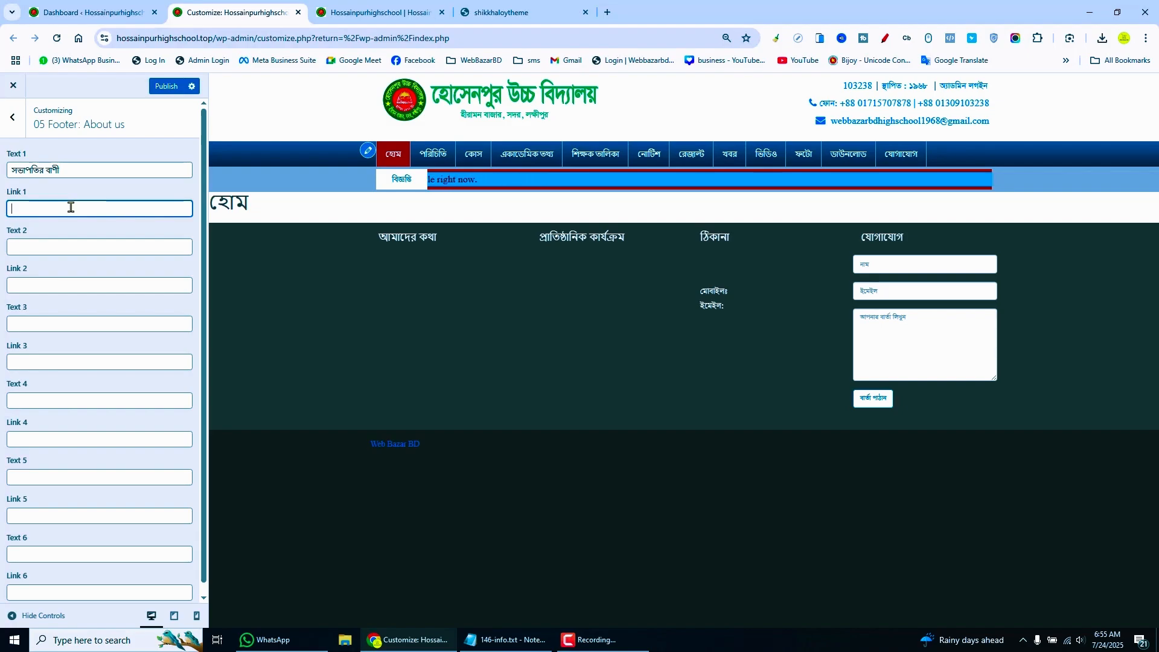
pyautogui.write('#')
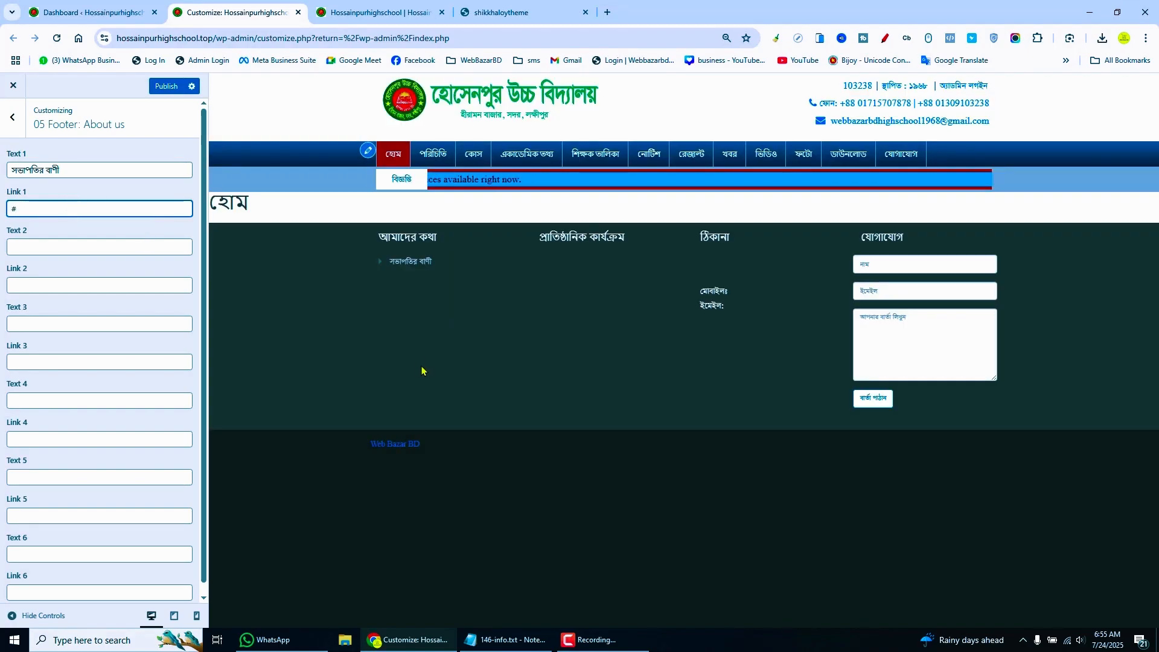
# Step: Publish the About us footer changes and return to the list of customizer sections
pyautogui.click(67, 248)
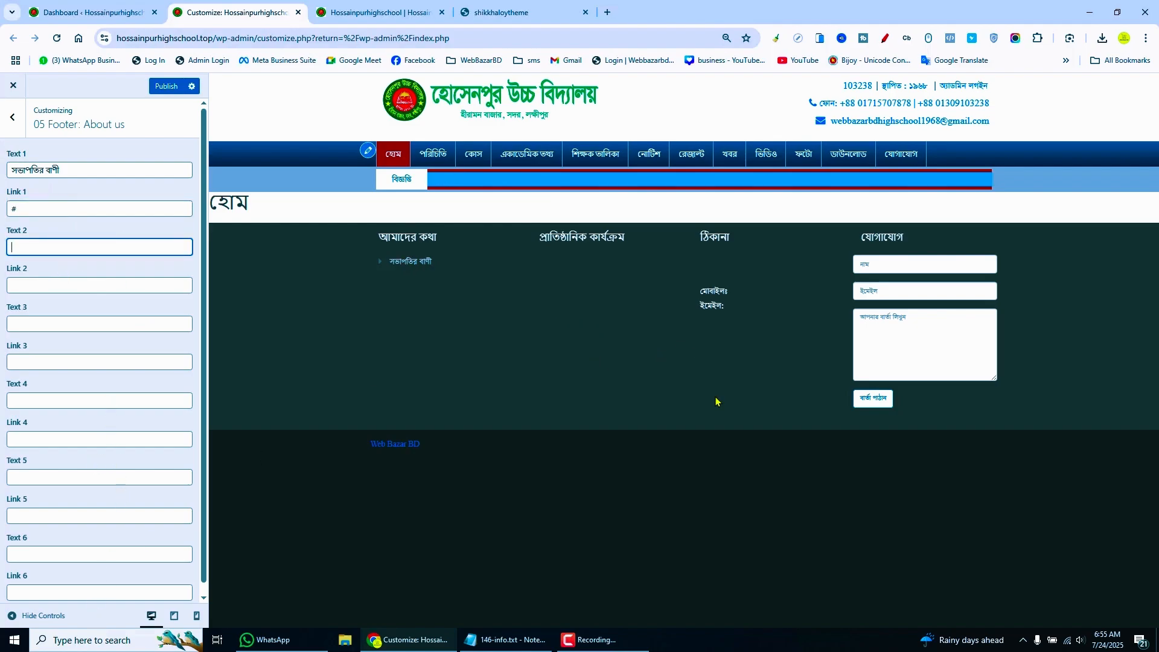
pyautogui.moveTo(204, 213)
pyautogui.mouseDown()
pyautogui.moveTo(203, 442)
pyautogui.moveTo(204, 190)
pyautogui.mouseUp()
pyautogui.click(158, 88)
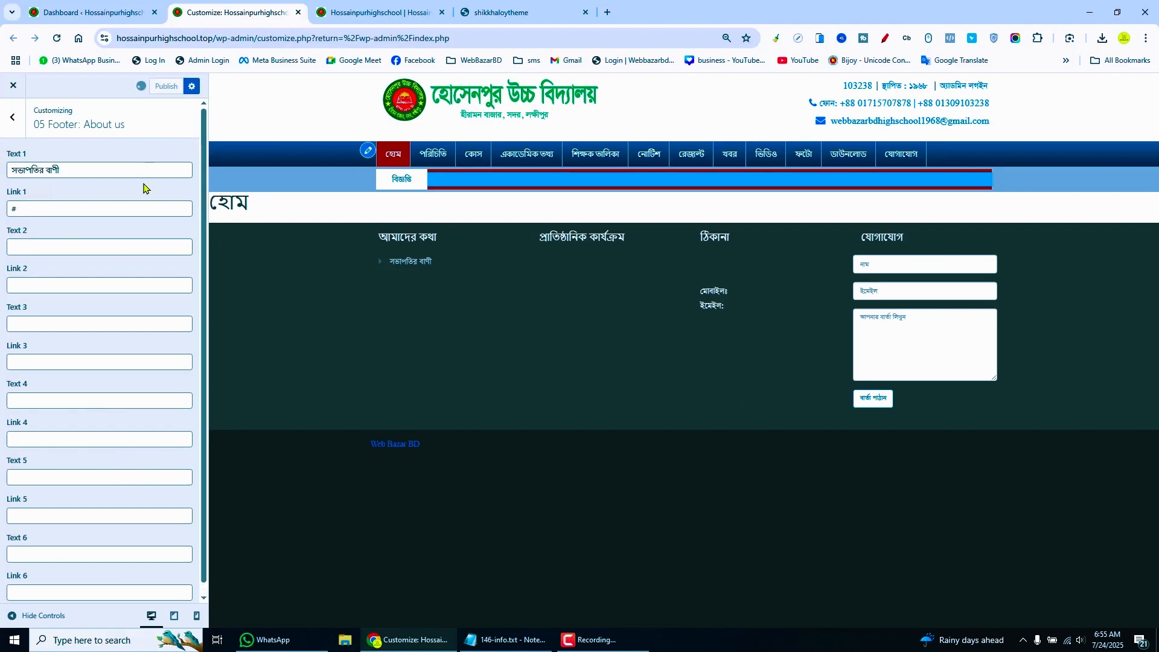
pyautogui.click(8, 118)
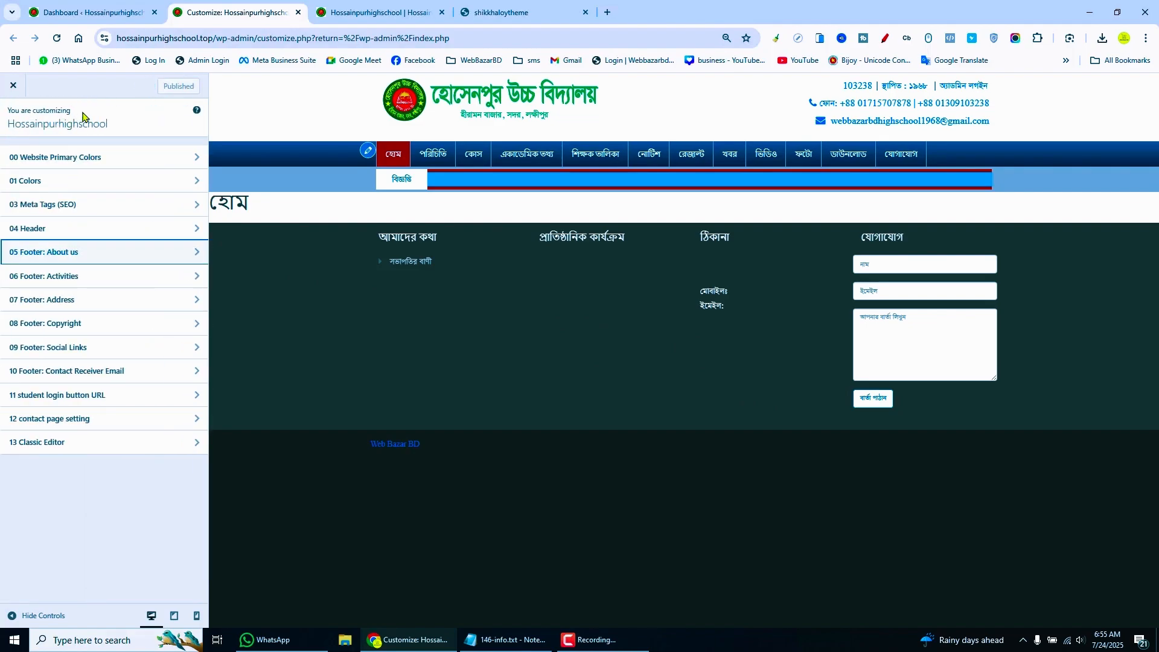
# Step: Open the 06 Footer: Activities section's Text 1 field and copy "বিজ্ঞপ্তি" from "প্রাতিষ্ঠানিক কার্যক্রম" in the shikkhaloytheme demo site's footer
pyautogui.click(61, 277)
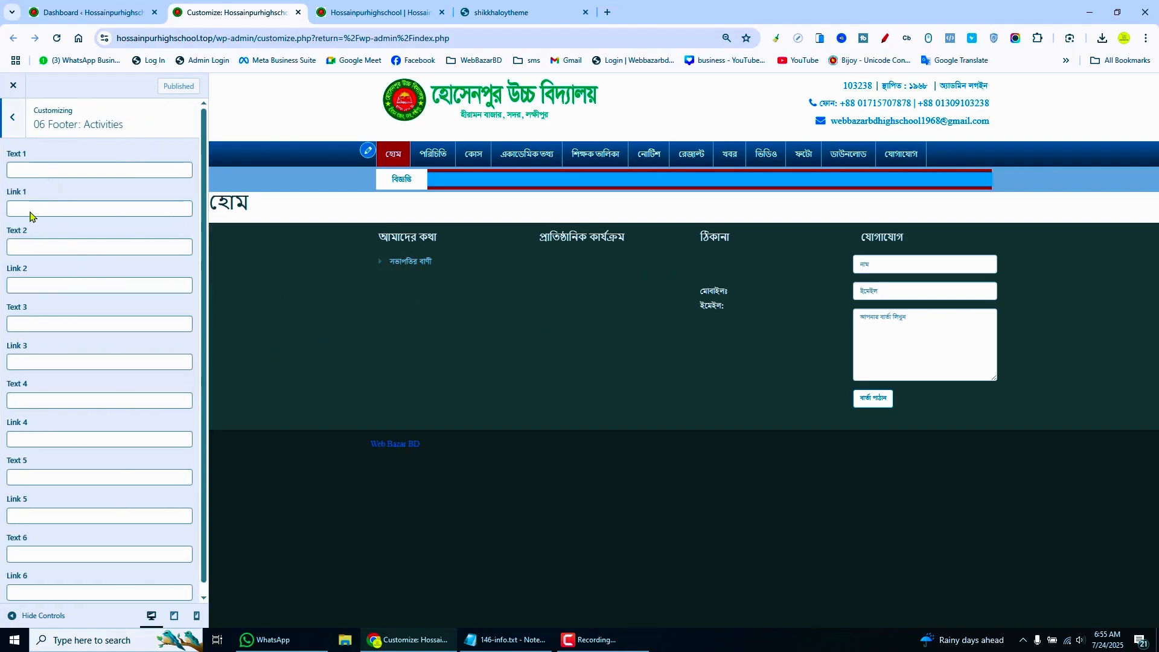
pyautogui.click(40, 174)
pyautogui.click(476, 8)
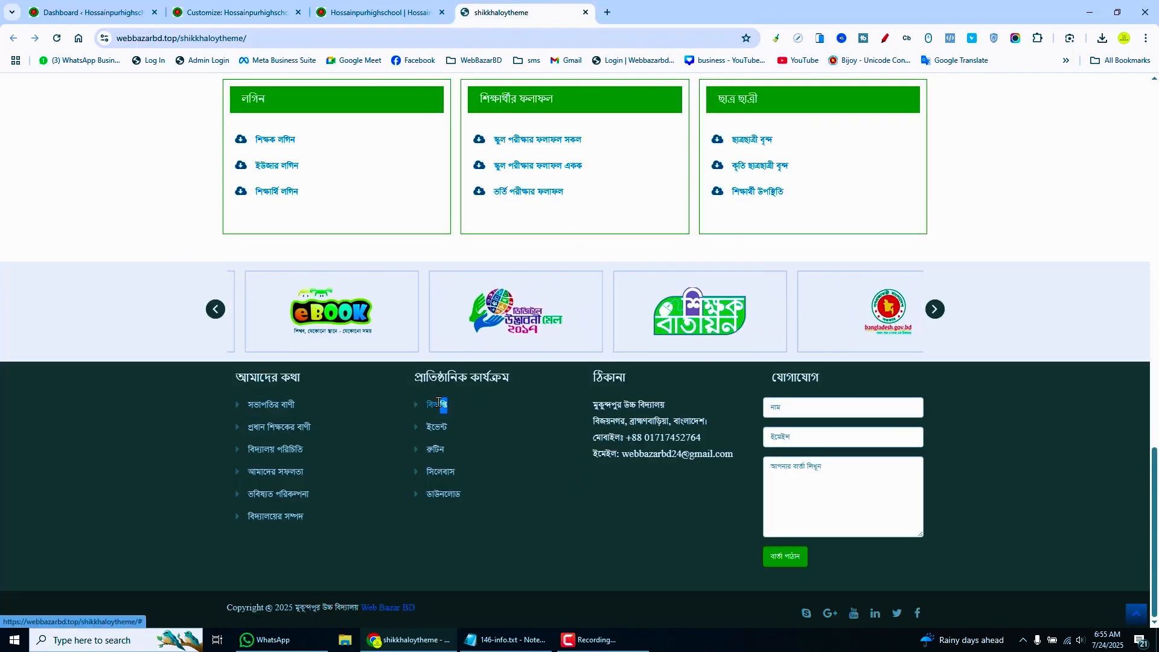
pyautogui.doubleClick(440, 404)
pyautogui.hotkey('ctrl', 'c')
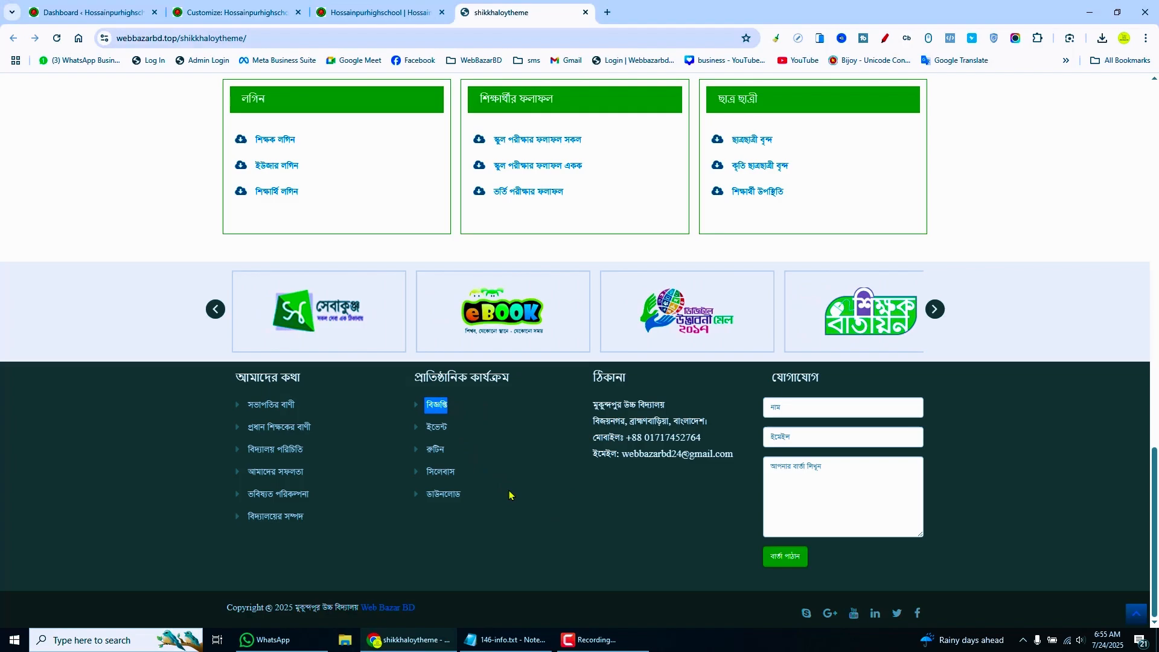
# Step: In the Hossainpurhighschool customizer, set Text 1 of the Activities footer to the copied "বিজ্ঞপ্তি" and Link 1 to "#"
pyautogui.click(242, 13)
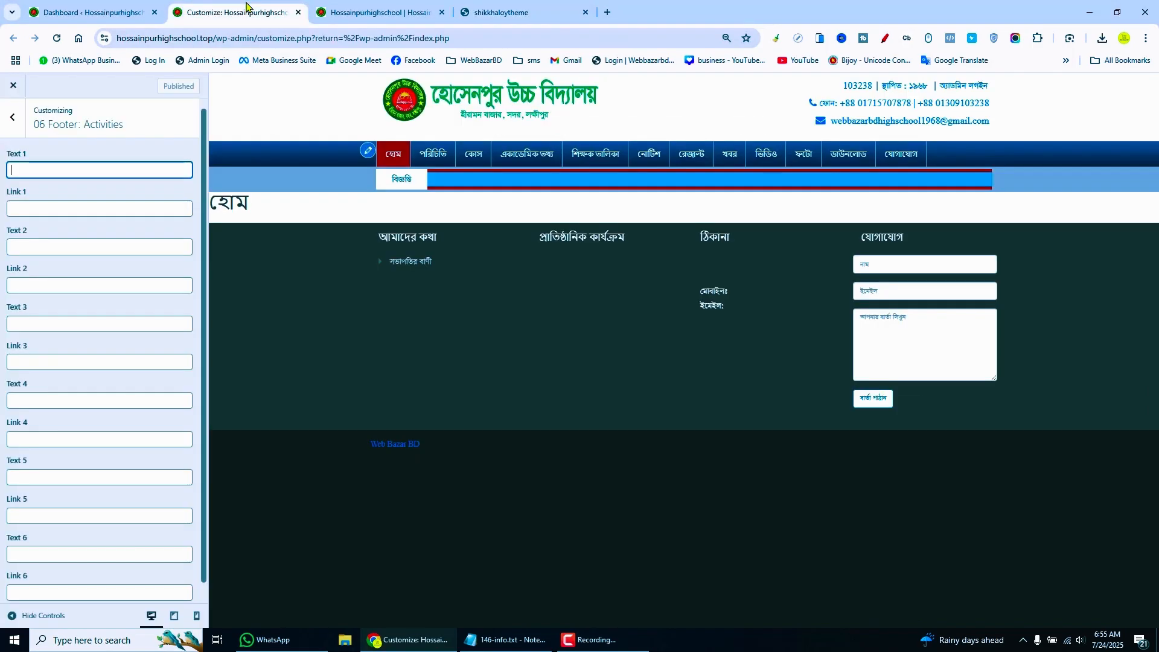
pyautogui.hotkey('ctrl', 'v')
pyautogui.click(80, 207)
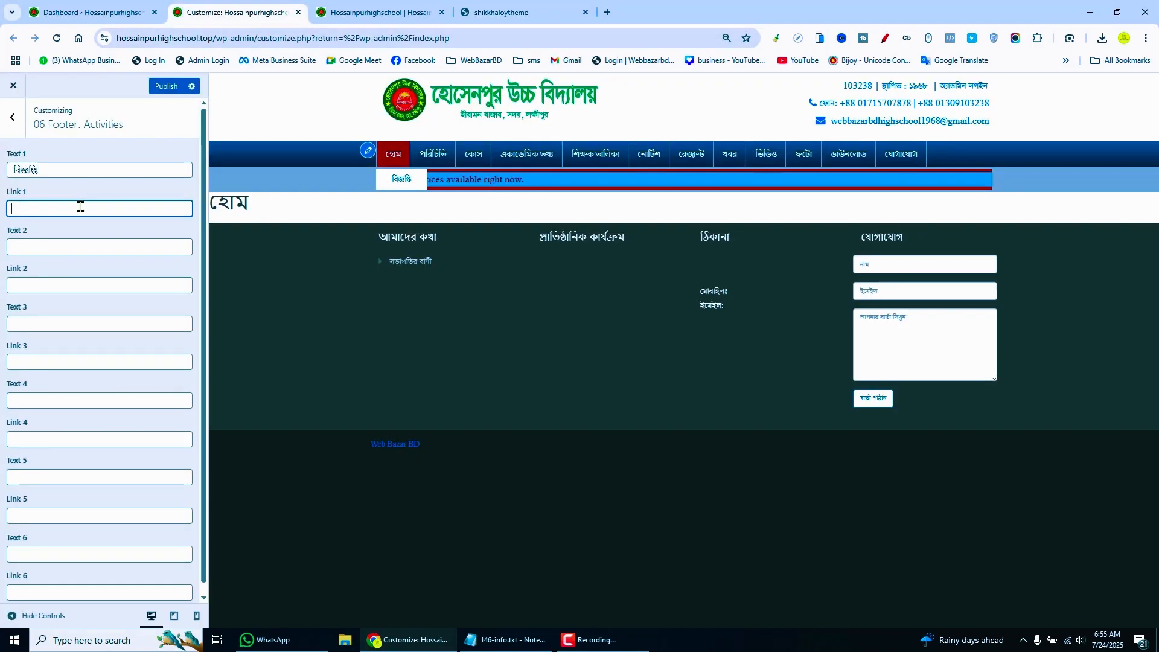
pyautogui.write('#')
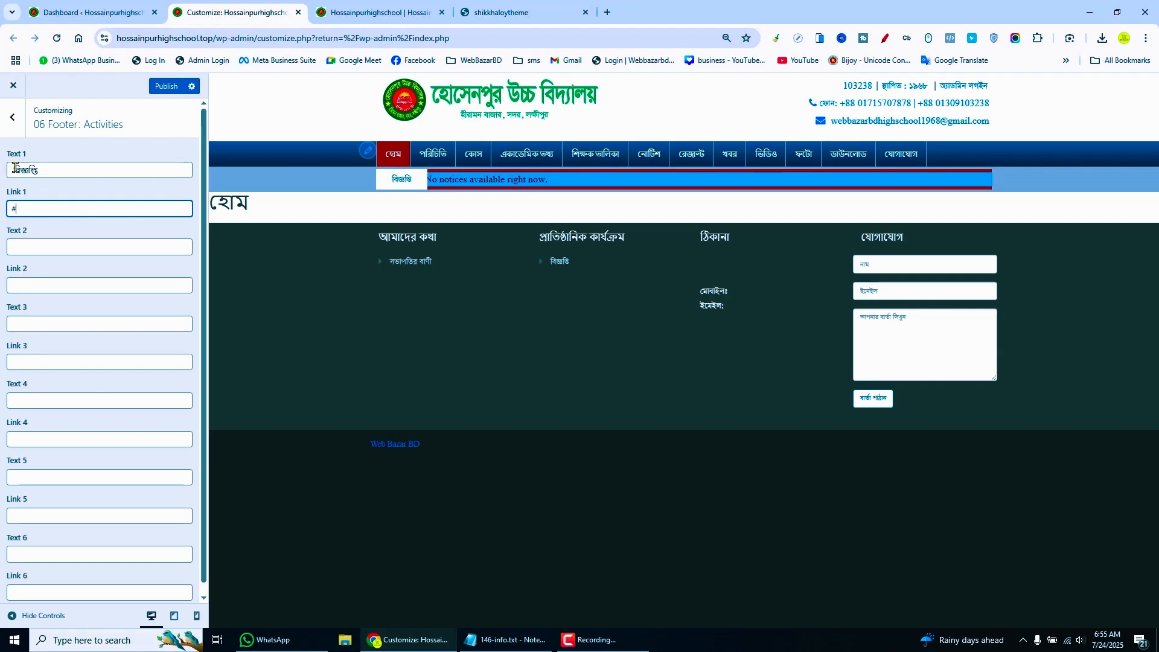
pyautogui.click(16, 169)
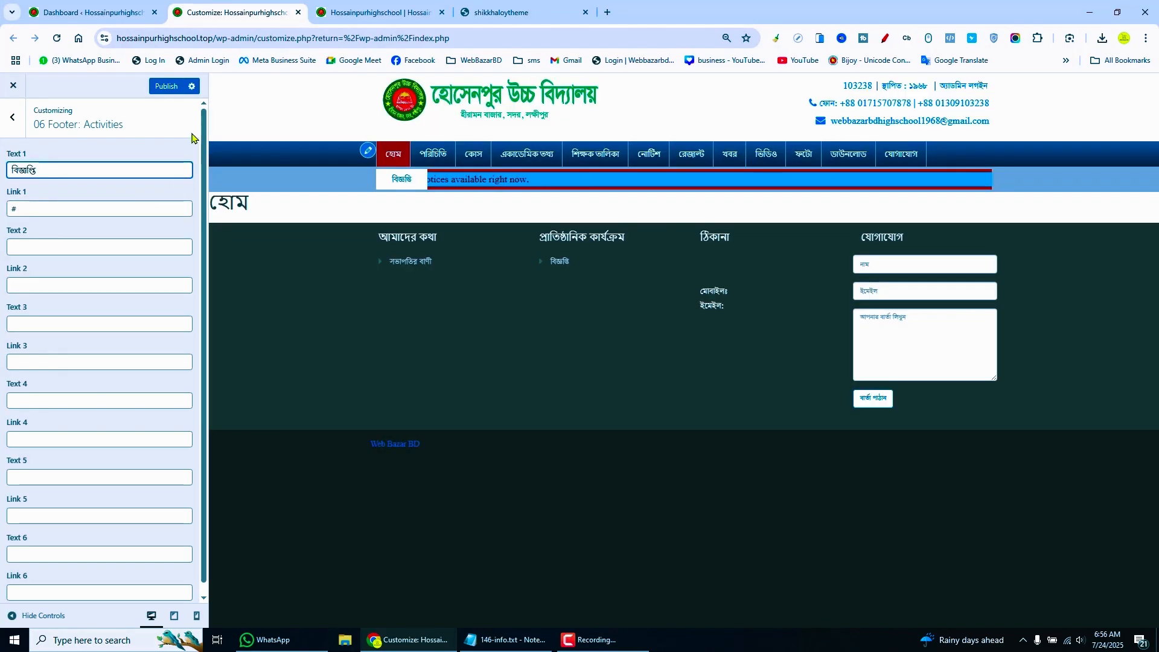
# Step: Publish the Activities footer changes and return to the list of customizer sections
pyautogui.click(166, 86)
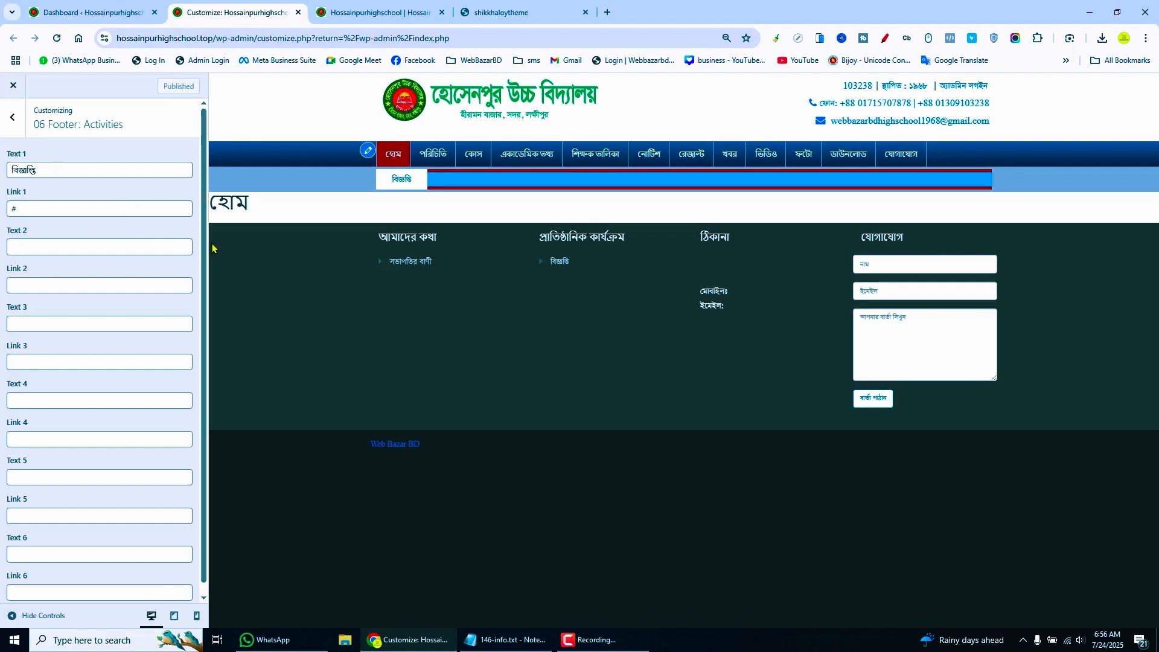
pyautogui.scroll(-1, 206, 350)
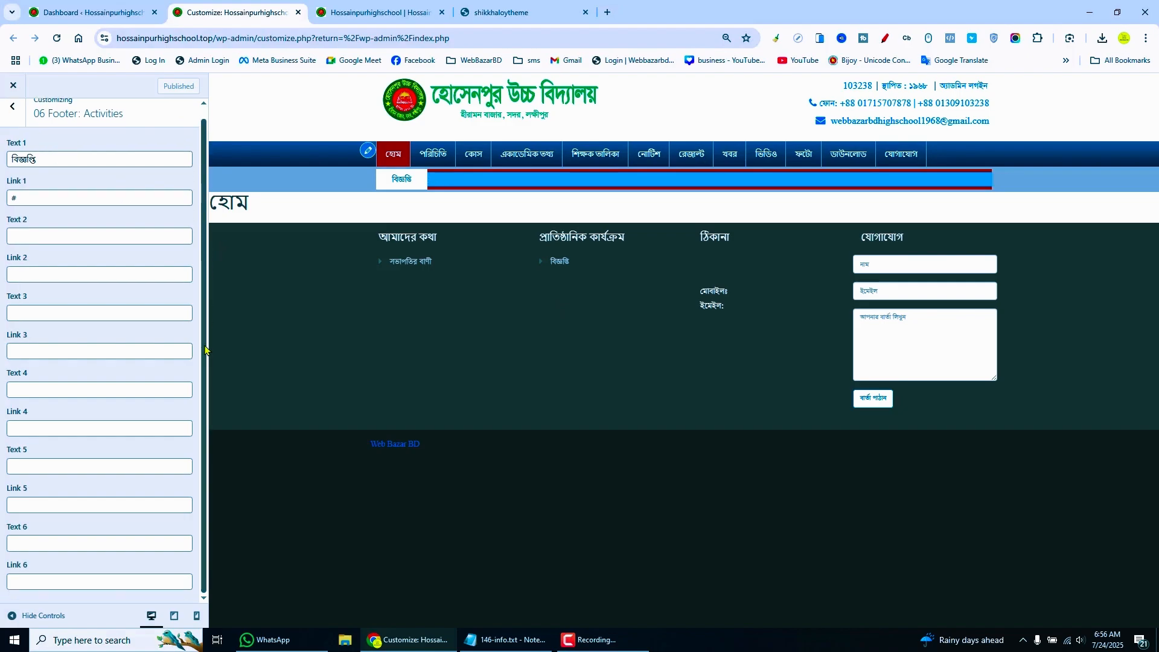
pyautogui.click(12, 111)
# Step: Fill in the 07 Footer: Address section with the school name, postal address, mobile numbers and e-mail, and publish it
pyautogui.click(87, 302)
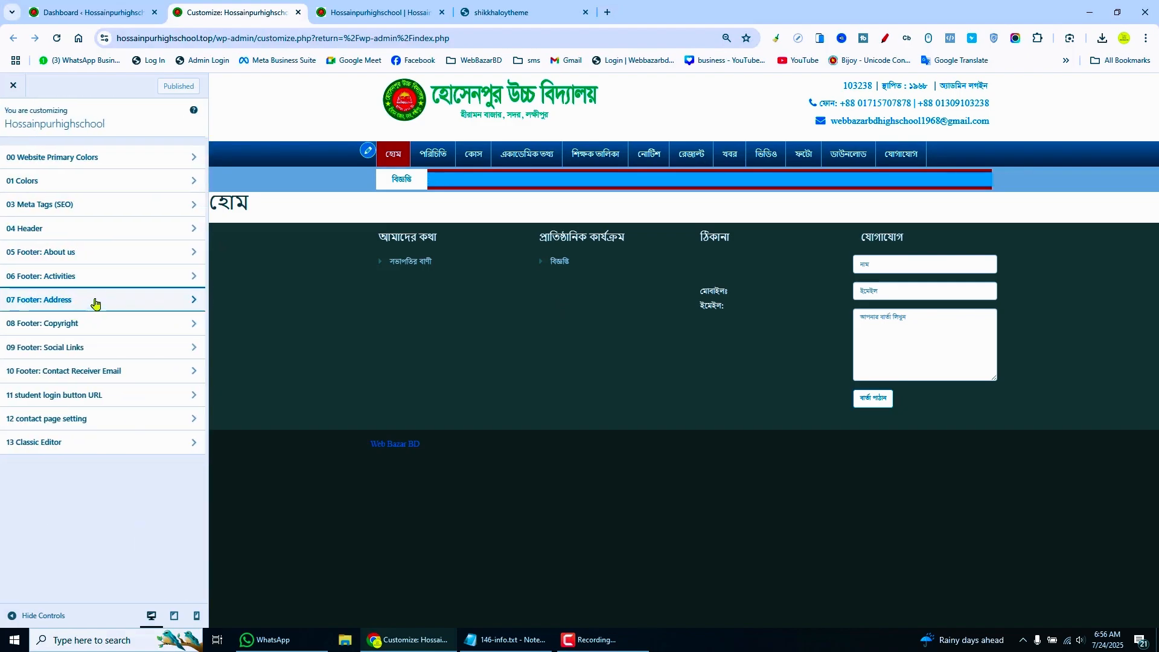
pyautogui.click(67, 170)
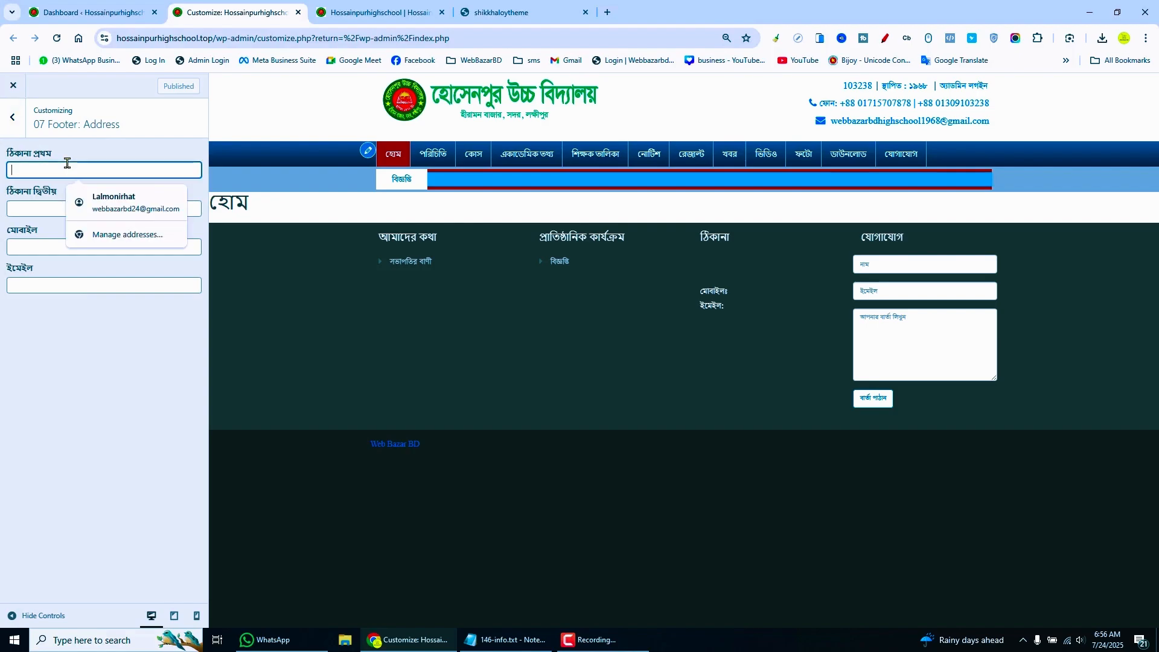
pyautogui.write('Vw')
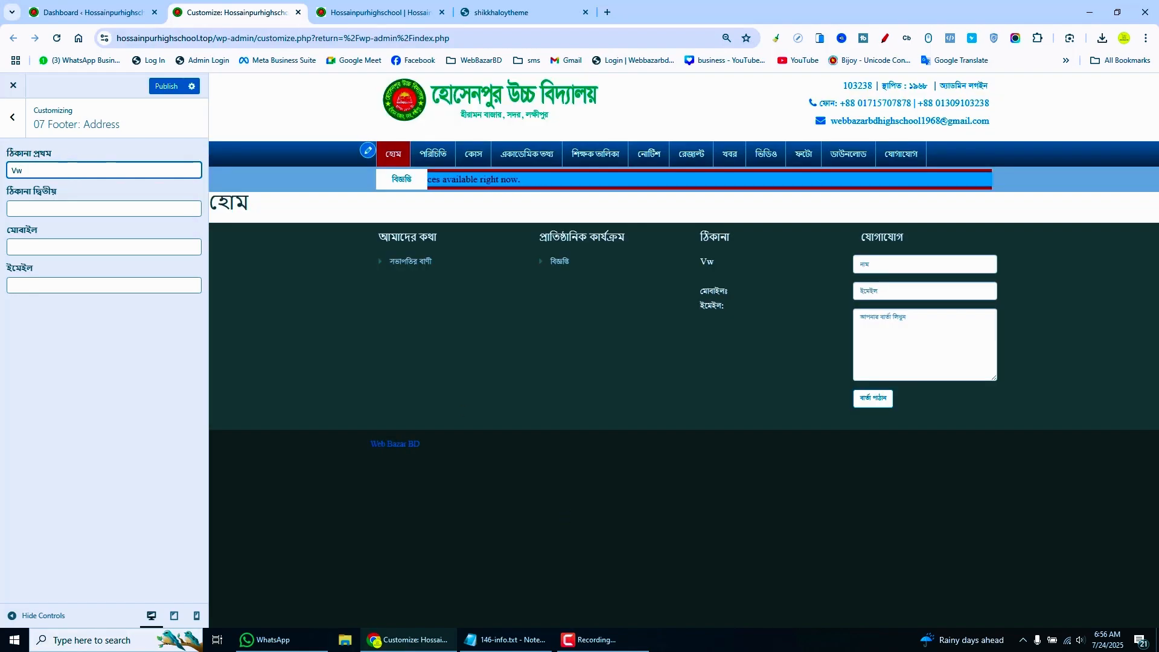
pyautogui.click(588, 639)
pyautogui.click(1005, 576)
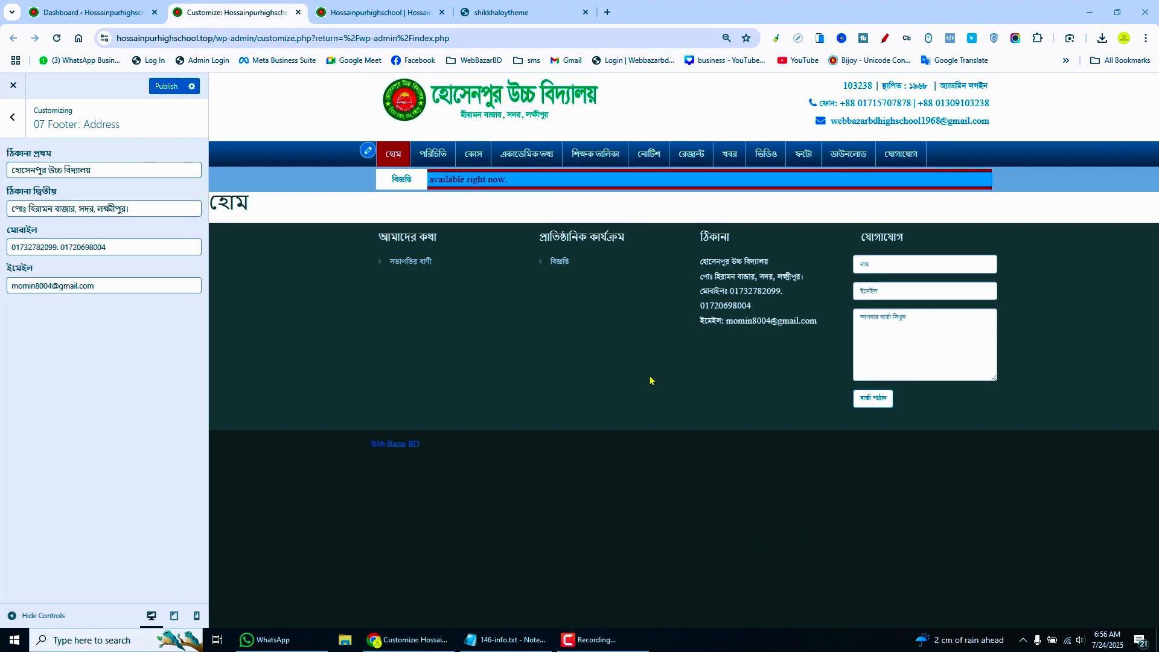
pyautogui.click(164, 86)
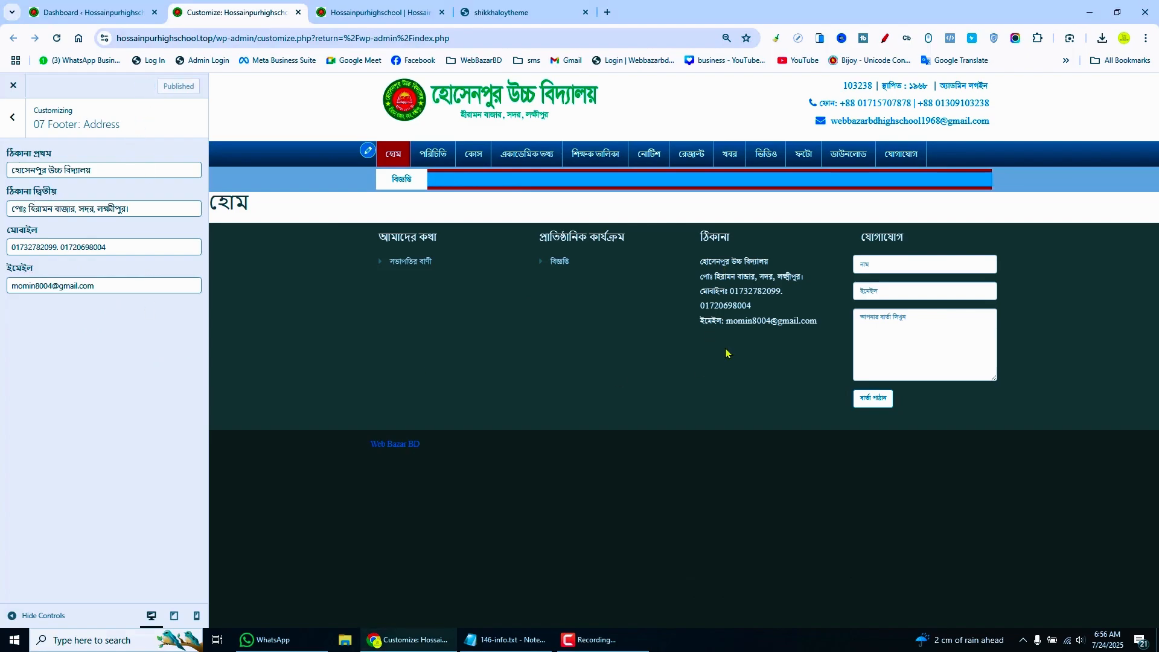
pyautogui.click(13, 119)
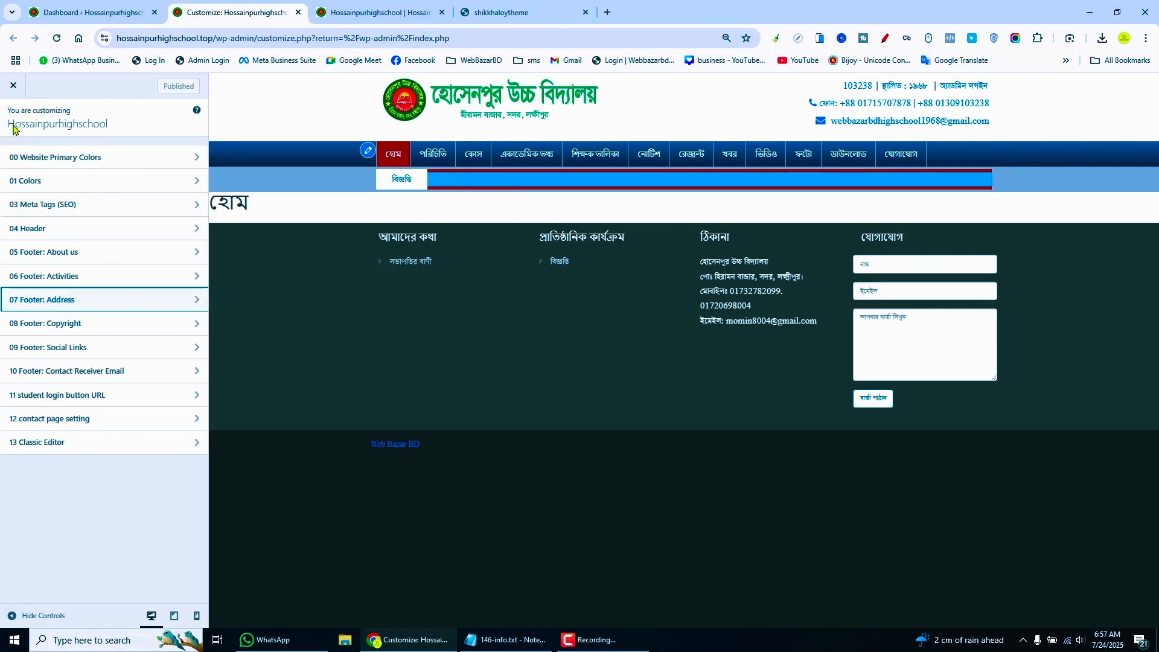
# Step: Set the Copyright Text in the 08 Footer: Copyright section to "HOSSAINPUR HIGH SCHOOL" and publish it
pyautogui.click(97, 323)
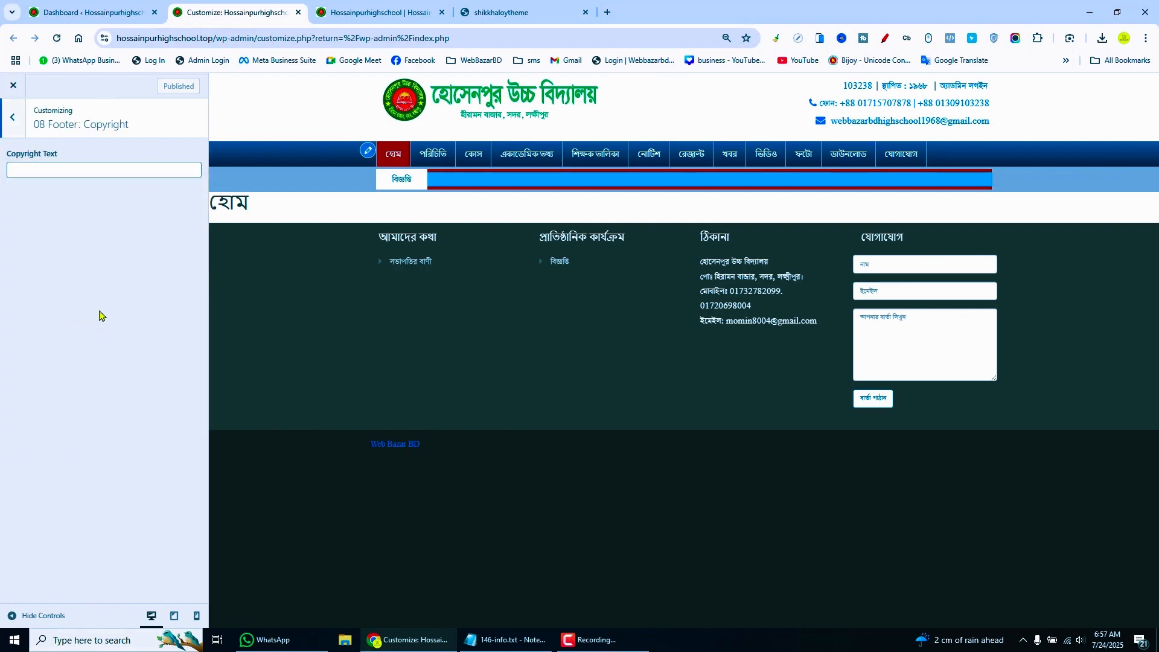
pyautogui.click(82, 175)
pyautogui.write('HOSSAINPUR HIGH SCHOOL')
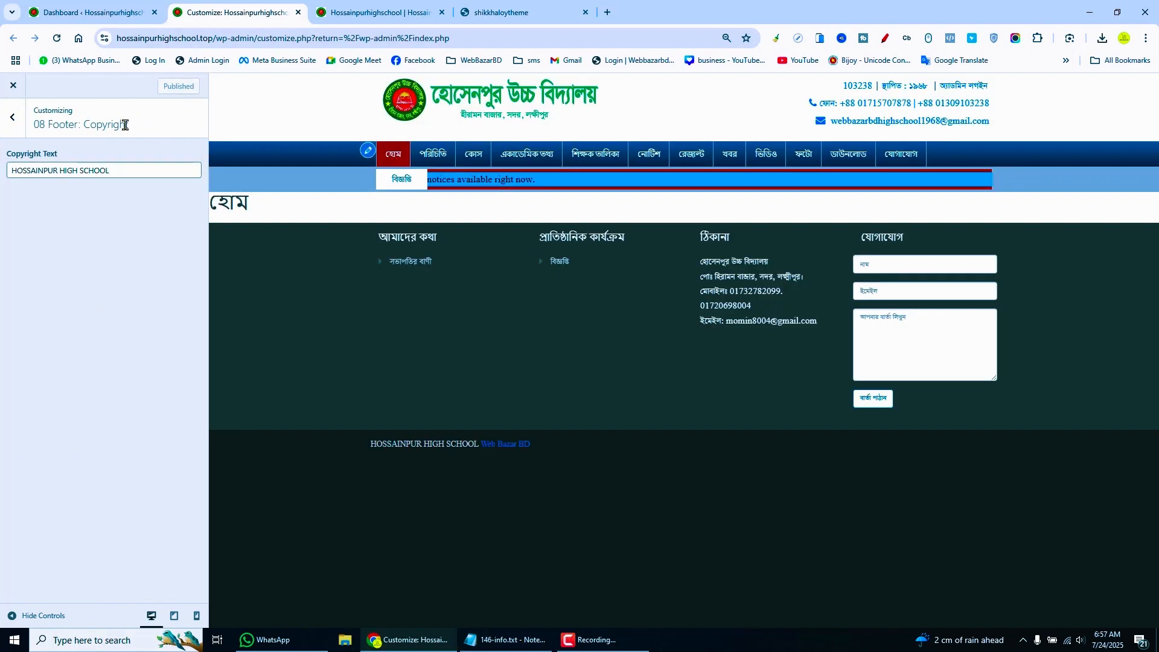
pyautogui.click(13, 118)
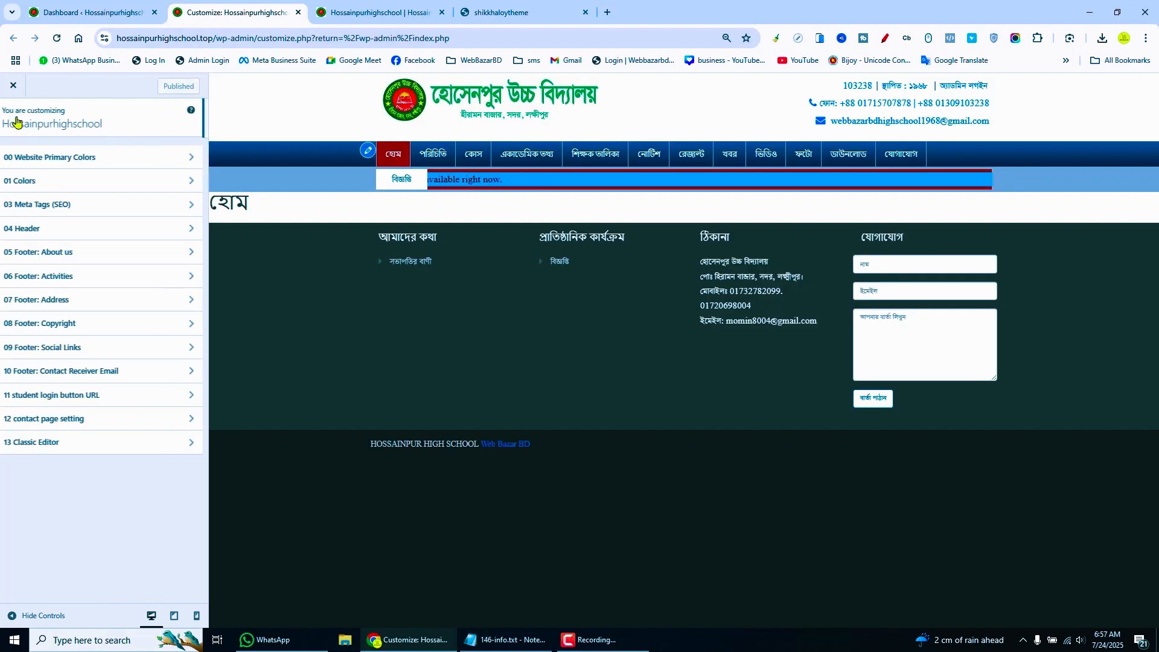
# Step: Review the settings in the Social Links, Contact Receiver Email, student login button URL and contact page setting sections
pyautogui.click(110, 348)
pyautogui.click(5, 116)
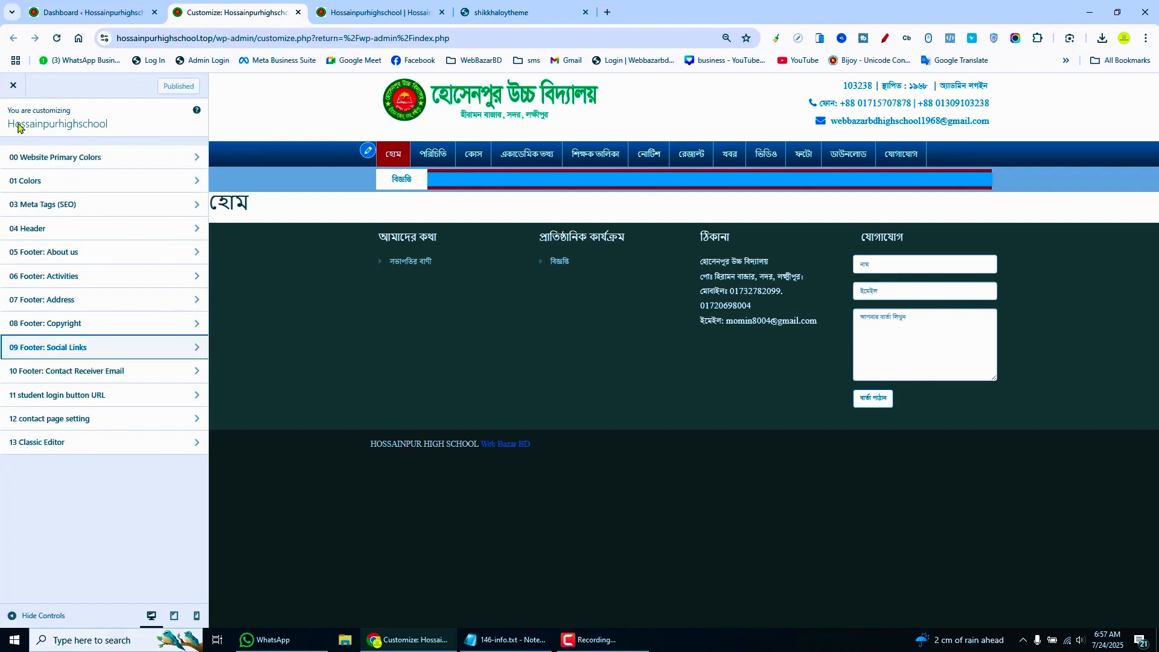
pyautogui.click(110, 371)
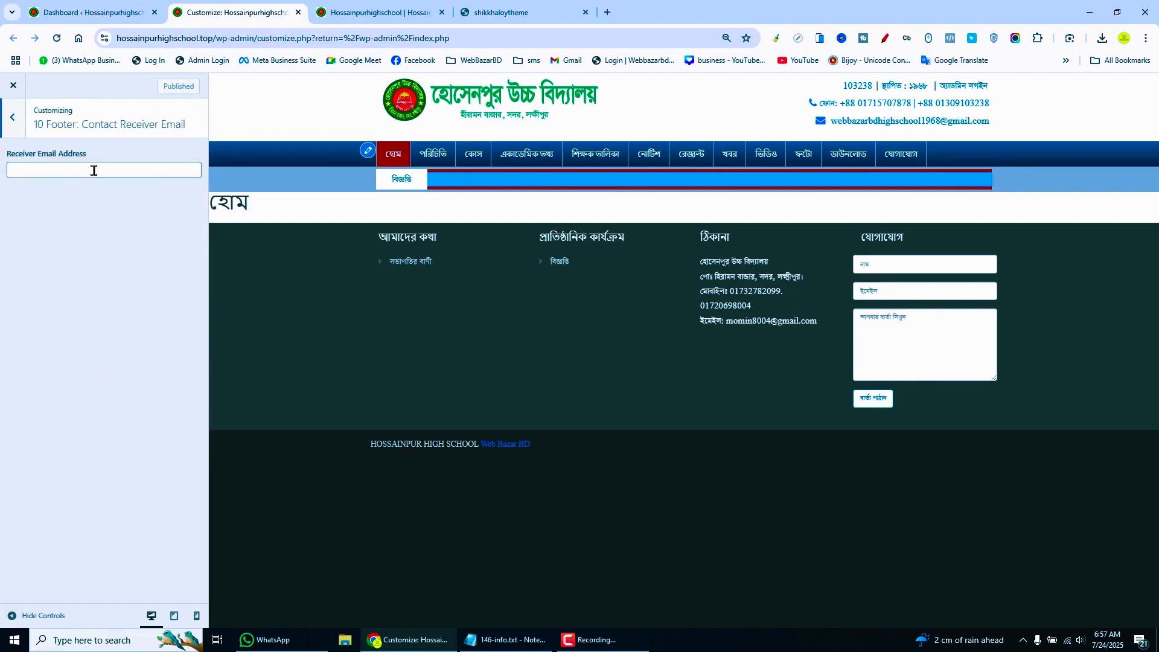
pyautogui.click(14, 118)
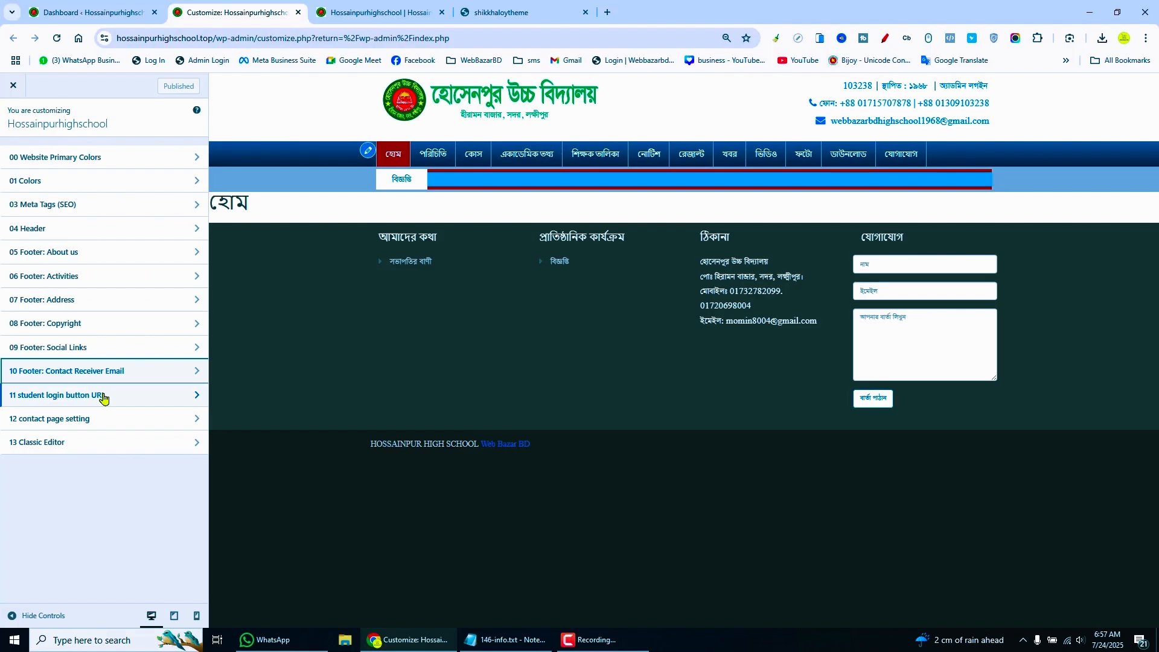
pyautogui.click(107, 399)
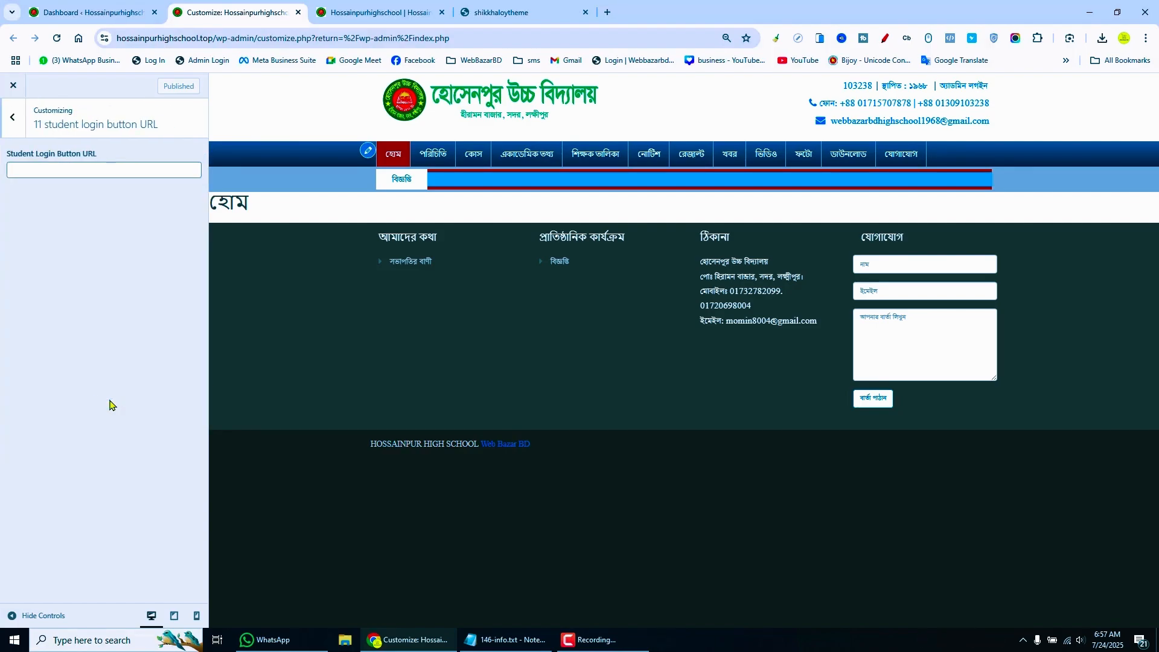
pyautogui.click(5, 117)
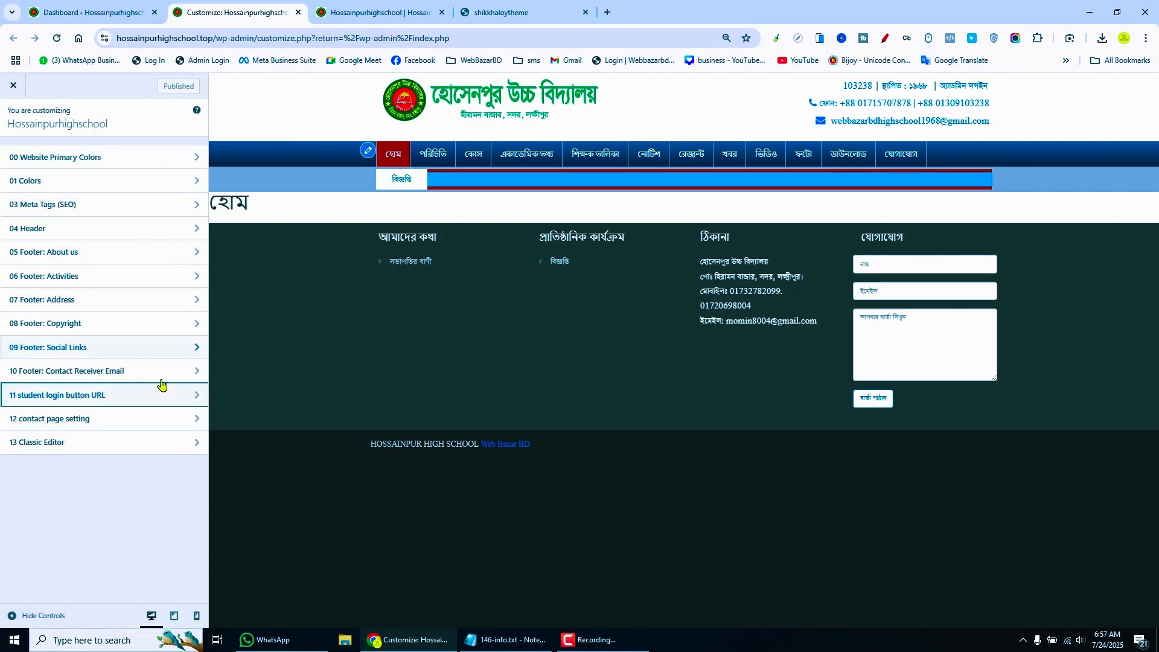
pyautogui.click(102, 422)
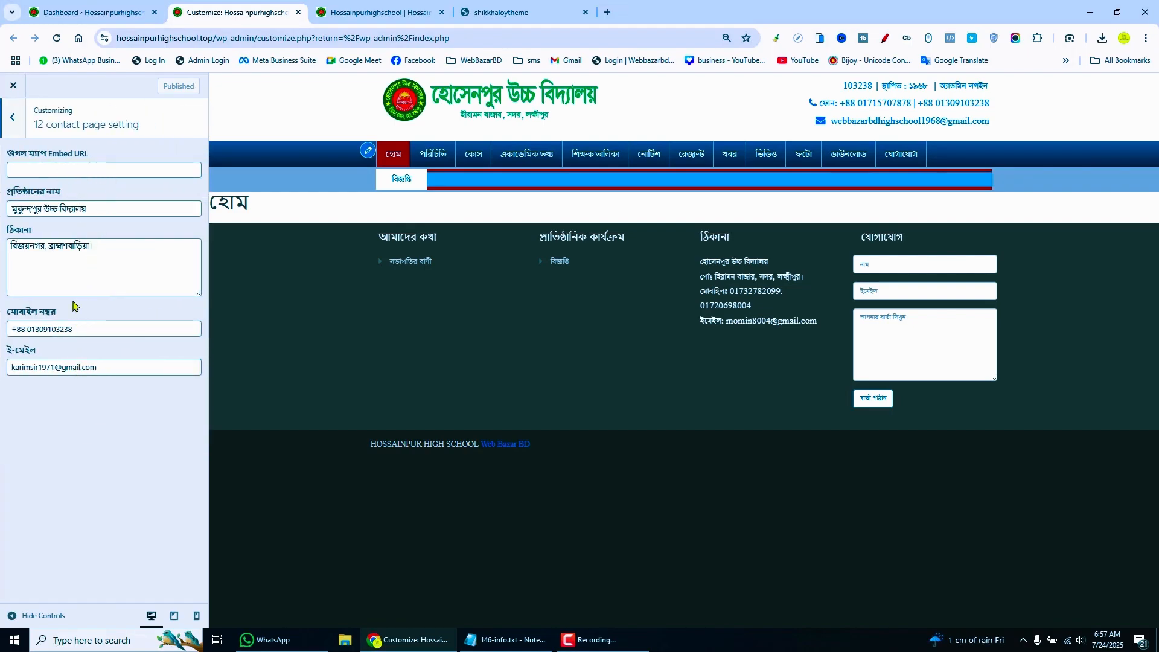
pyautogui.click(11, 119)
# Step: Turn on Enable Classic Editor in the 13 Classic Editor section, publish it and leave the customizer
pyautogui.click(58, 446)
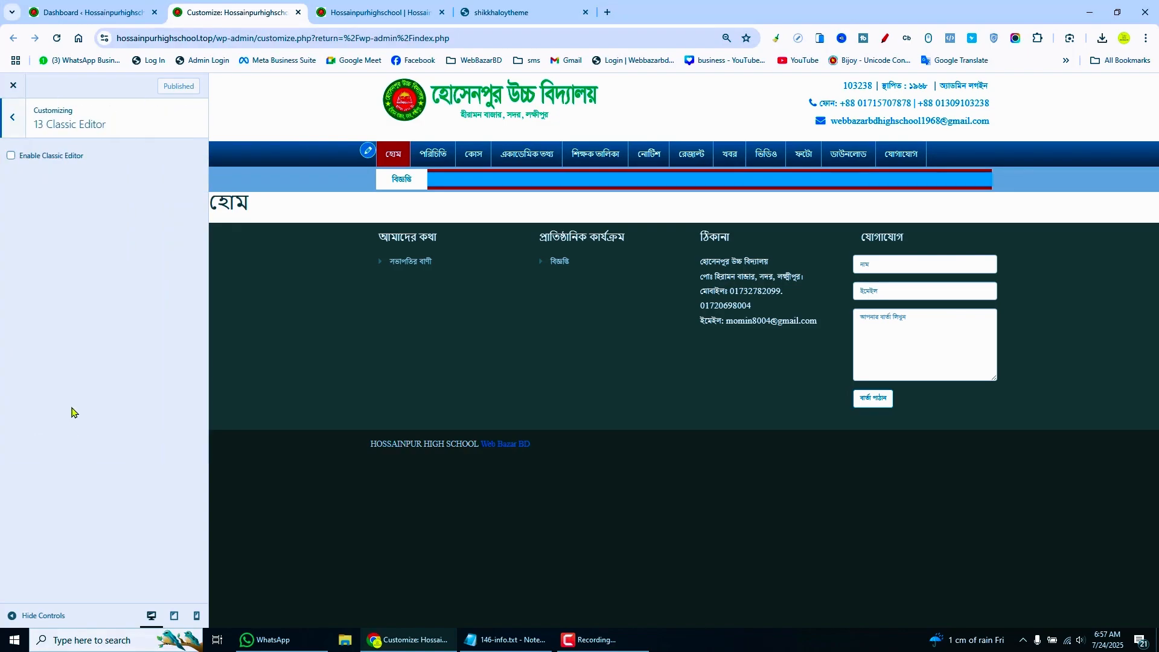
pyautogui.click(11, 156)
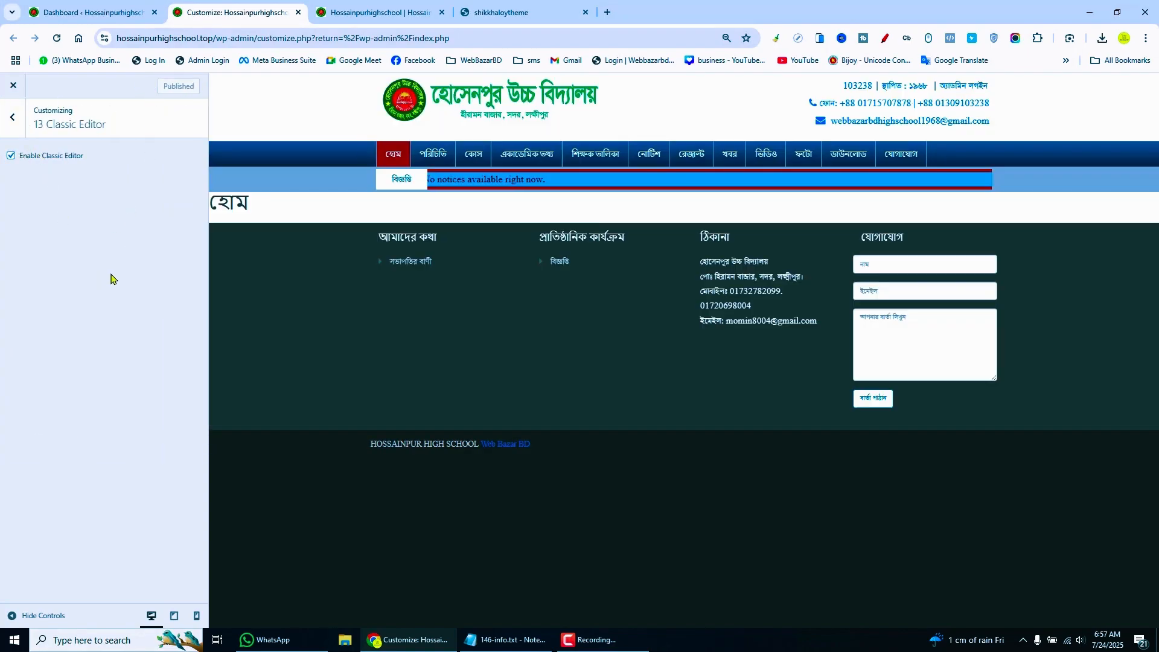
pyautogui.click(12, 119)
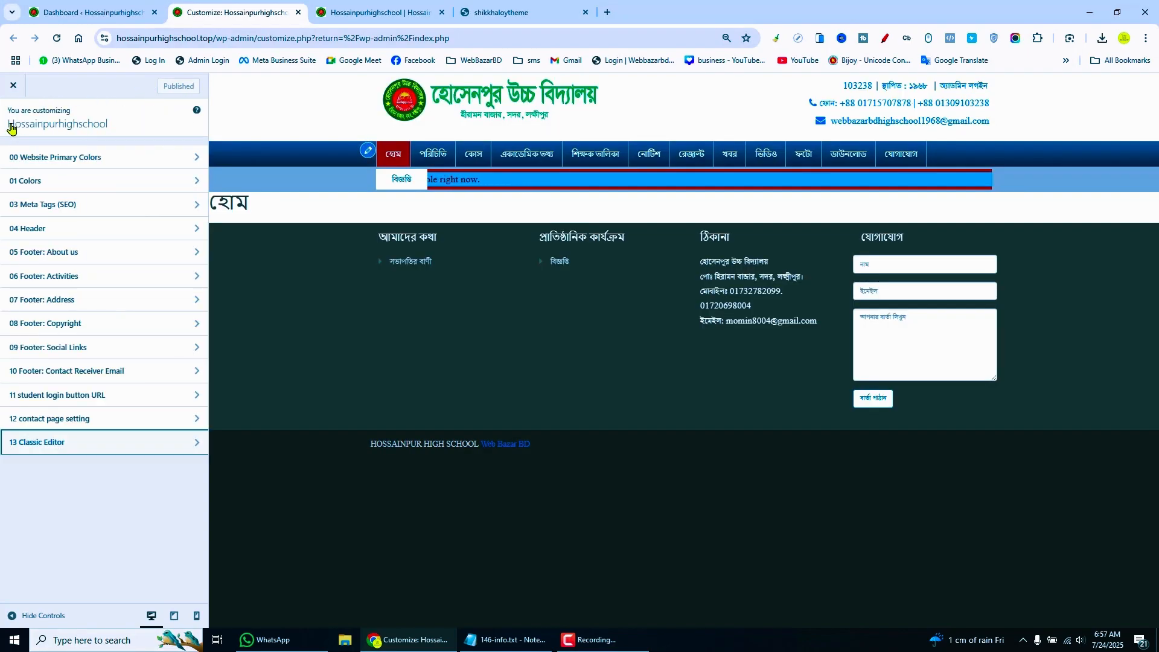
pyautogui.click(14, 86)
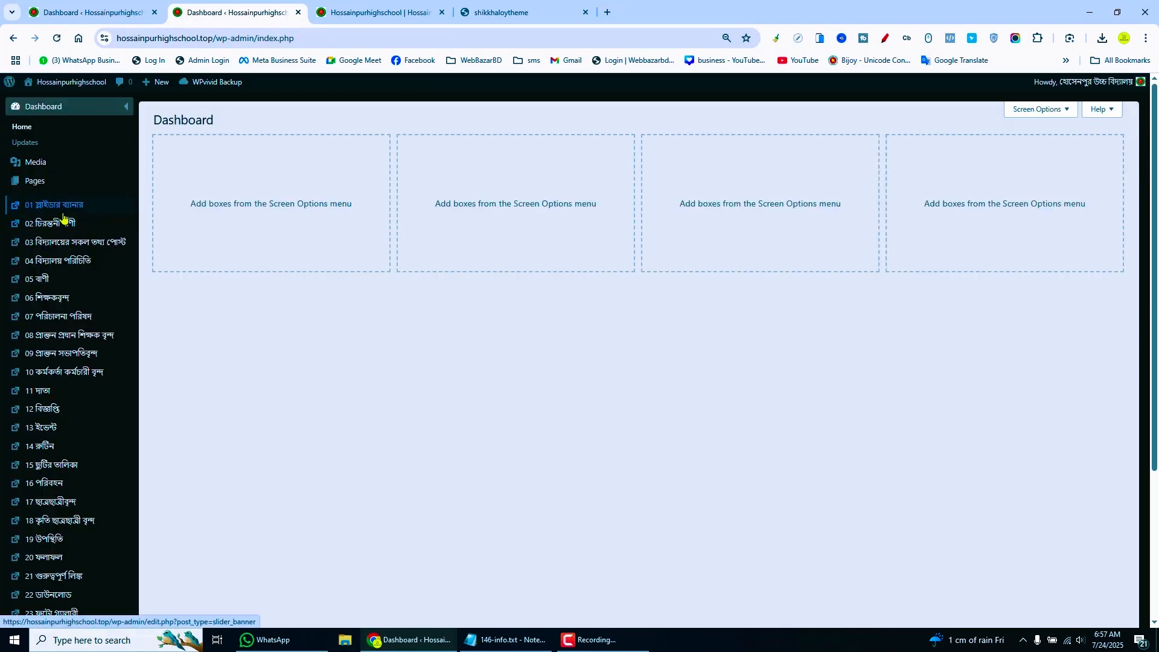
# Step: Close the spare Dashboard browser page and start a new 01 স্লাইডার ব্যানার post titled "1"
pyautogui.moveTo(63, 205)
pyautogui.click(155, 209)
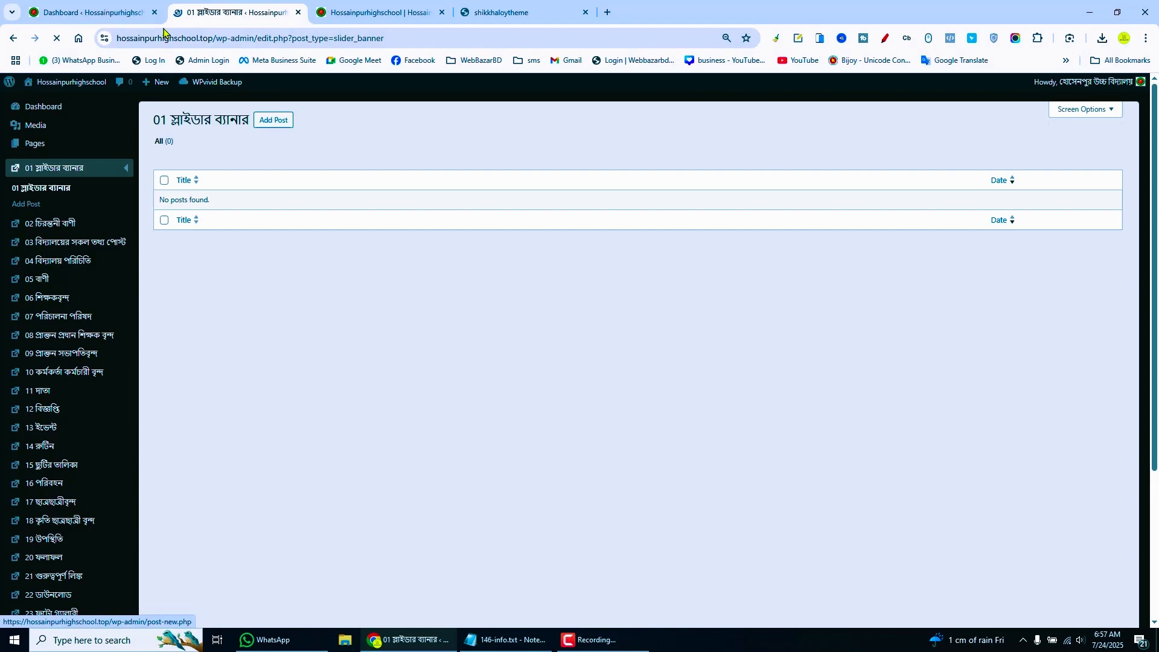
pyautogui.click(154, 12)
pyautogui.click(281, 120)
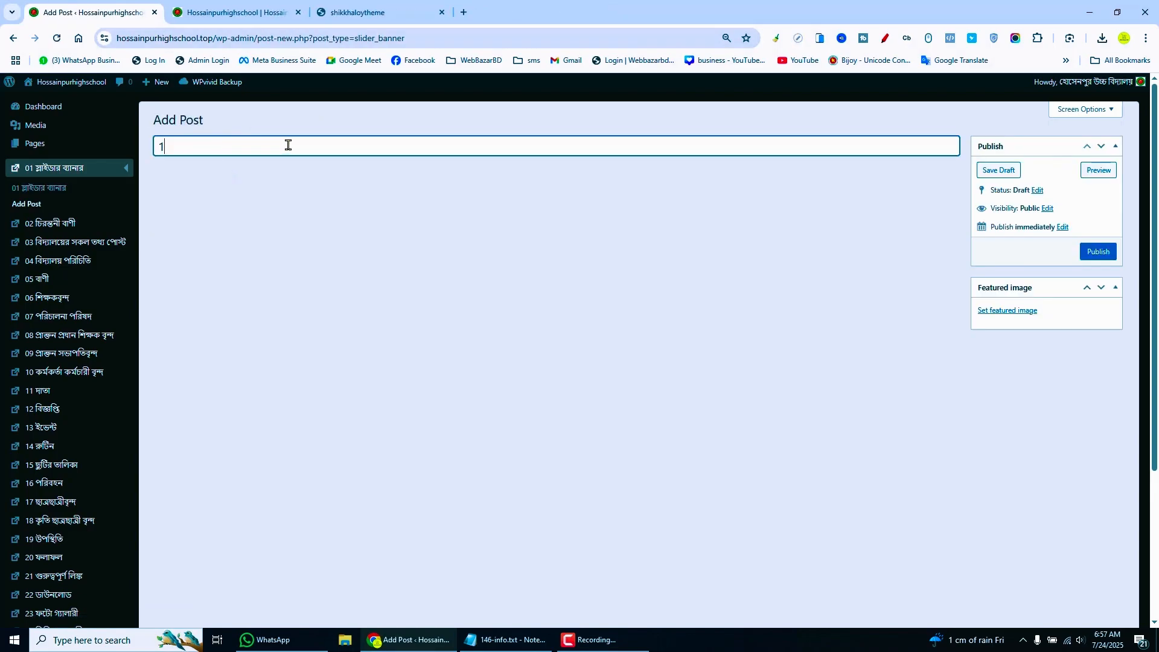
# Step: Set the media library image 3.jpeg as the slider post's featured image and publish the post
pyautogui.click(1019, 312)
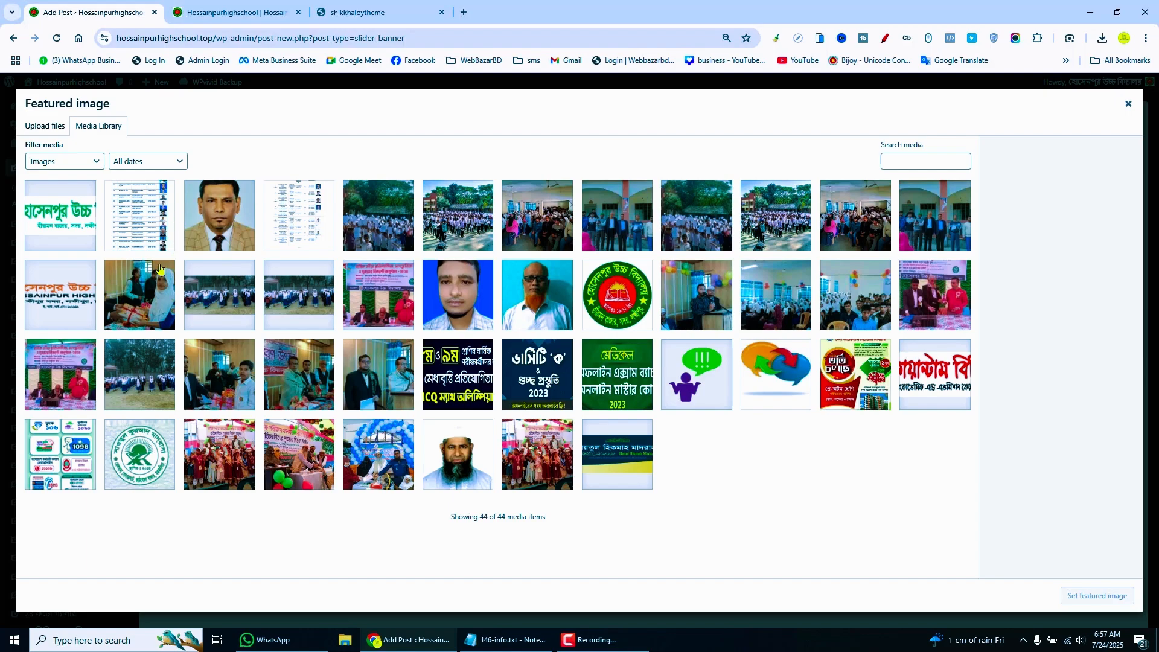
pyautogui.click(464, 224)
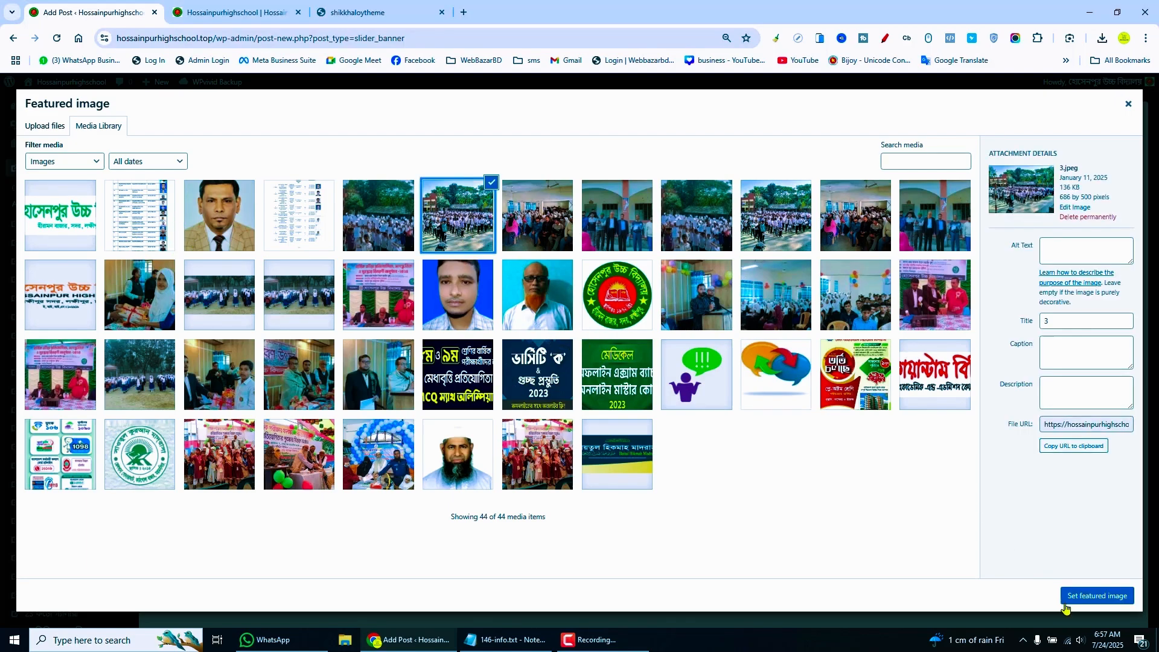
pyautogui.click(1097, 594)
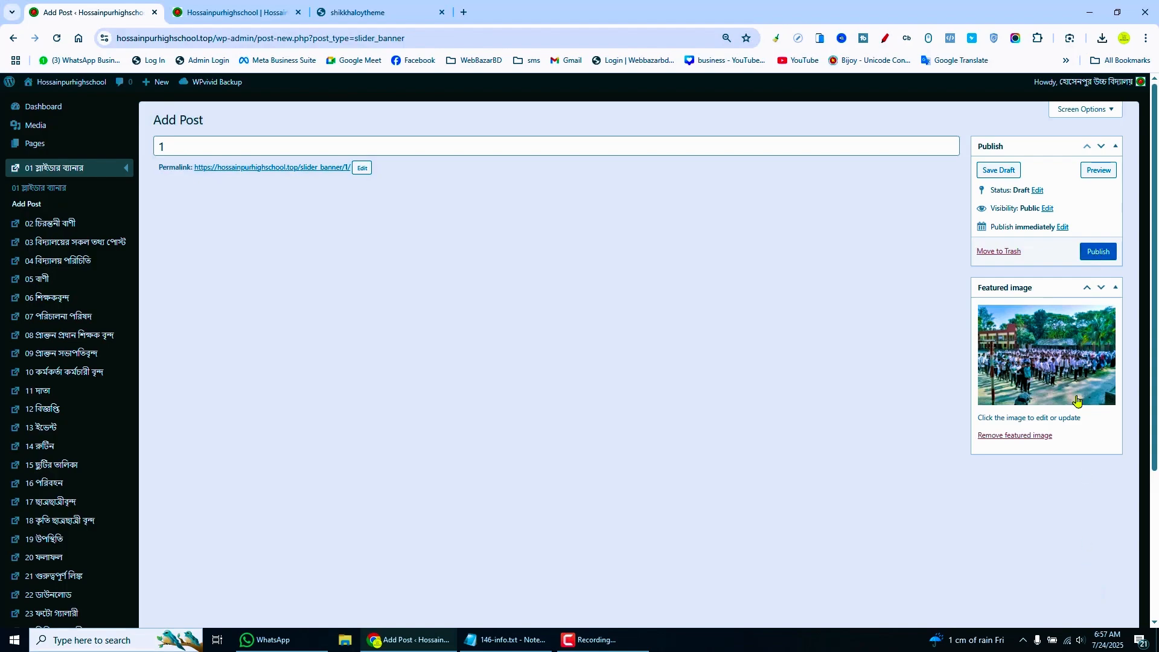
pyautogui.click(1094, 254)
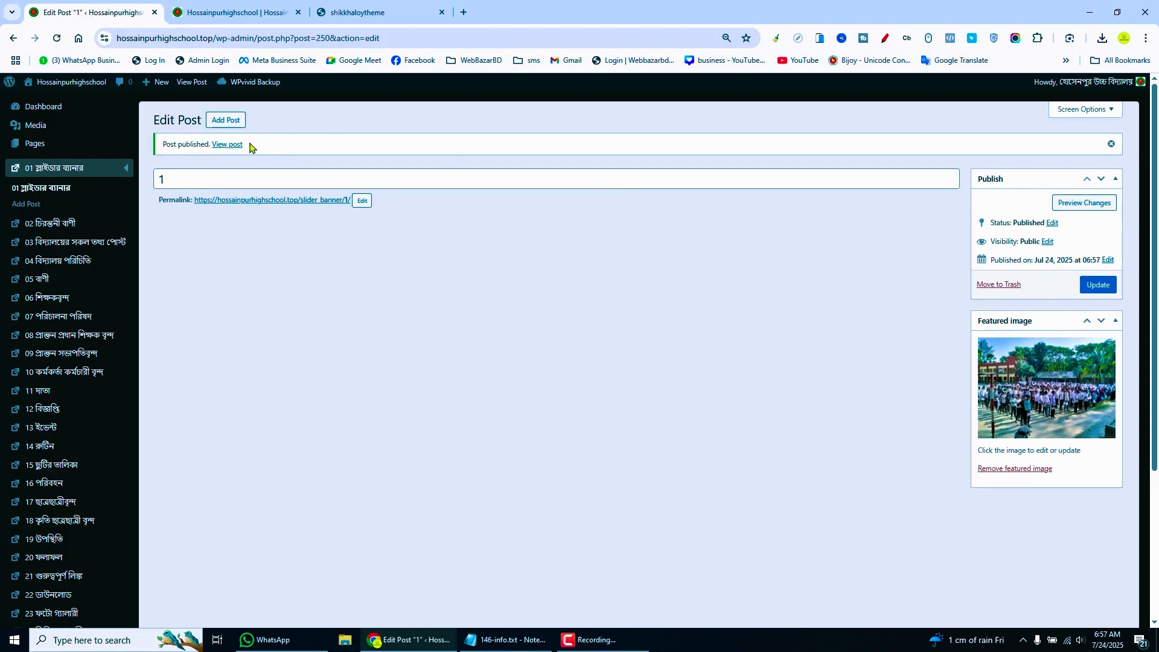
# Step: Add a slider banner post titled "2" with the media library image 3.jpeg as its featured image and publish it
pyautogui.click(225, 120)
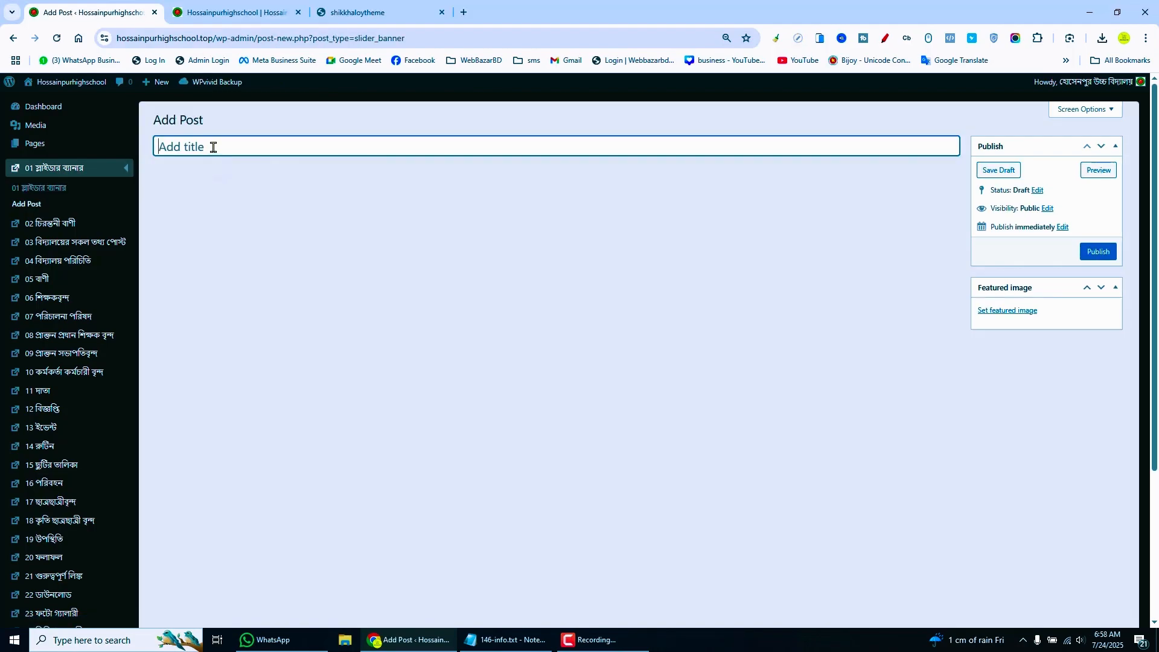
pyautogui.write('2')
pyautogui.click(1020, 311)
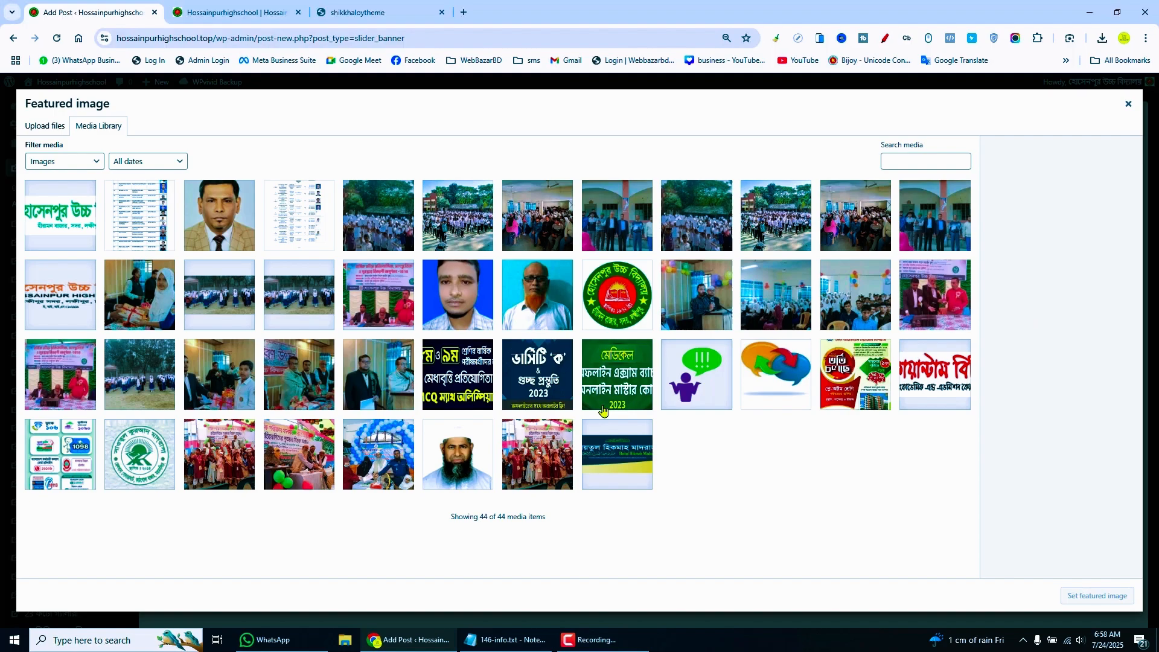
pyautogui.click(462, 225)
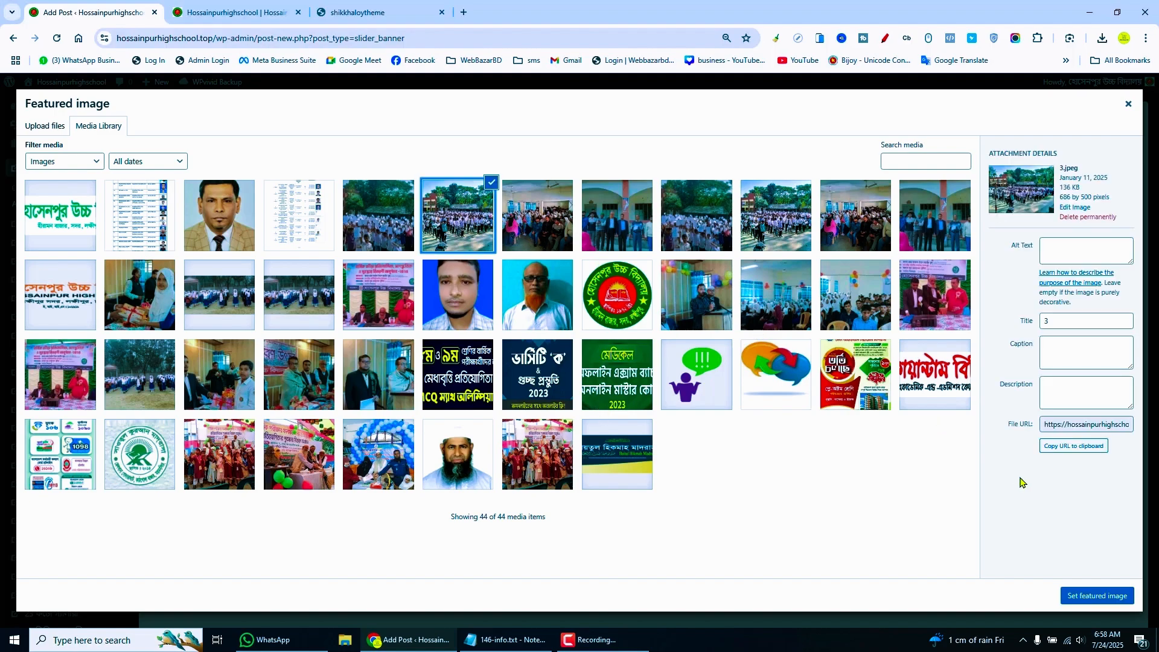
pyautogui.click(1095, 596)
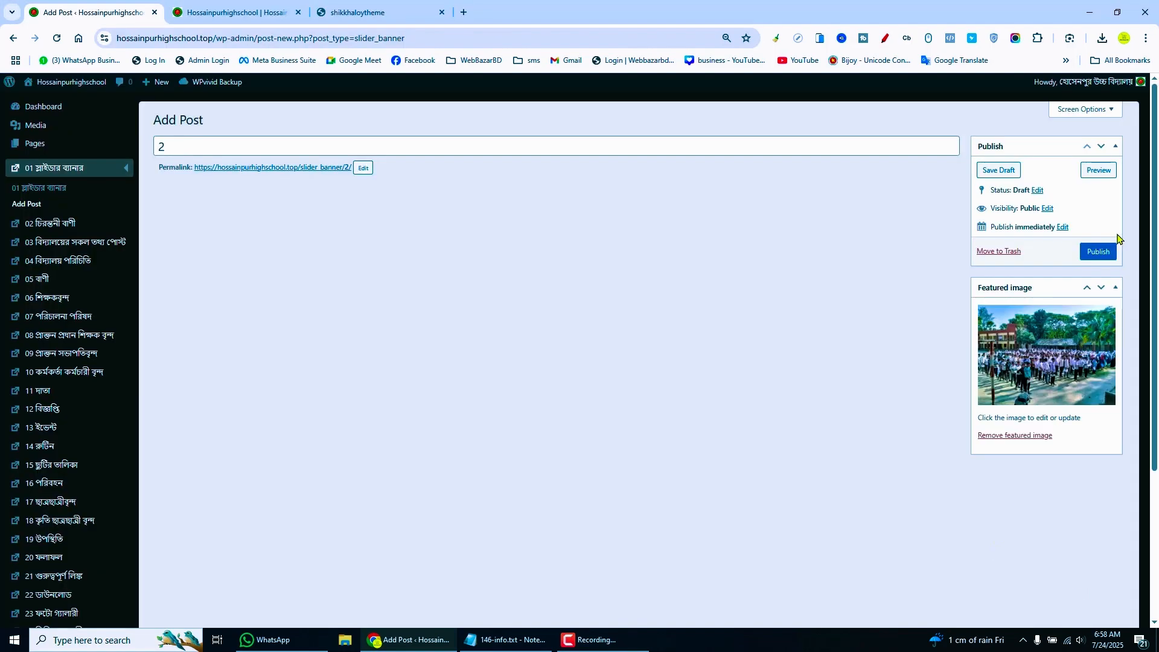
pyautogui.click(1098, 251)
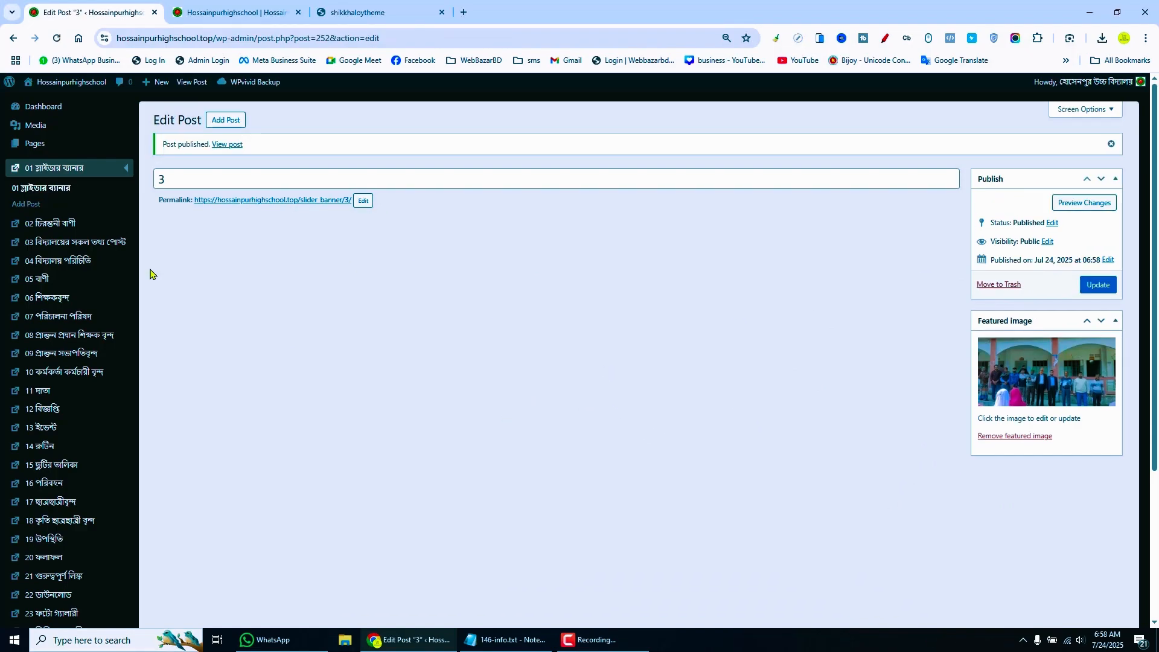
# Step: Open a blank 02 চিরন্তনী বাণী post and examine the matching বাণী চিরন্তনী box on the shikkhaloytheme demo site
pyautogui.moveTo(52, 229)
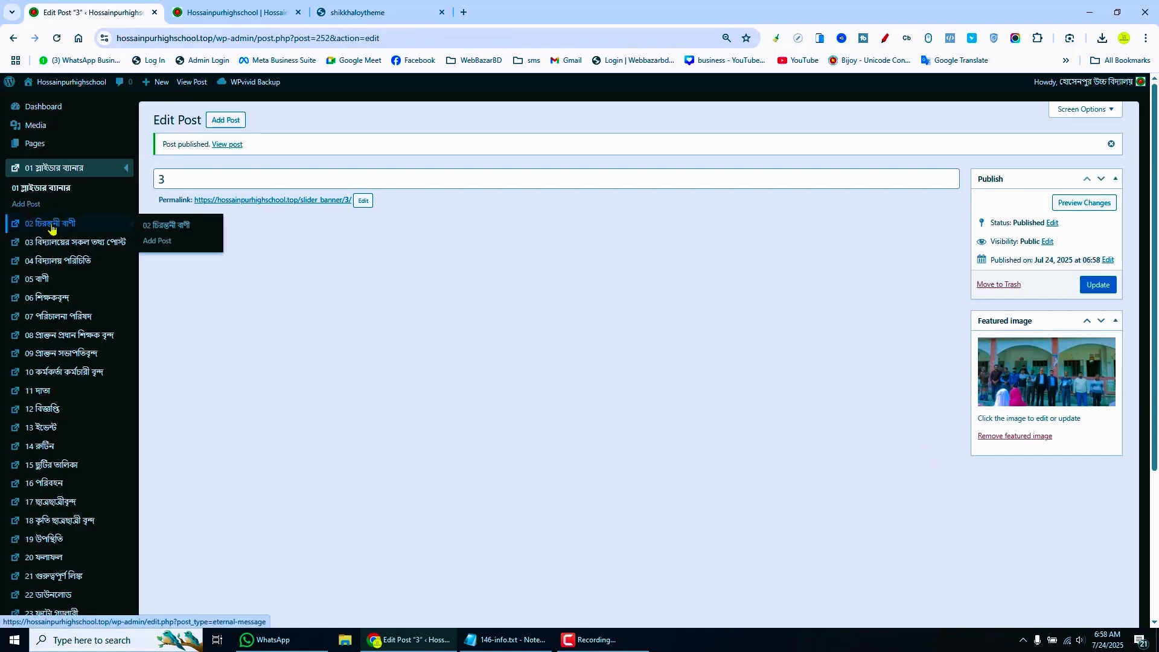
pyautogui.click(52, 228)
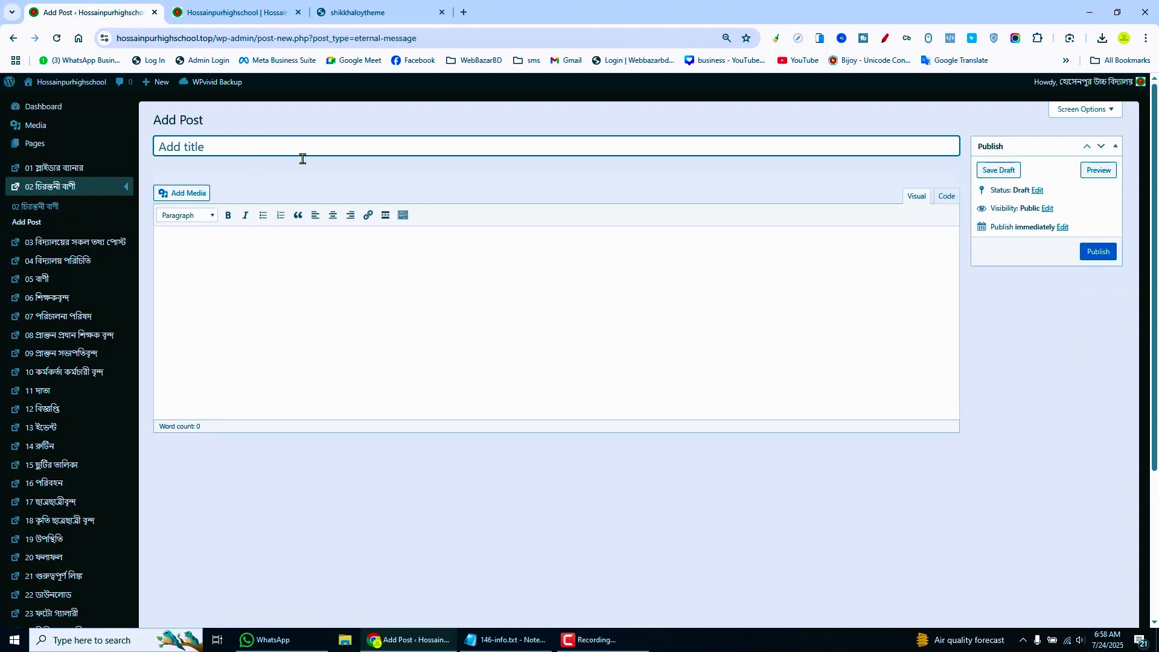
pyautogui.click(214, 263)
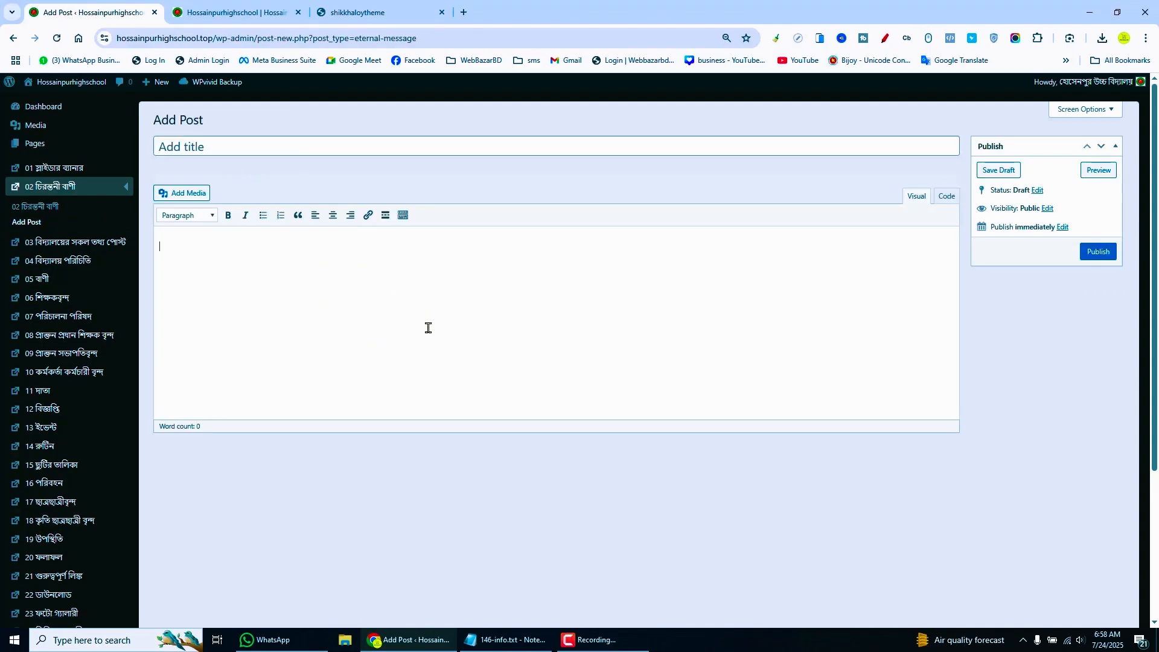
pyautogui.click(356, 12)
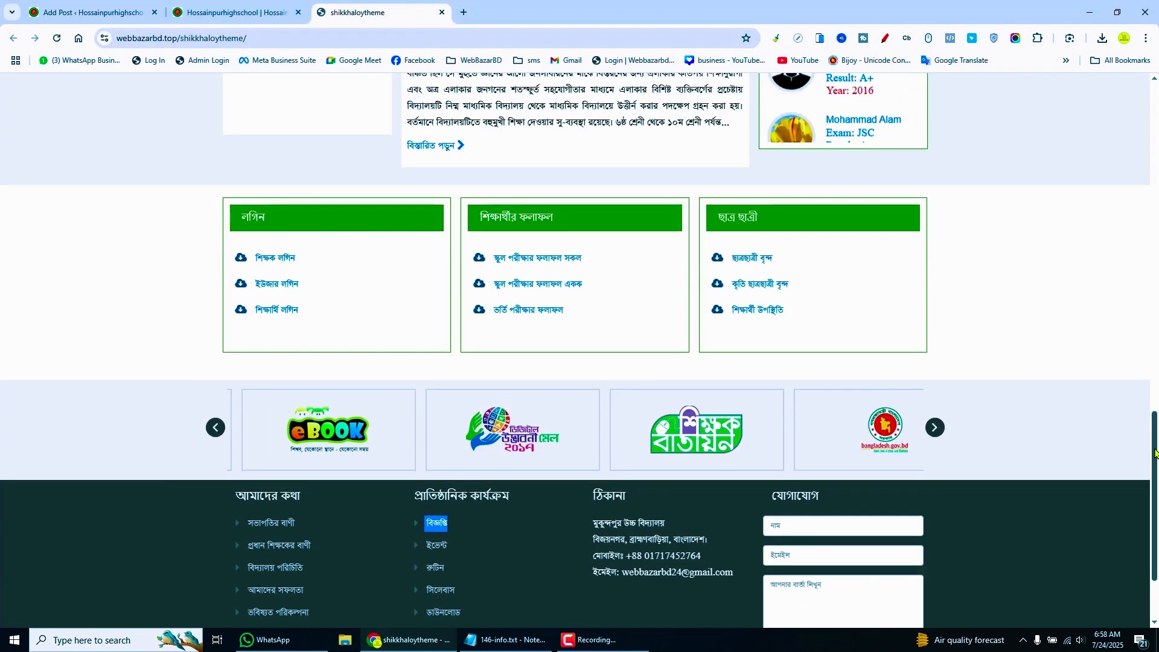
pyautogui.scroll(7, 832, 310)
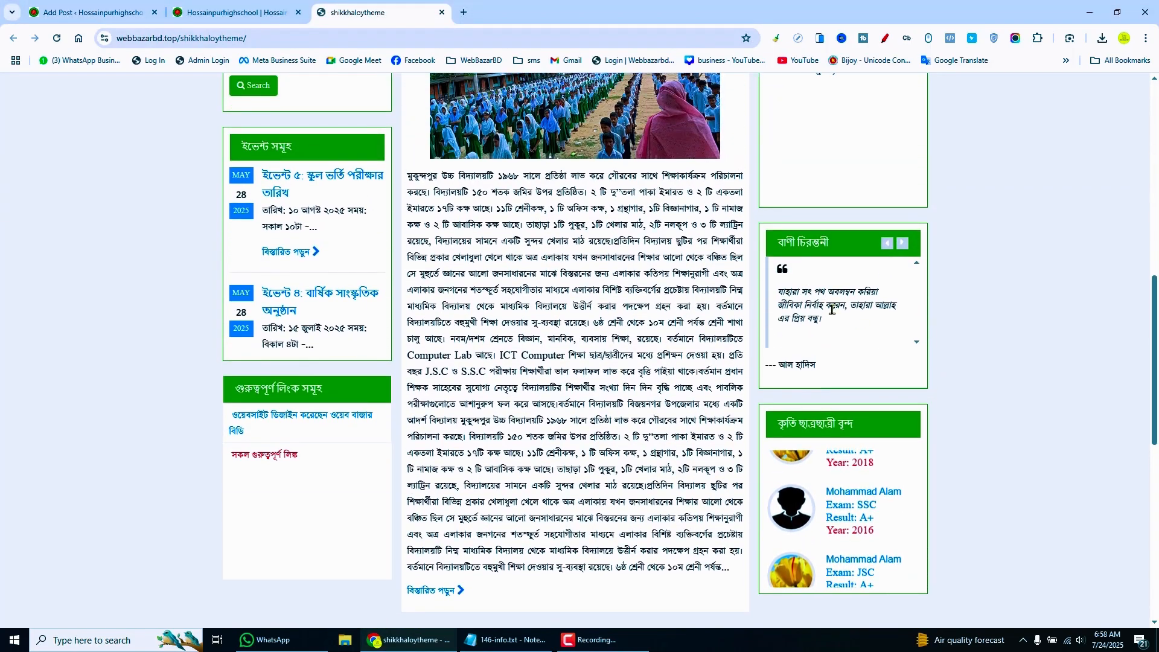
# Step: Load the home page of the Hossainpurhighschool site afresh and check its header, content and footer
pyautogui.click(241, 7)
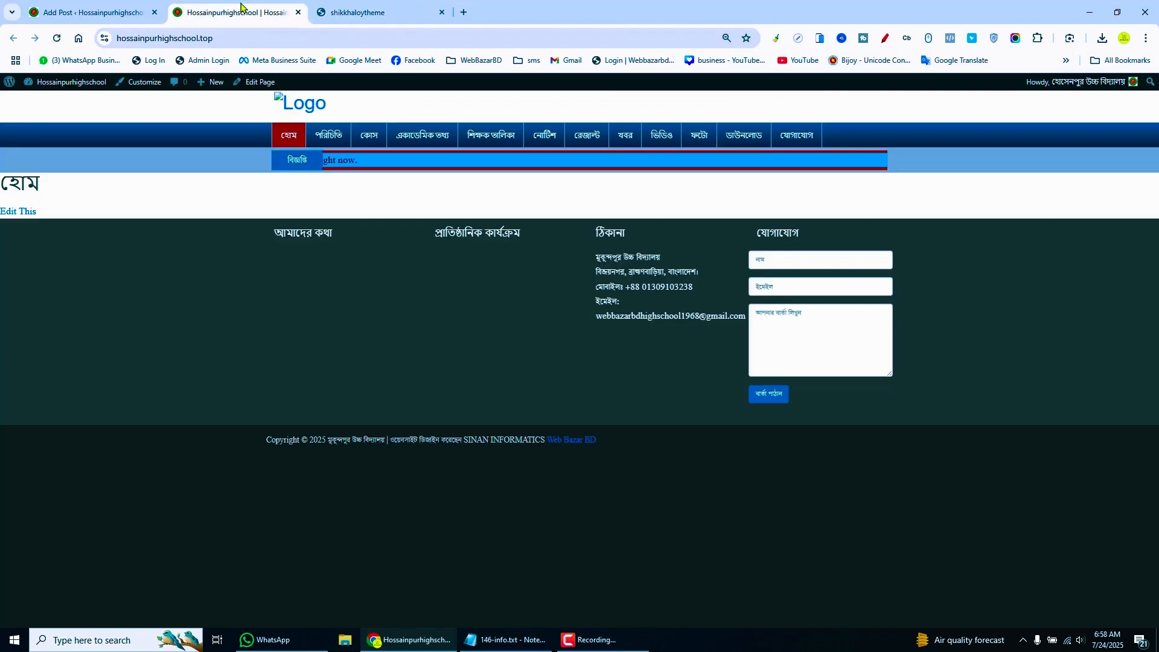
pyautogui.click(290, 134)
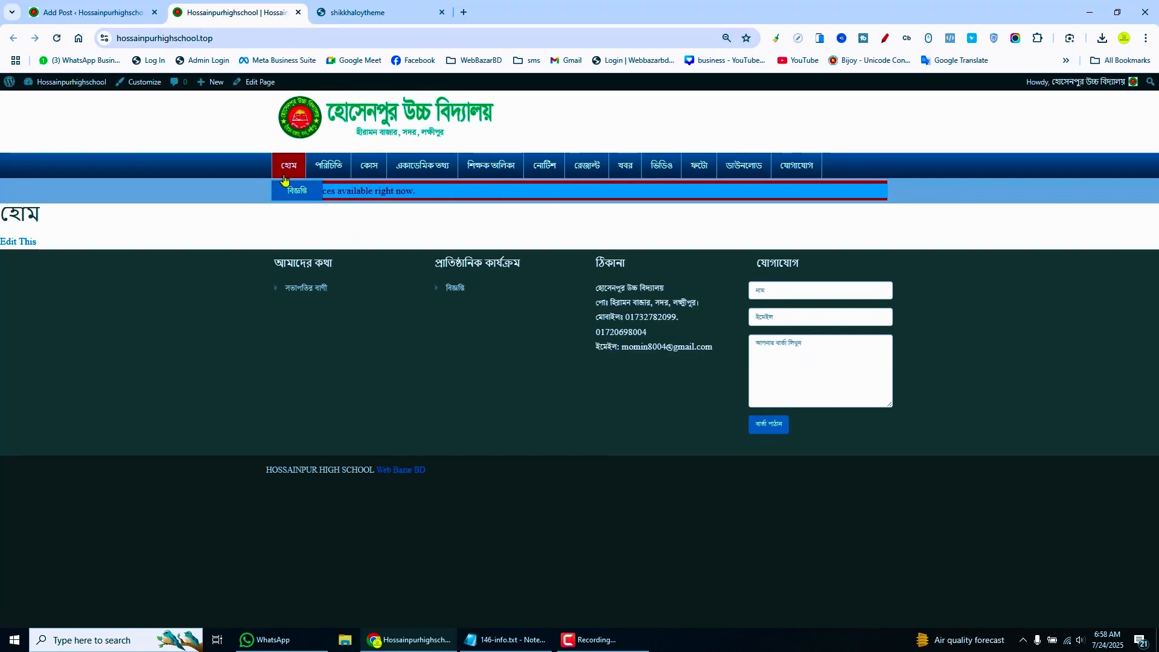
pyautogui.click(317, 114)
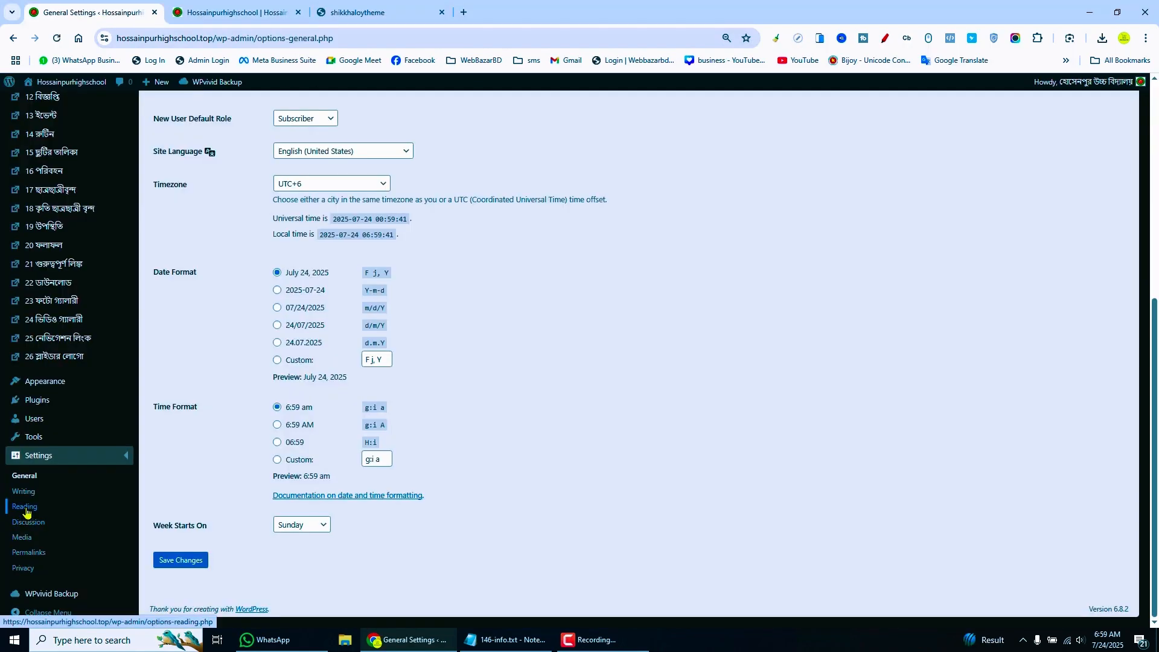
# Step: Set the homepage to display the latest posts in Reading Settings, save the changes and reload the live site
pyautogui.click(26, 509)
pyautogui.click(371, 222)
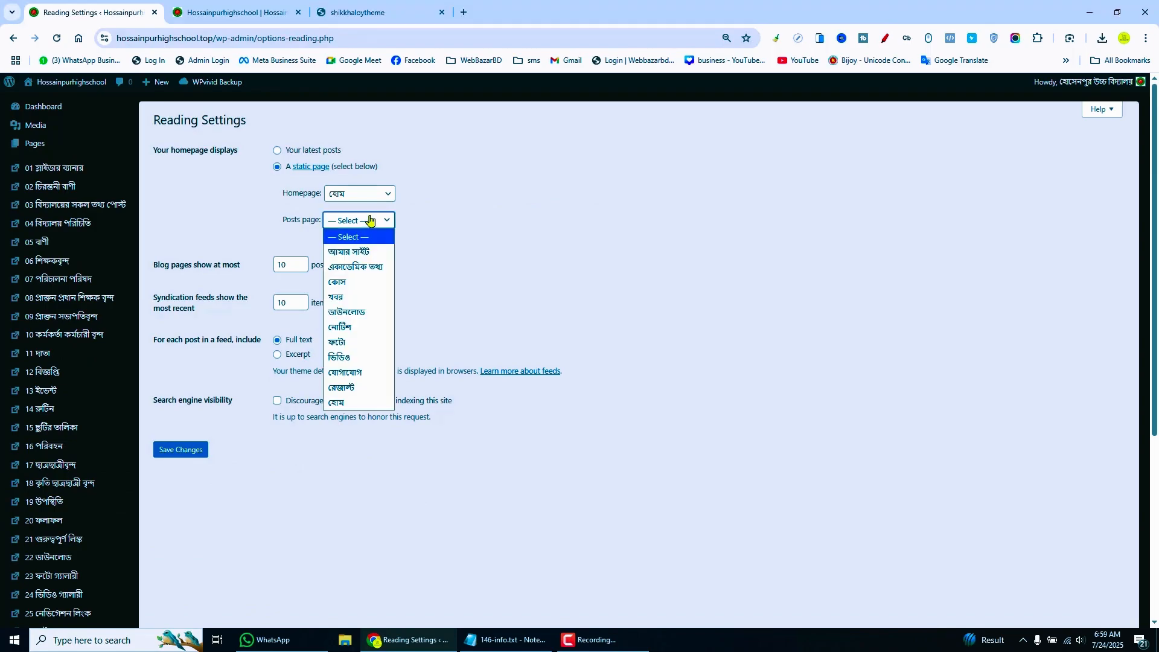
pyautogui.click(370, 220)
pyautogui.click(277, 150)
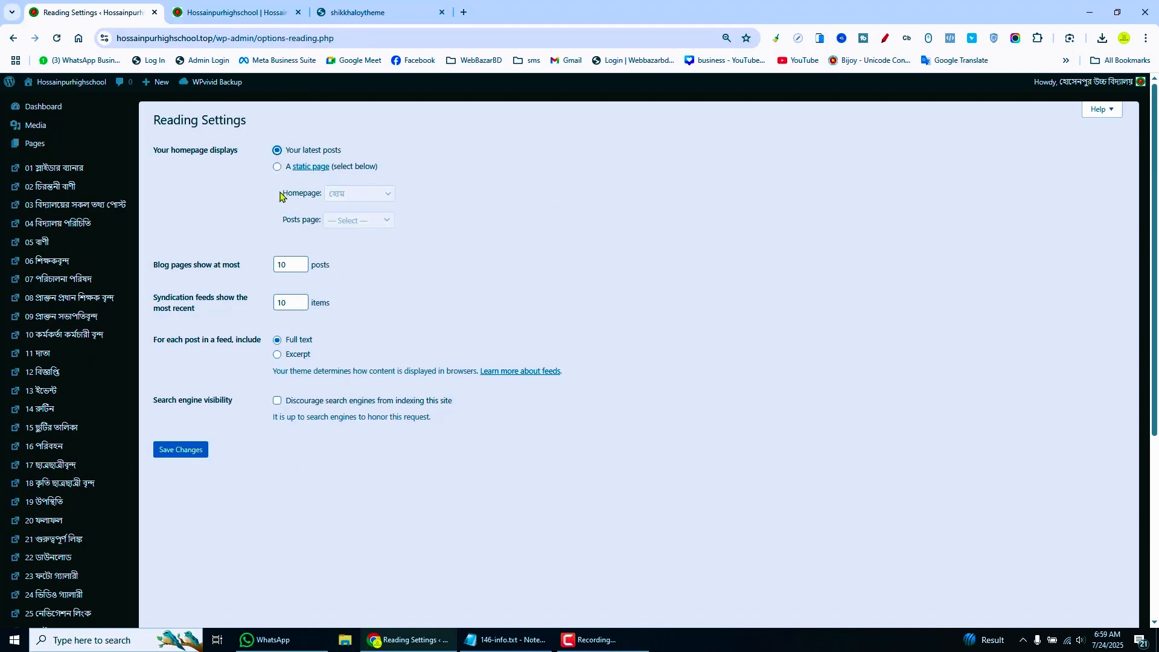
pyautogui.click(185, 455)
pyautogui.click(245, 5)
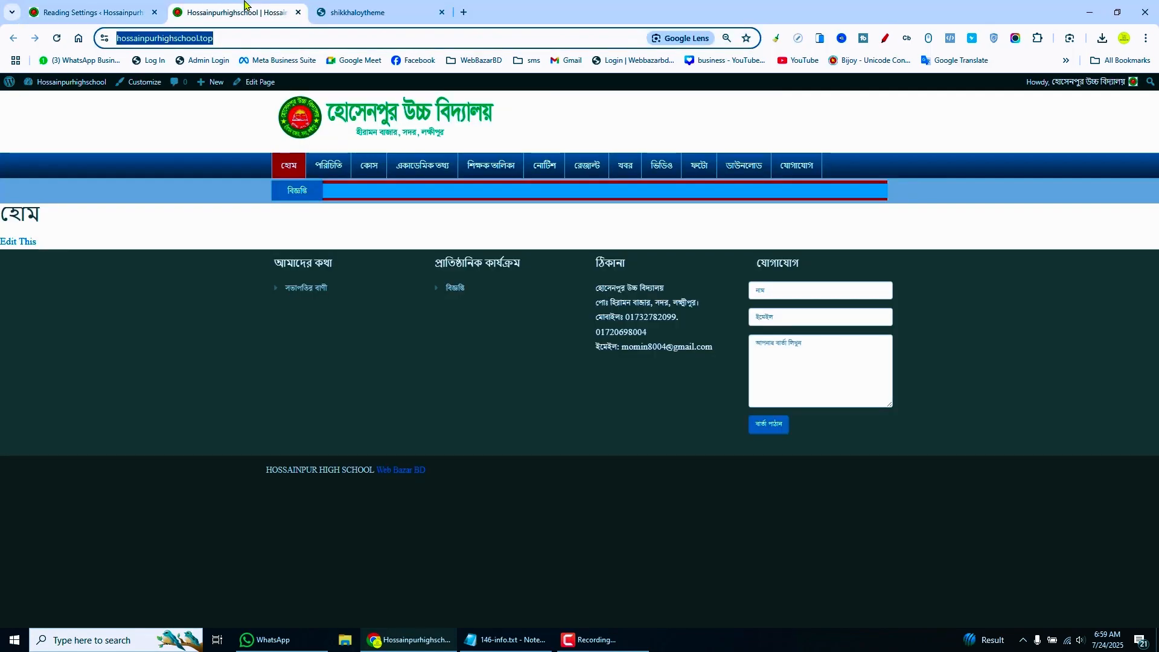
pyautogui.press('F5')
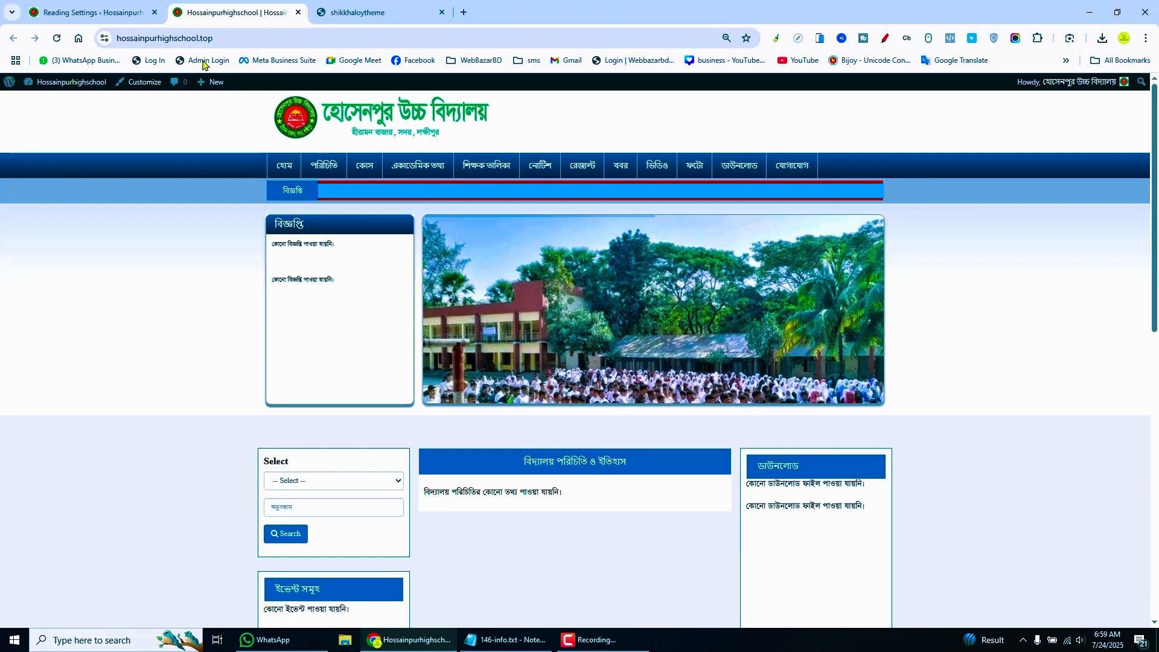
# Step: Review the saved homepage display option in Reading Settings and examine the sections of the live home page
pyautogui.click(104, 4)
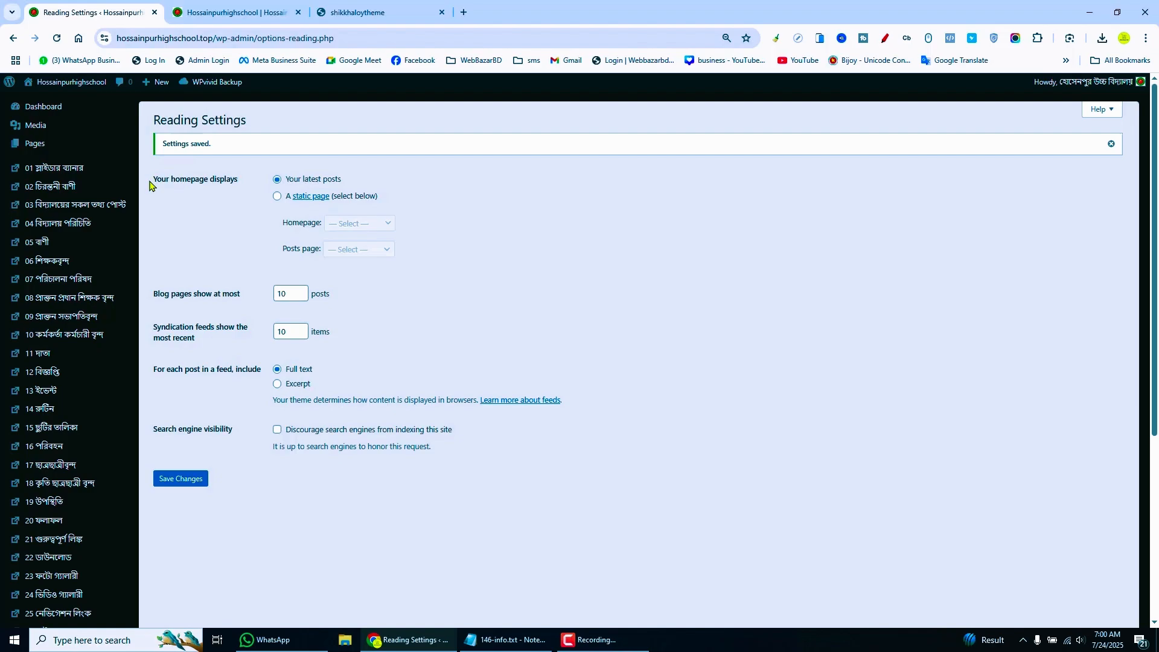
pyautogui.moveTo(149, 185); pyautogui.dragTo(240, 181)
pyautogui.moveTo(152, 127); pyautogui.dragTo(250, 124)
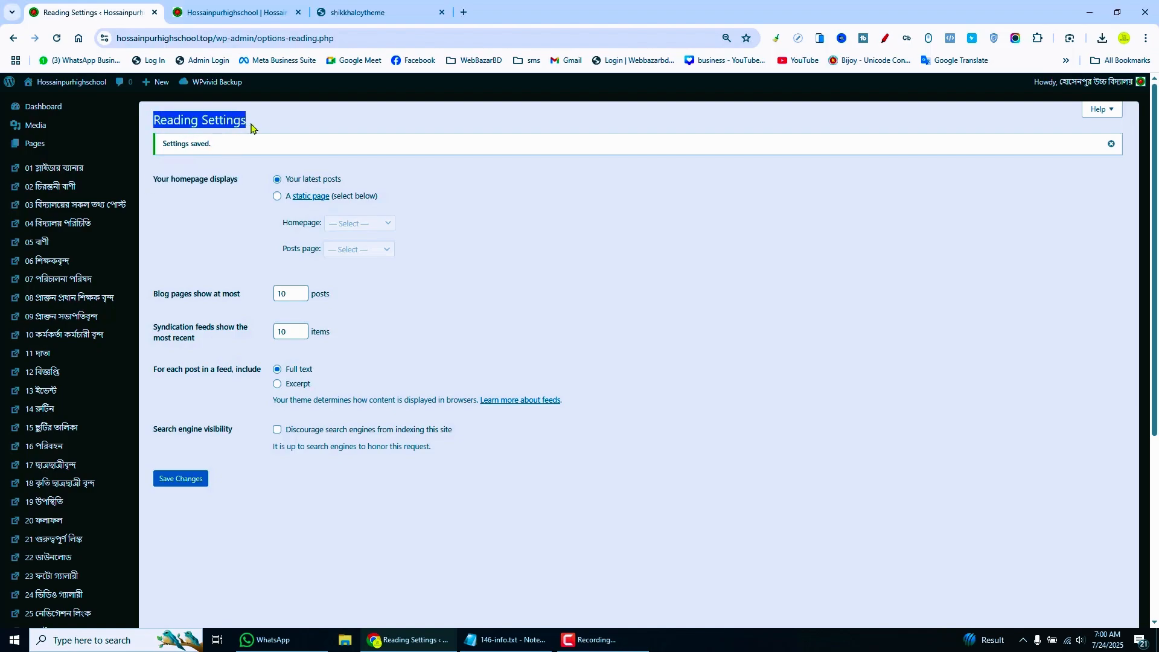
pyautogui.scroll(-5, 106, 484)
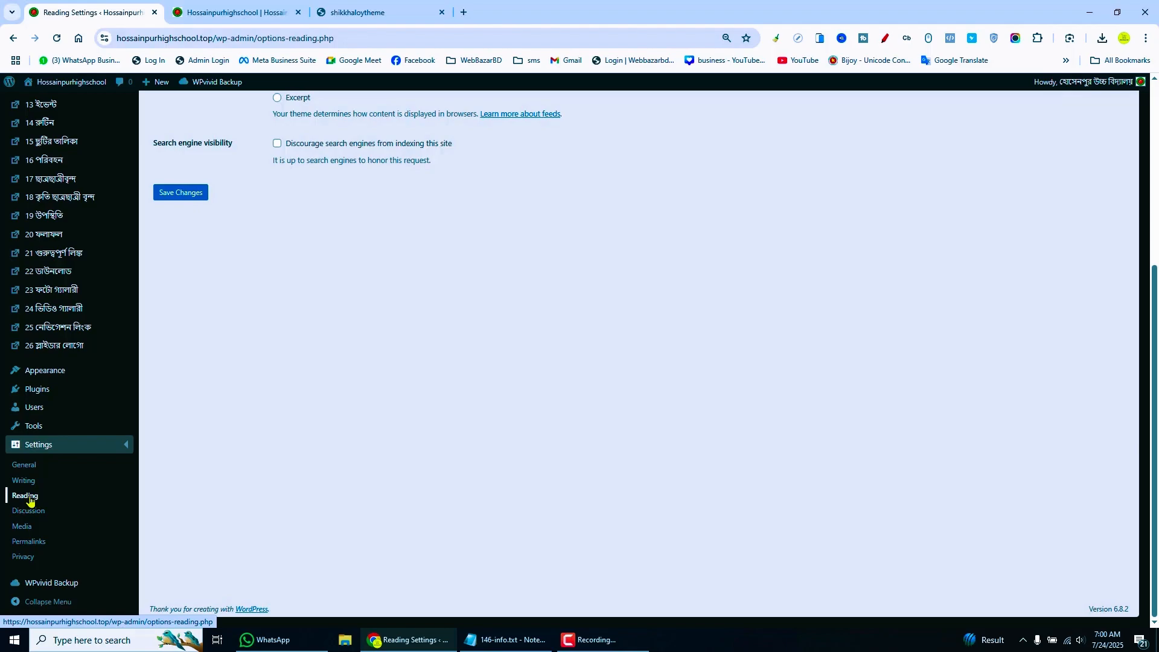
pyautogui.scroll(5, 266, 492)
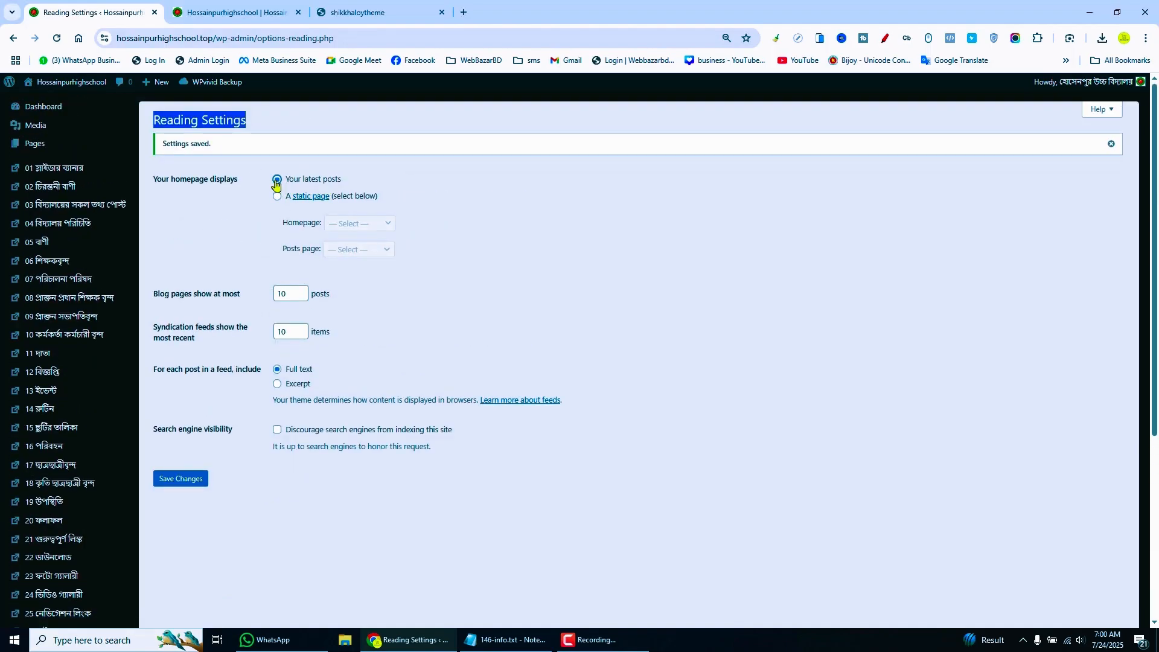
pyautogui.click(230, 12)
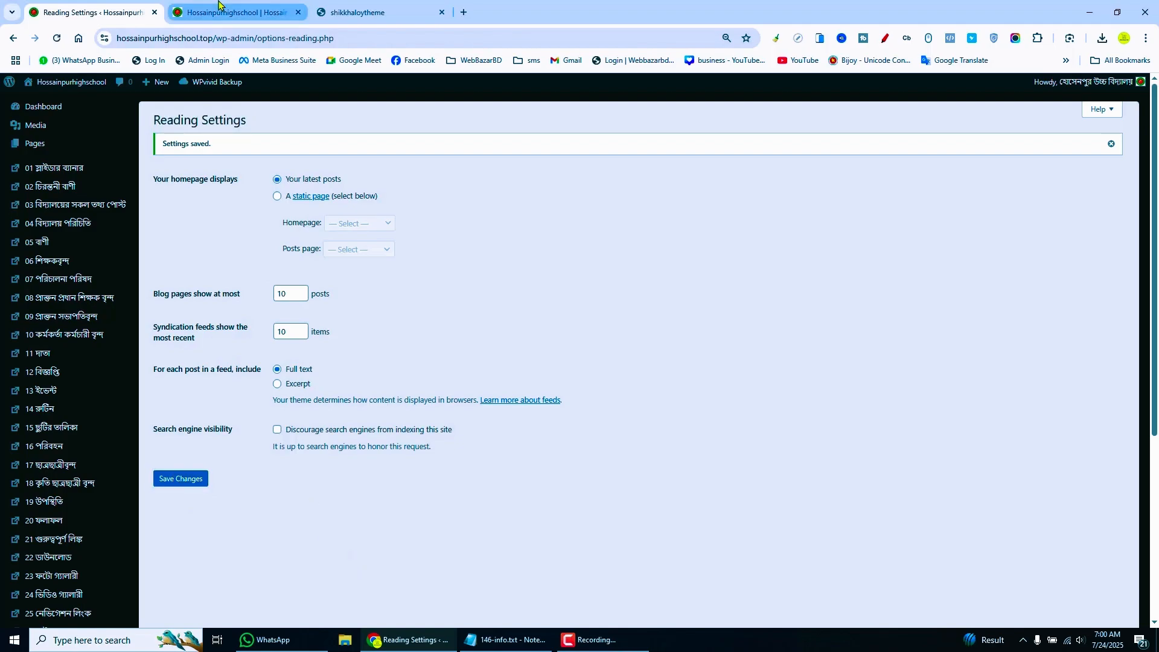
pyautogui.click(283, 165)
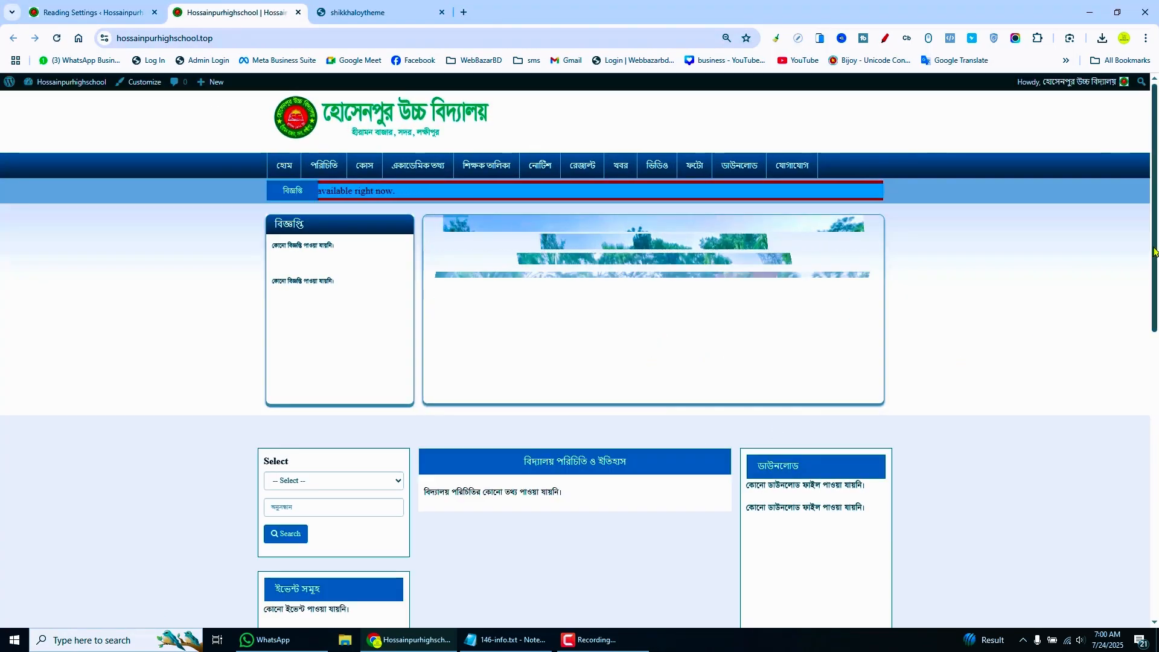
pyautogui.moveTo(1156, 243)
pyautogui.mouseDown()
pyautogui.moveTo(1155, 543)
pyautogui.moveTo(1156, 266)
pyautogui.mouseUp()
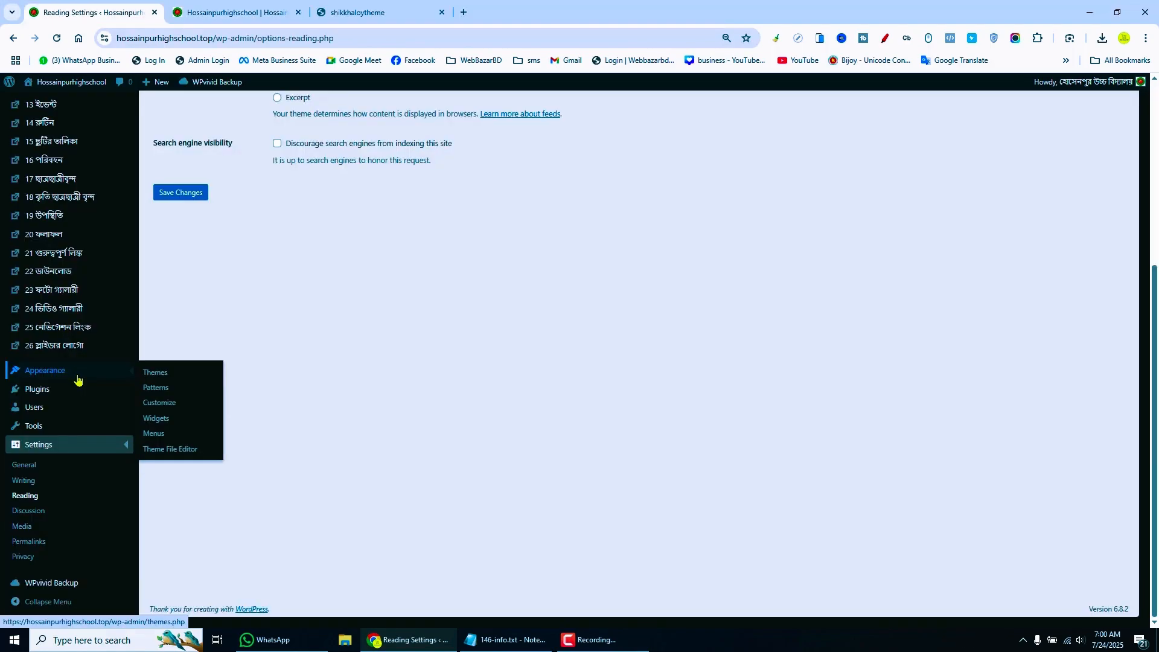
# Step: Start a new post in the 26 স্লাইডার লোগো section
pyautogui.moveTo(67, 354)
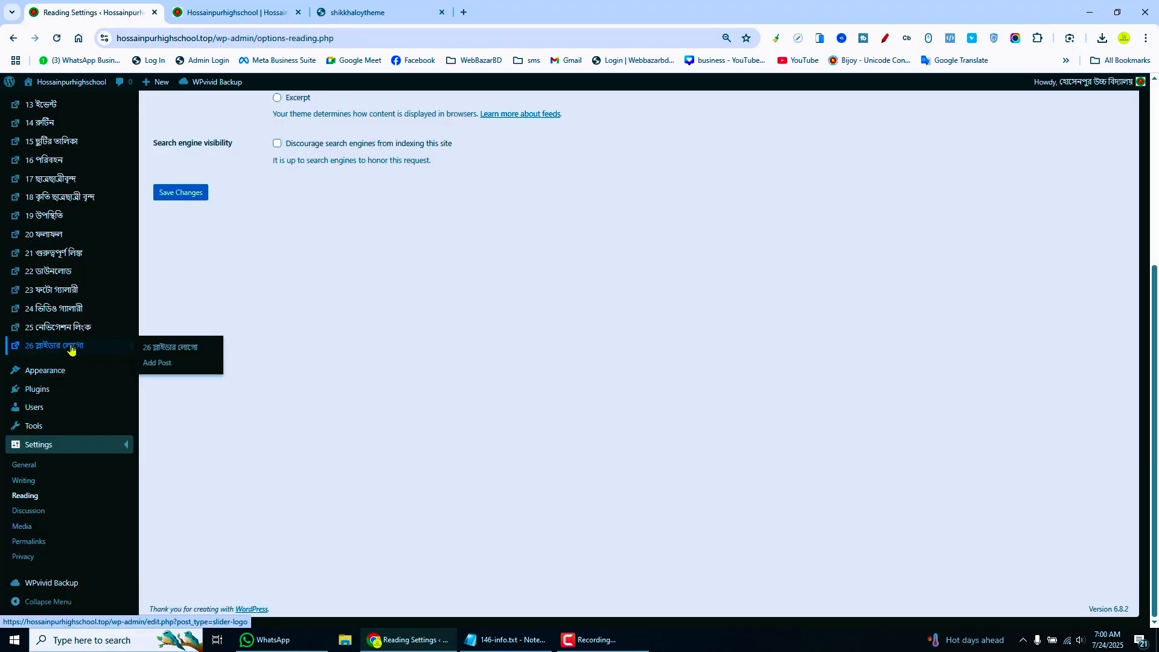
pyautogui.click(71, 348)
pyautogui.click(280, 122)
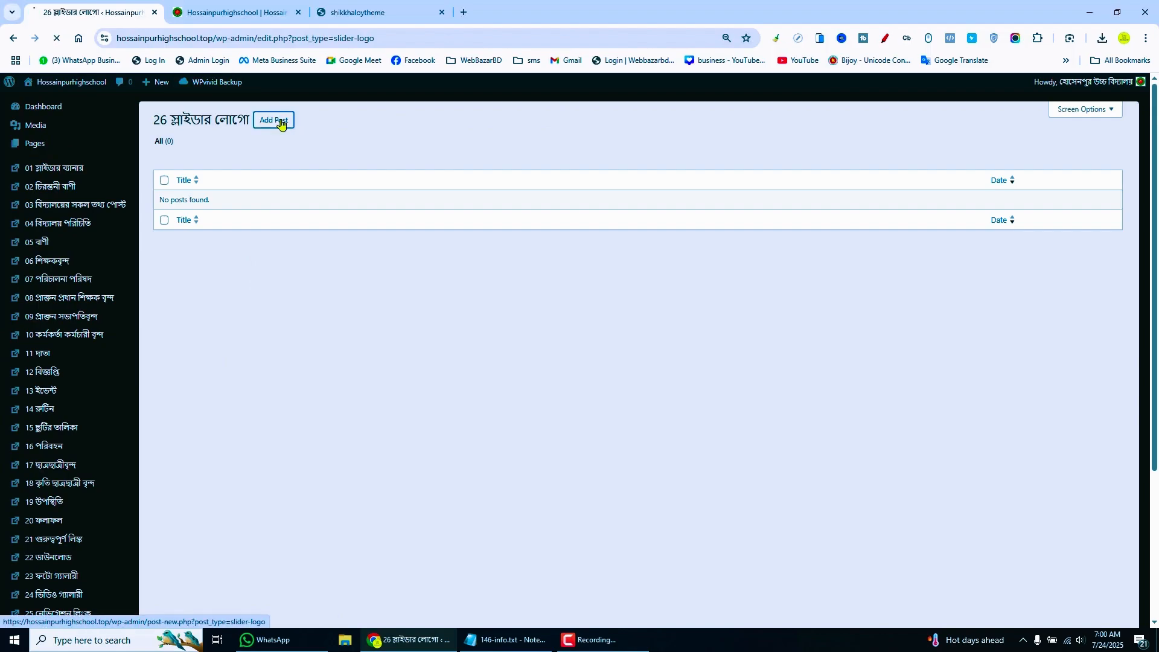
# Step: Copy the image address of the সেবাকুঞ্জ logo from the logo slider above the shikkhaloytheme demo site's footer
pyautogui.click(357, 12)
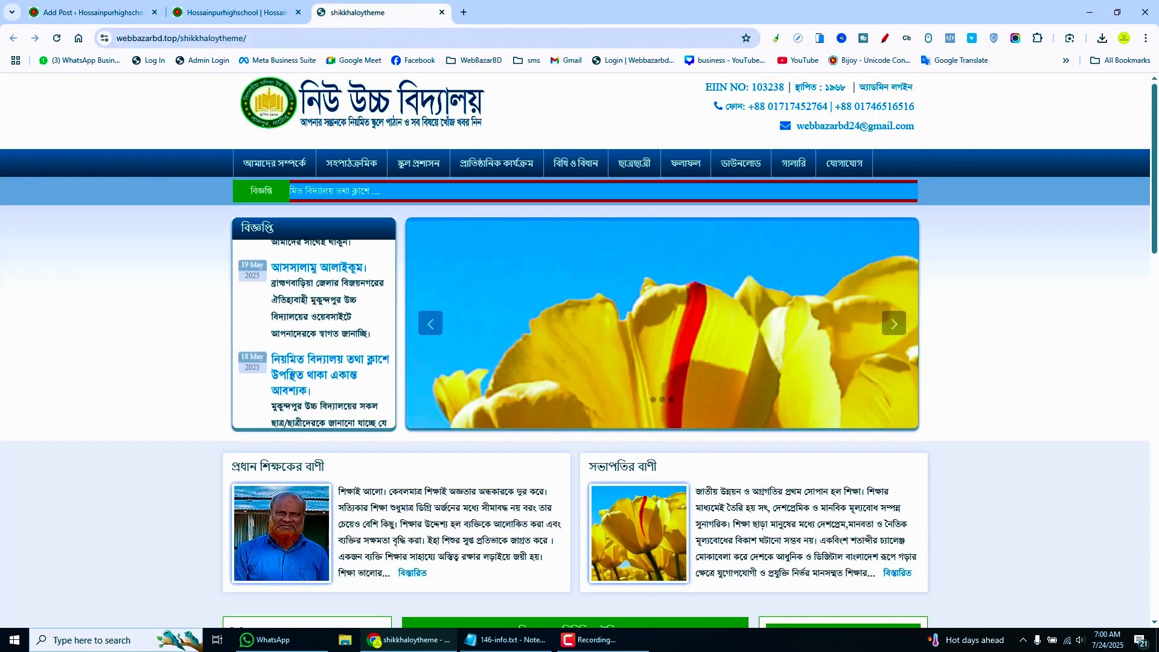
pyautogui.scroll(-15, 302, 312)
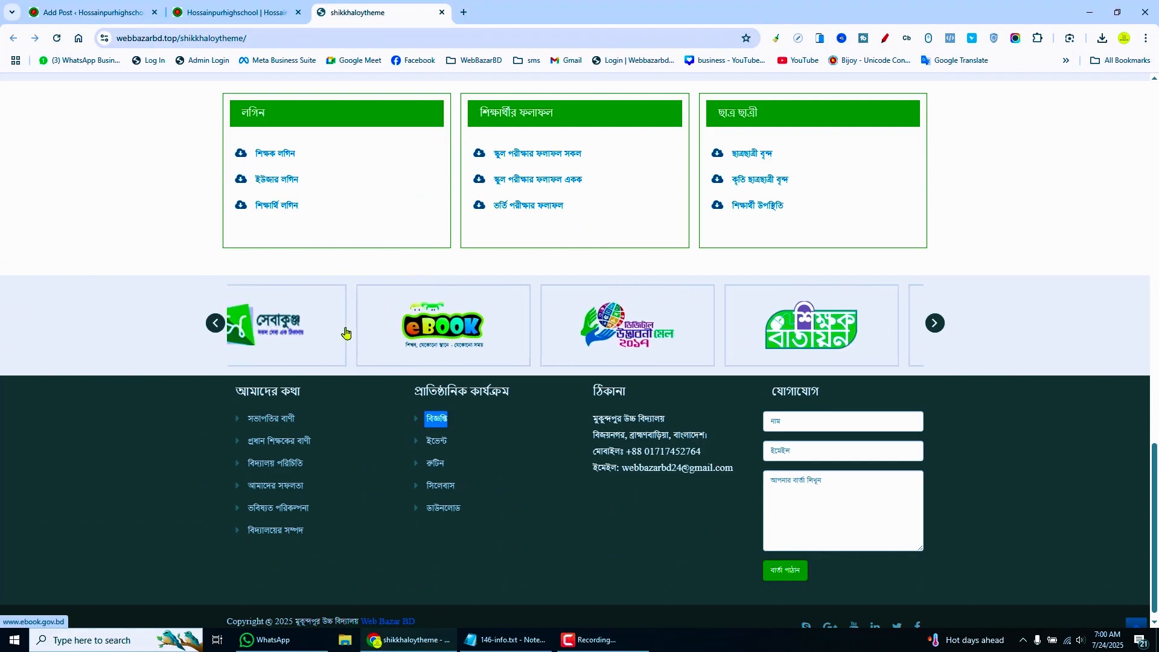
pyautogui.rightClick(310, 324)
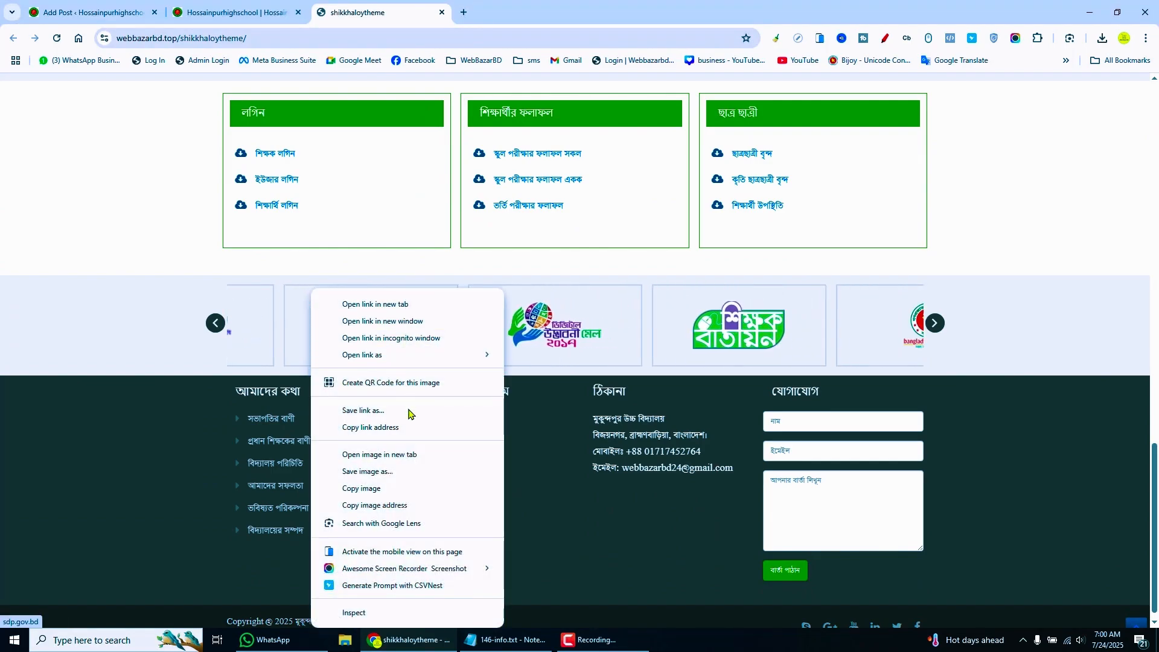
pyautogui.click(147, 363)
pyautogui.click(268, 39)
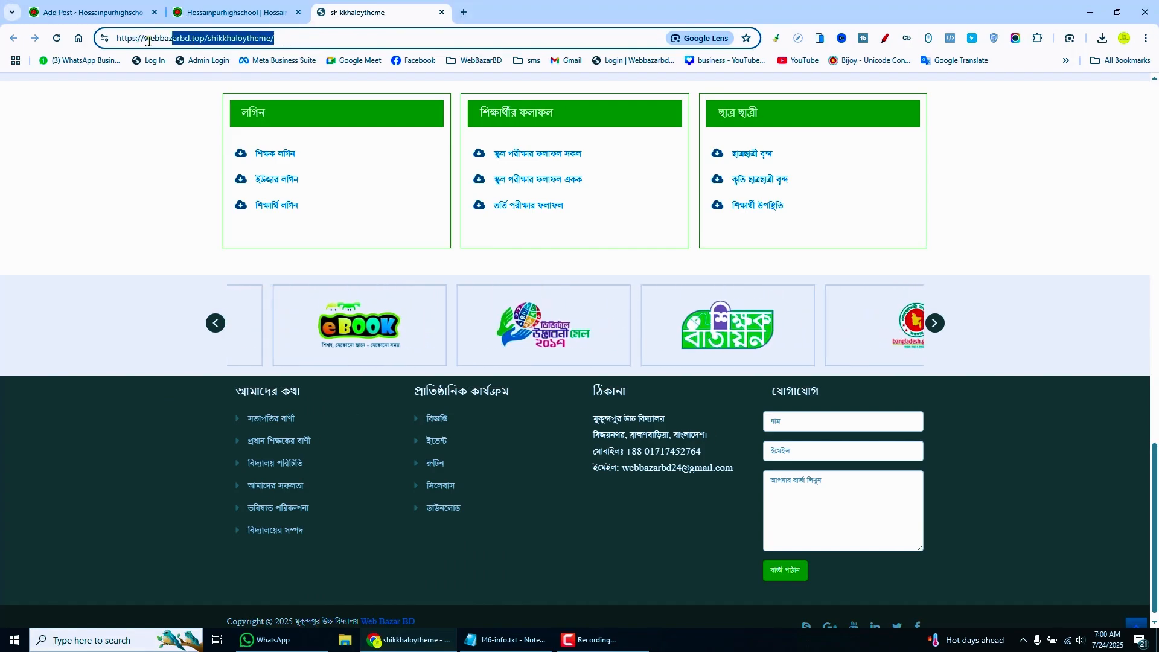
pyautogui.click(161, 455)
pyautogui.rightClick(324, 328)
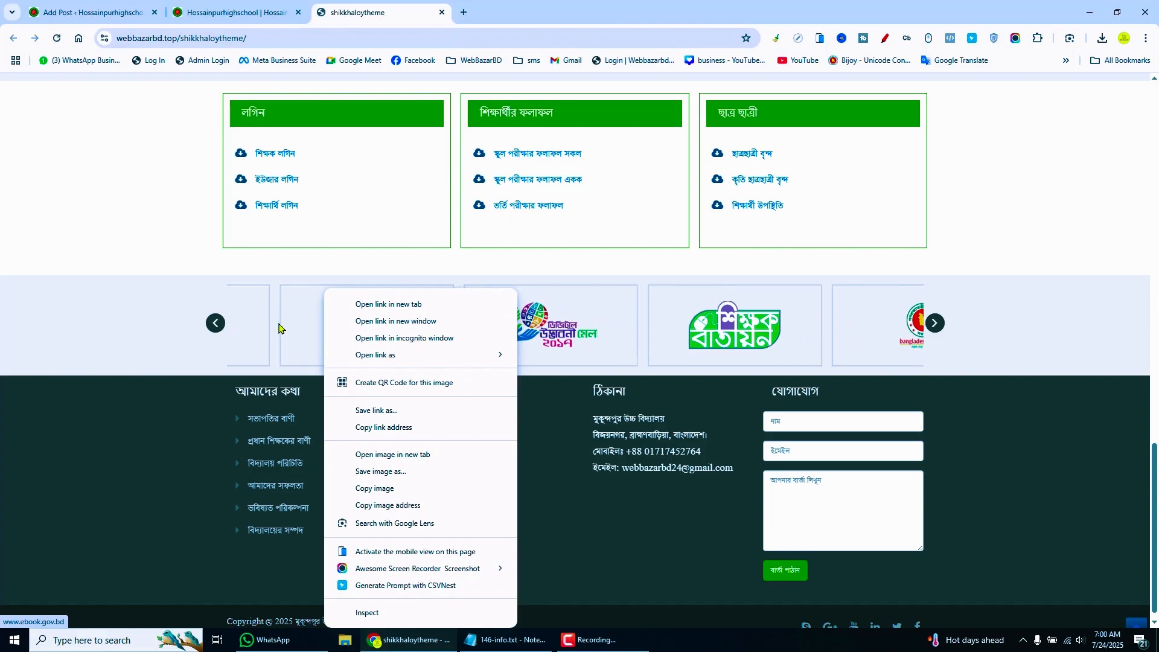
pyautogui.click(406, 506)
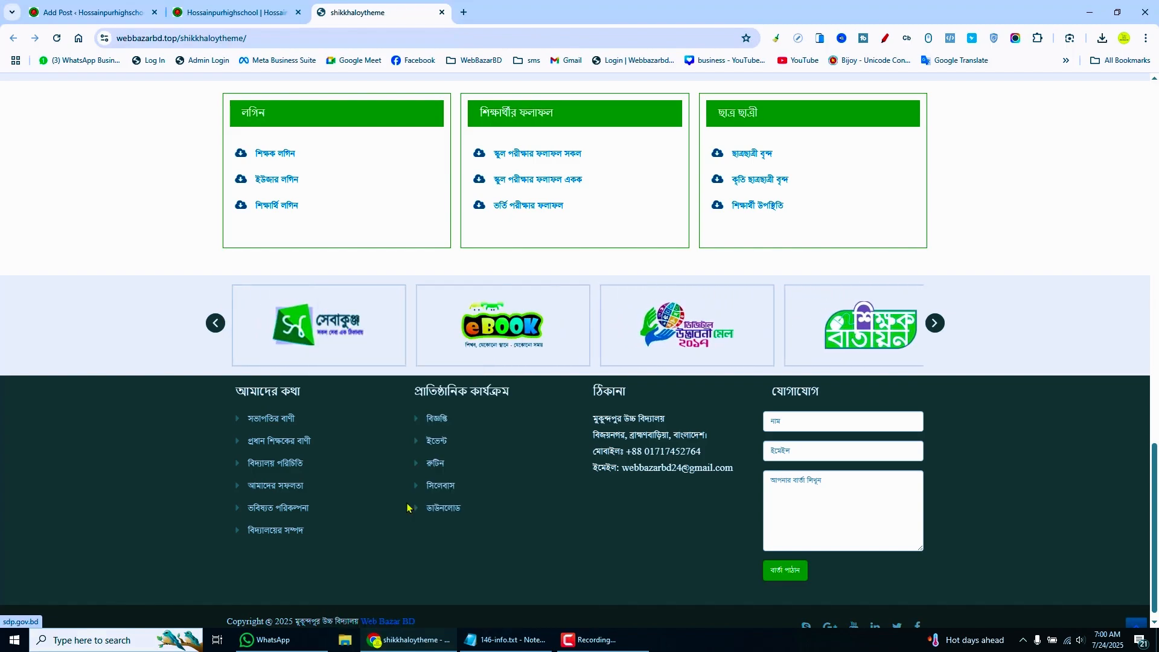
pyautogui.click(463, 12)
pyautogui.rightClick(494, 49)
pyautogui.click(522, 144)
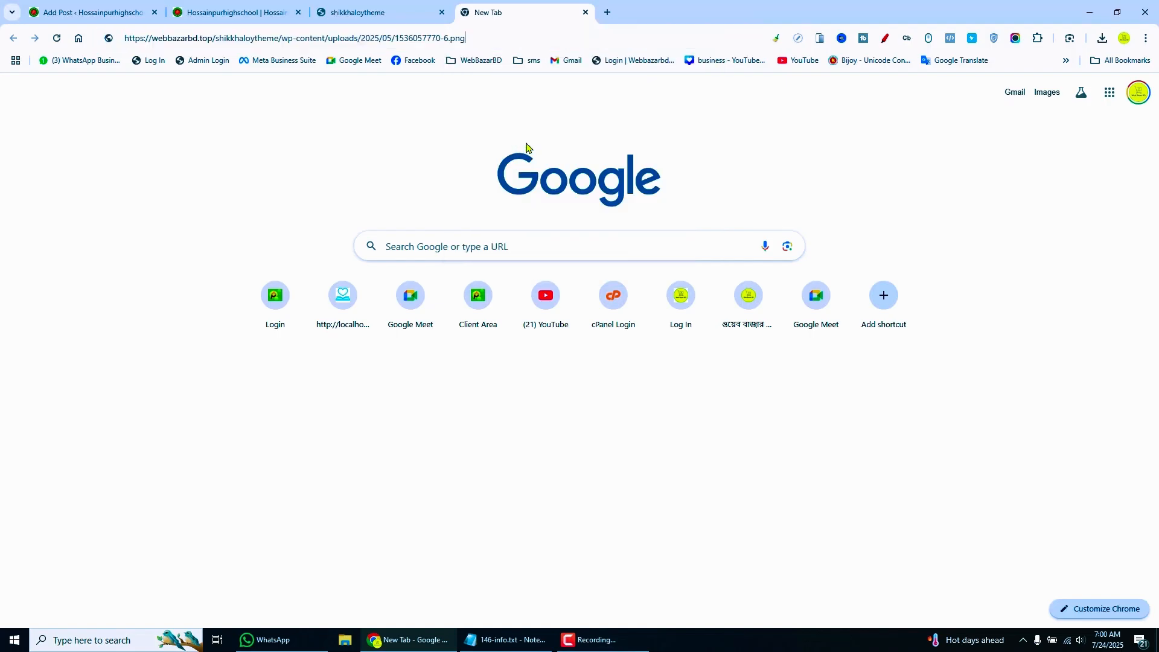
pyautogui.press('Return')
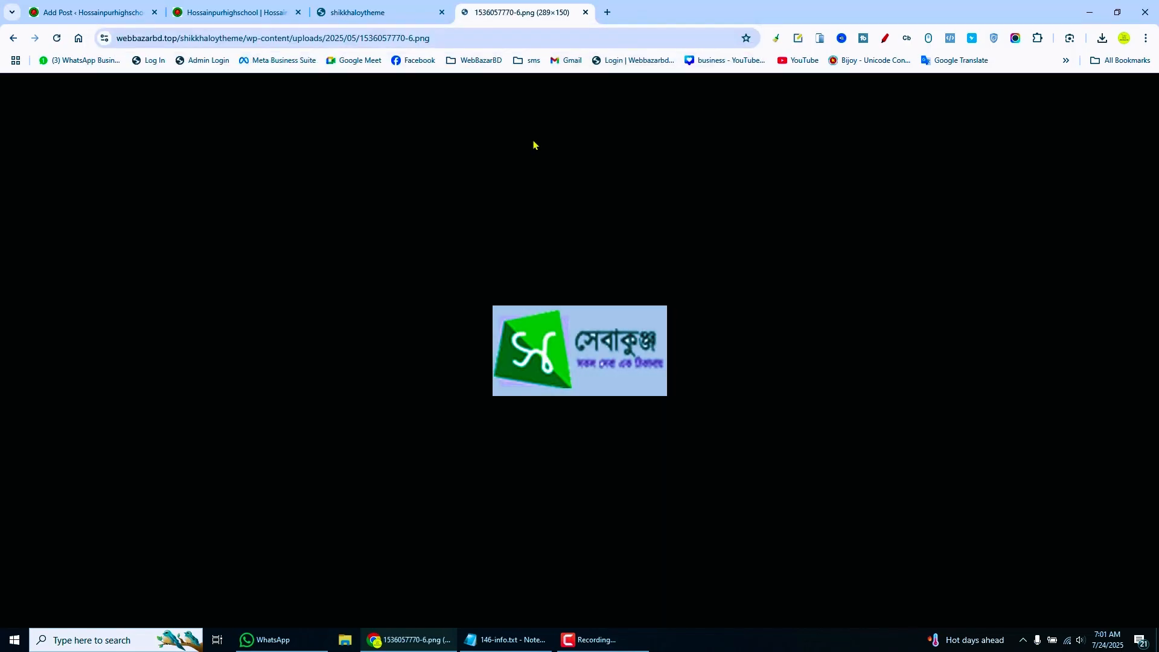
pyautogui.rightClick(574, 344)
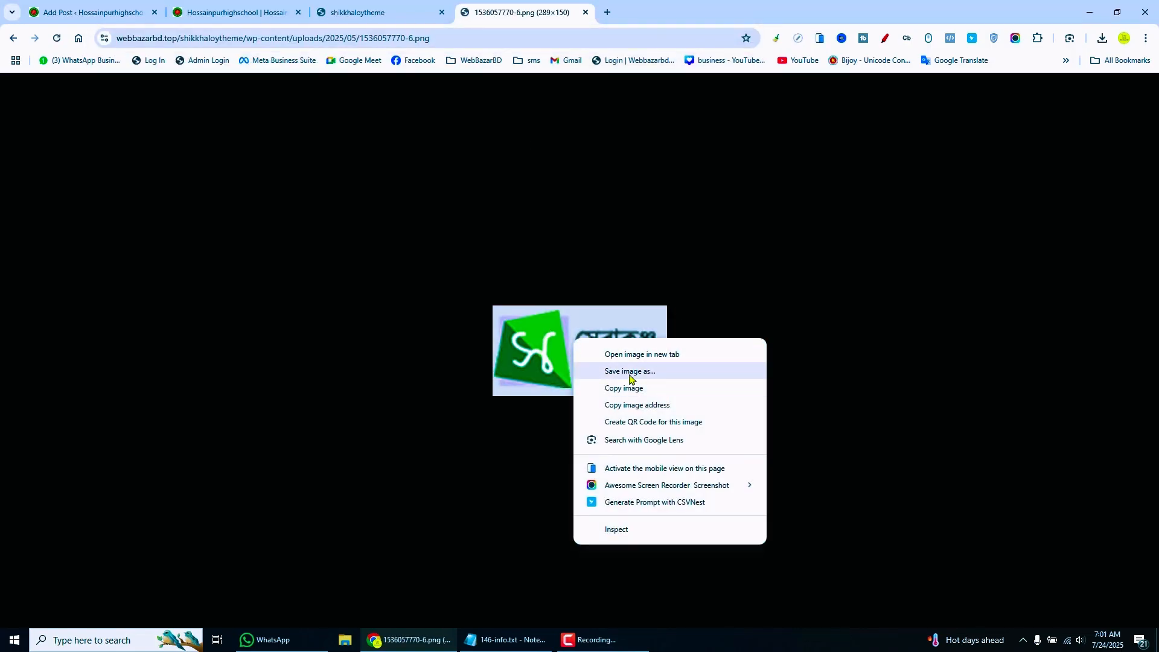
pyautogui.click(628, 370)
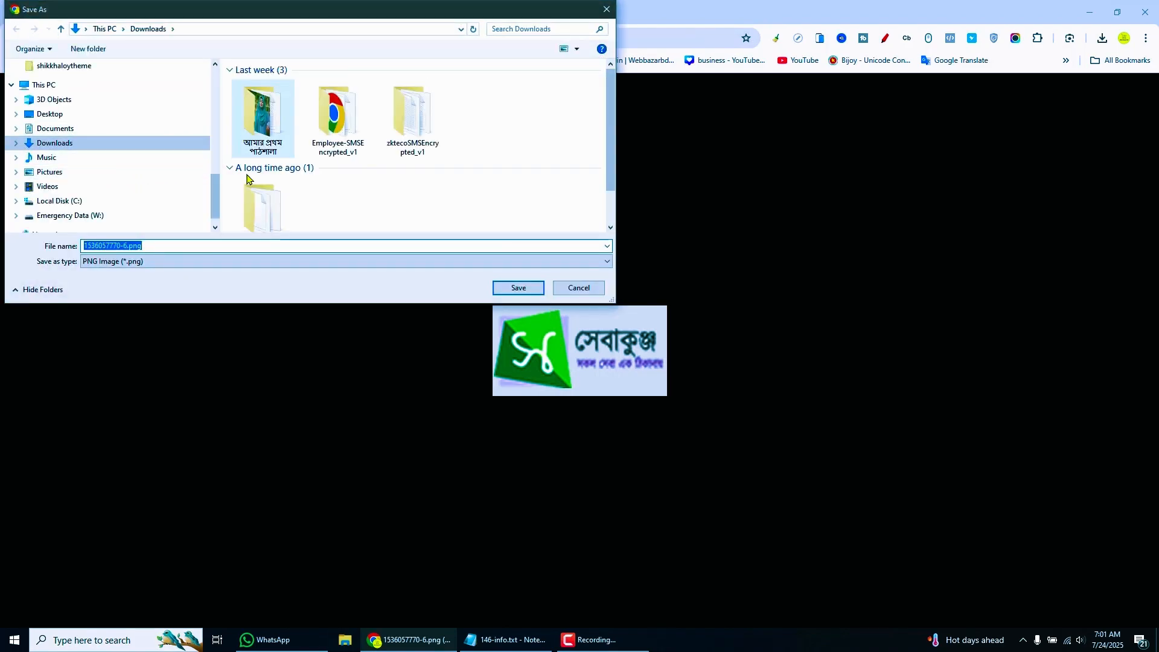
pyautogui.click(518, 292)
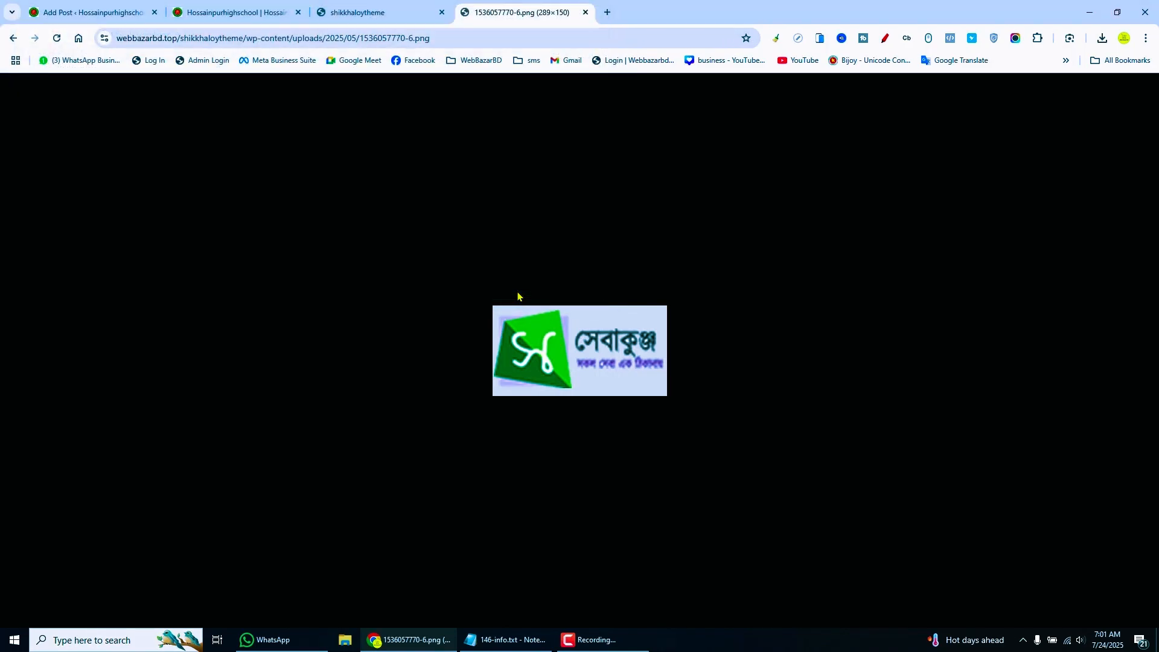
pyautogui.click(74, 7)
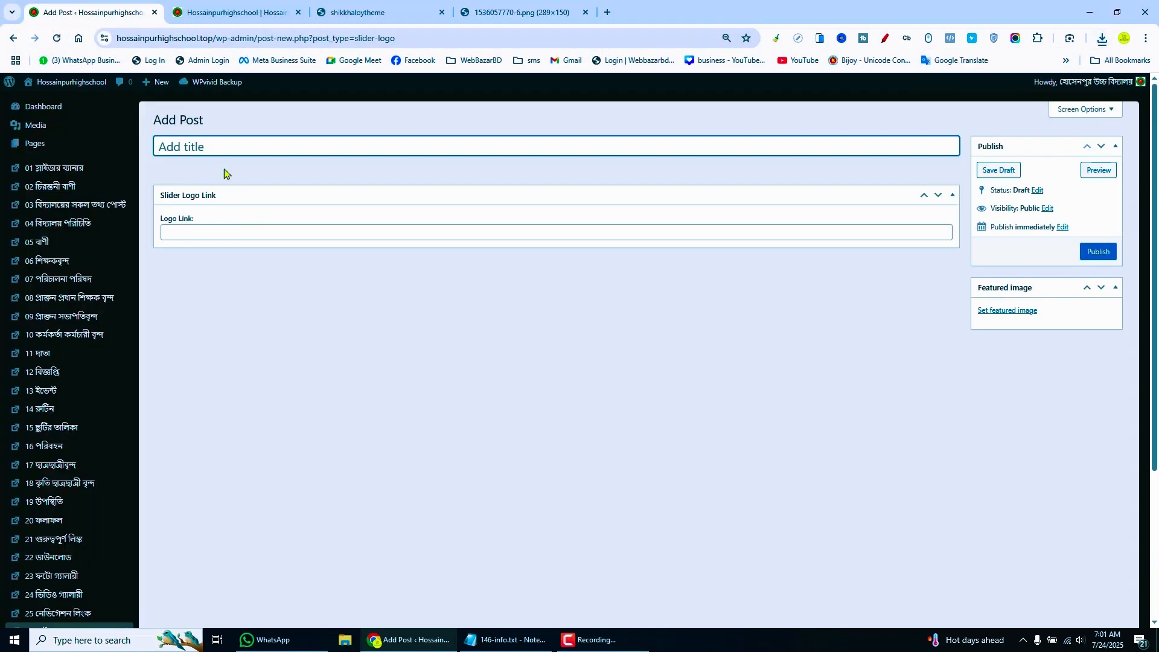
pyautogui.click(1020, 311)
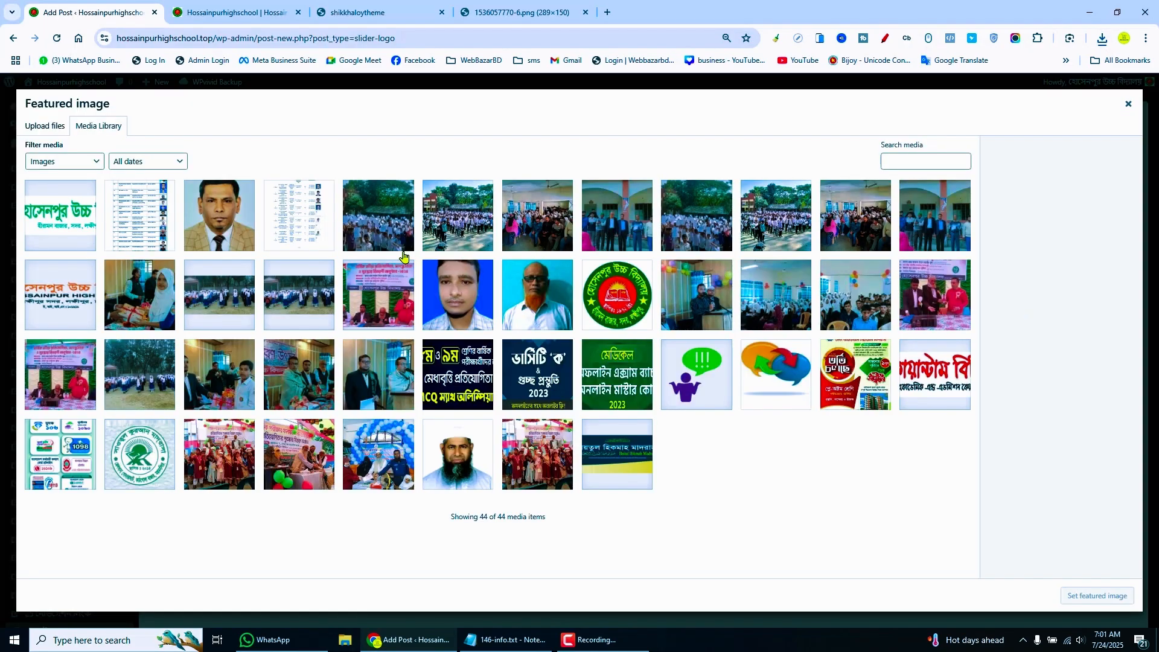
pyautogui.click(50, 125)
pyautogui.click(577, 329)
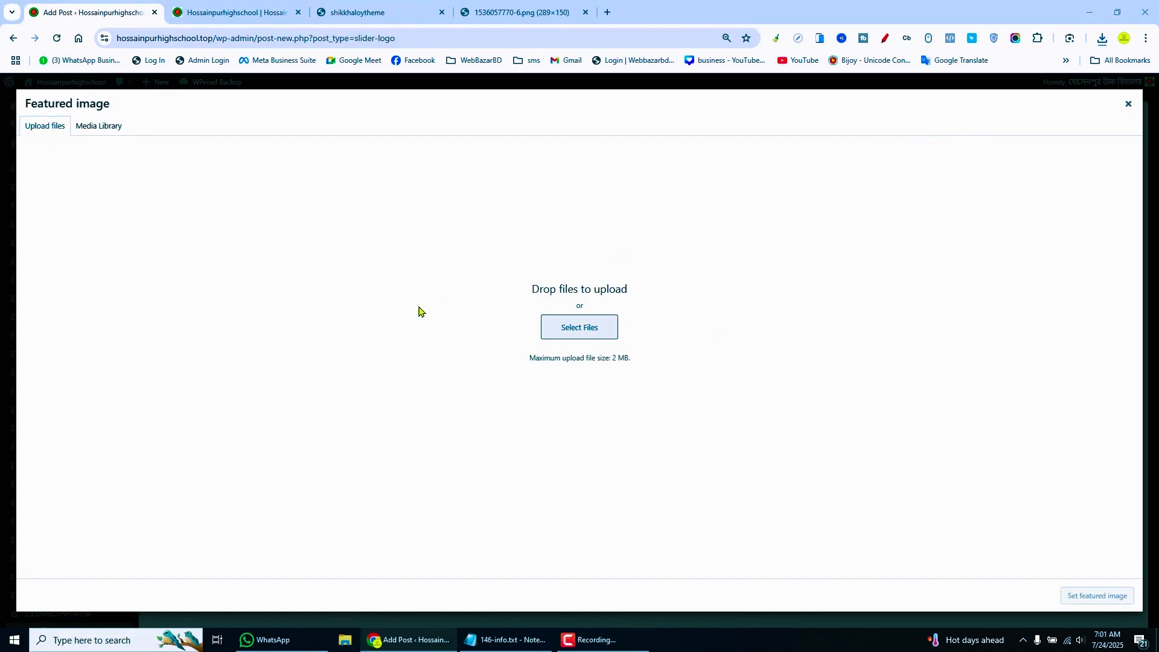
pyautogui.click(84, 173)
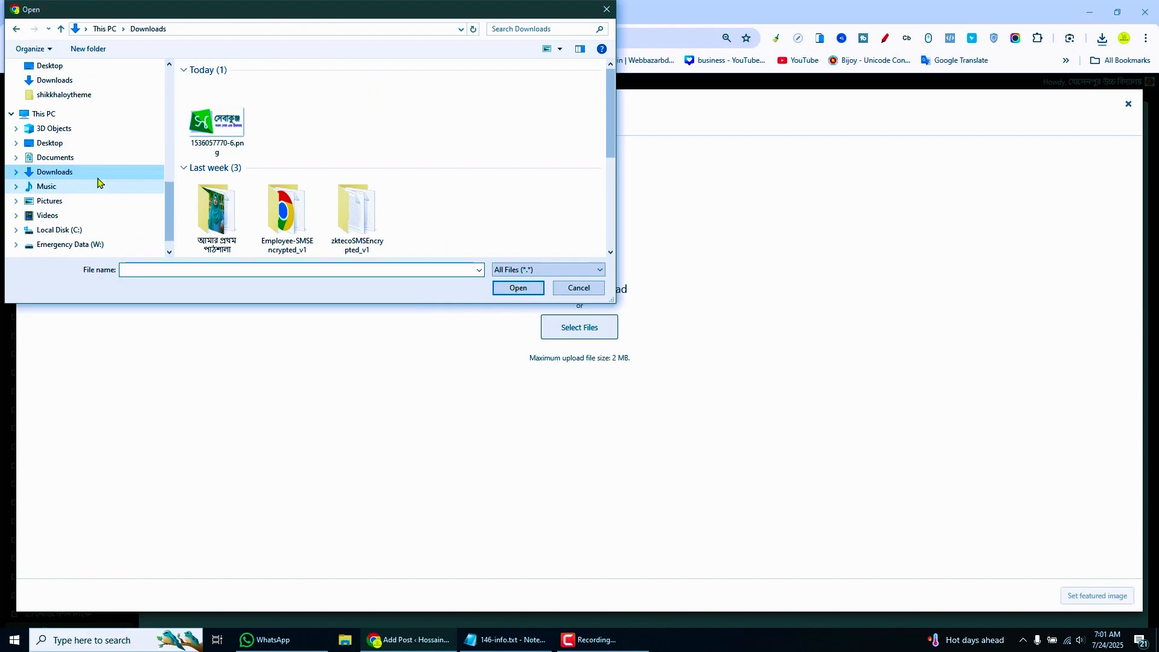
pyautogui.click(209, 126)
pyautogui.click(517, 289)
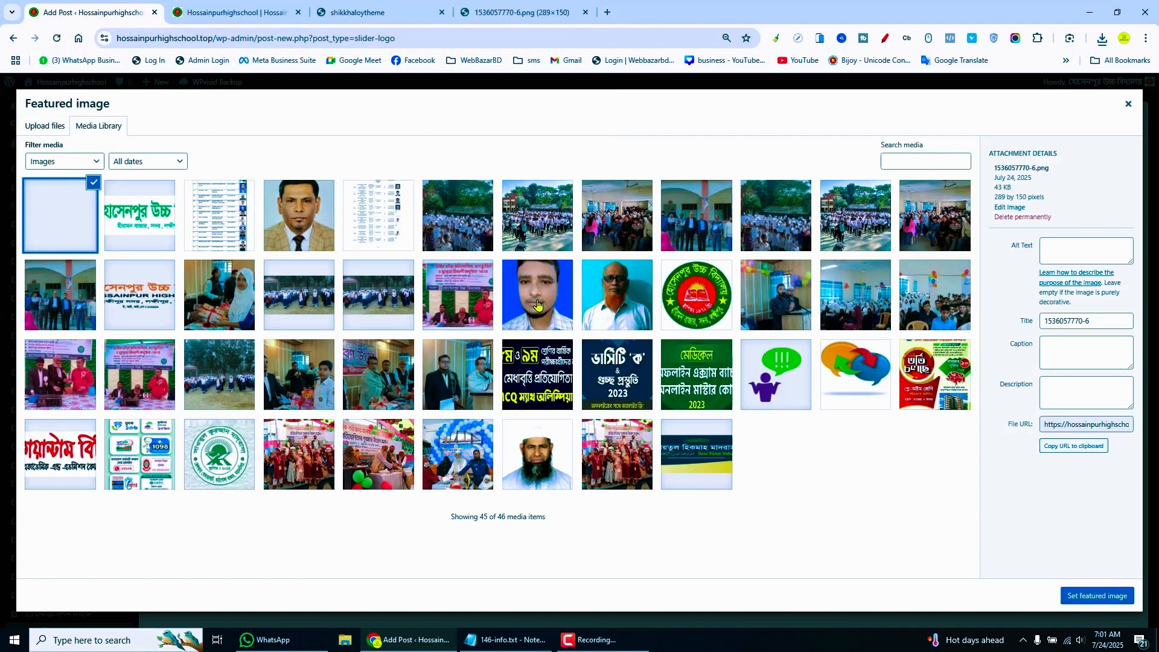
pyautogui.click(1108, 594)
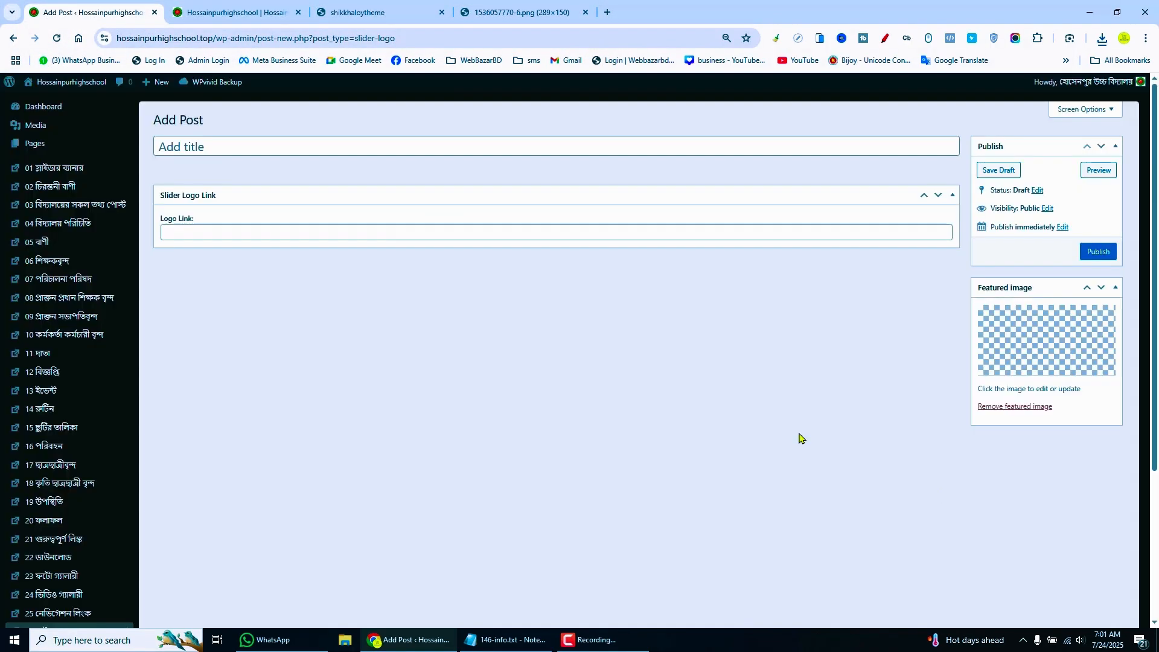
pyautogui.click(197, 147)
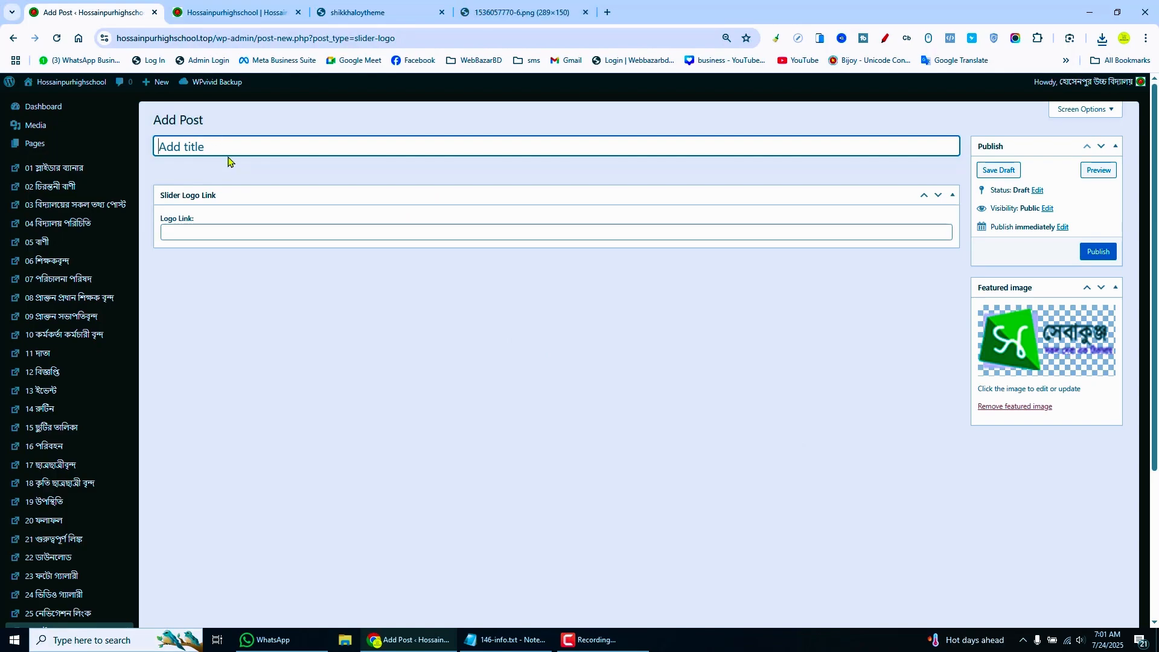
pyautogui.write('সেবা কুঞ্জ')
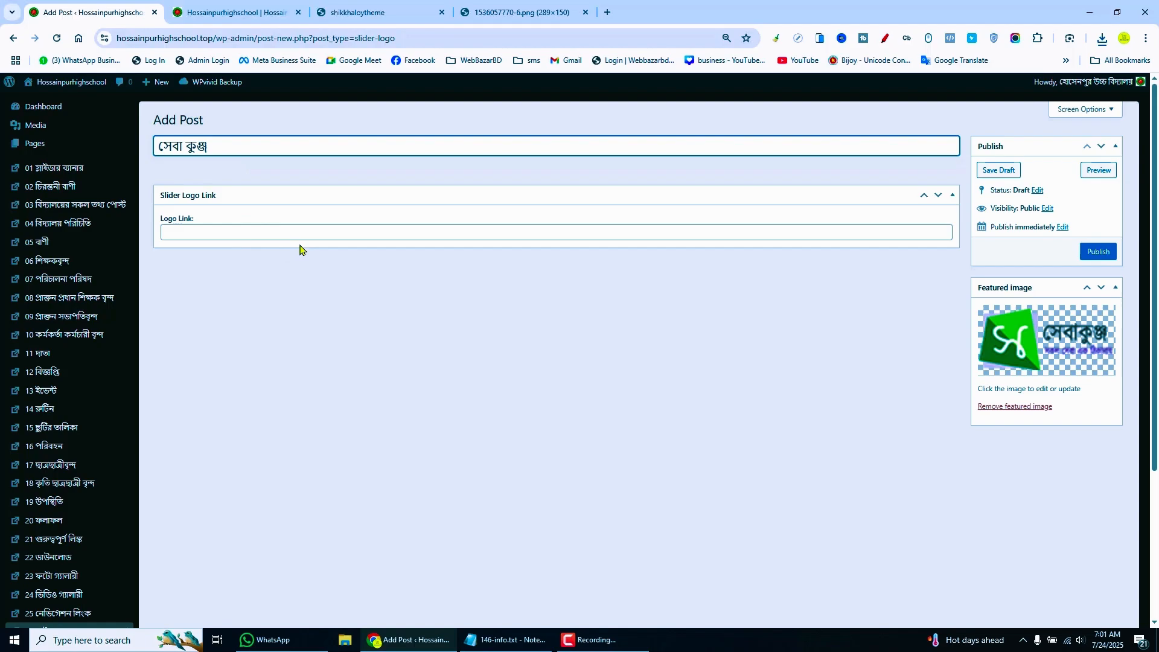
pyautogui.click(306, 233)
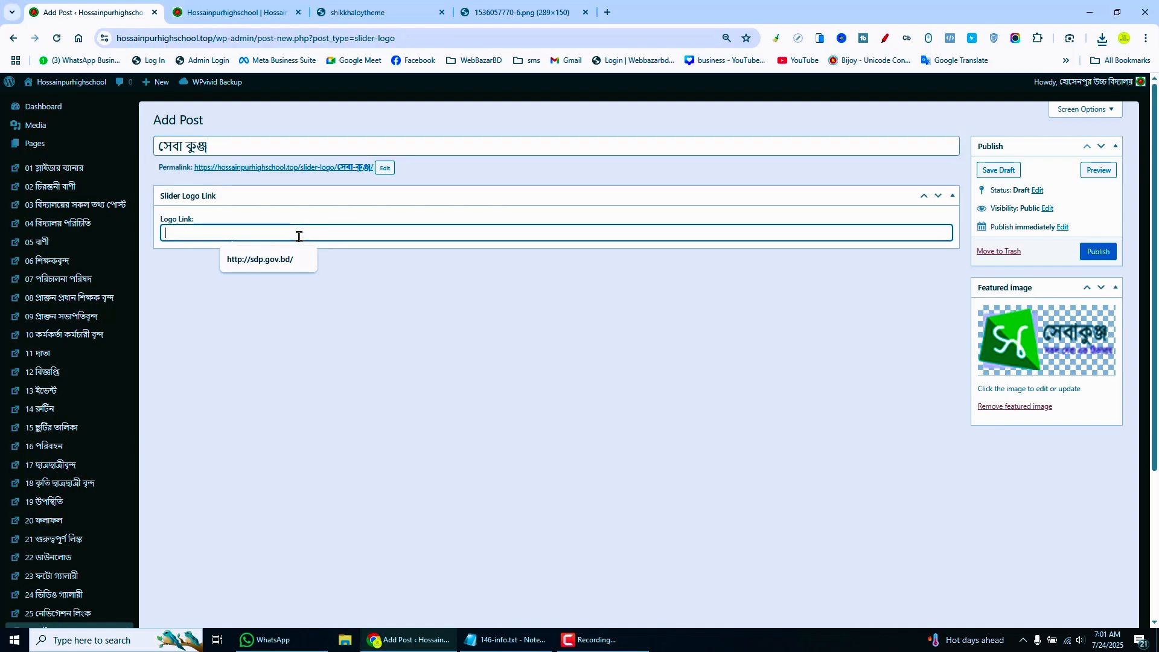
pyautogui.click(283, 260)
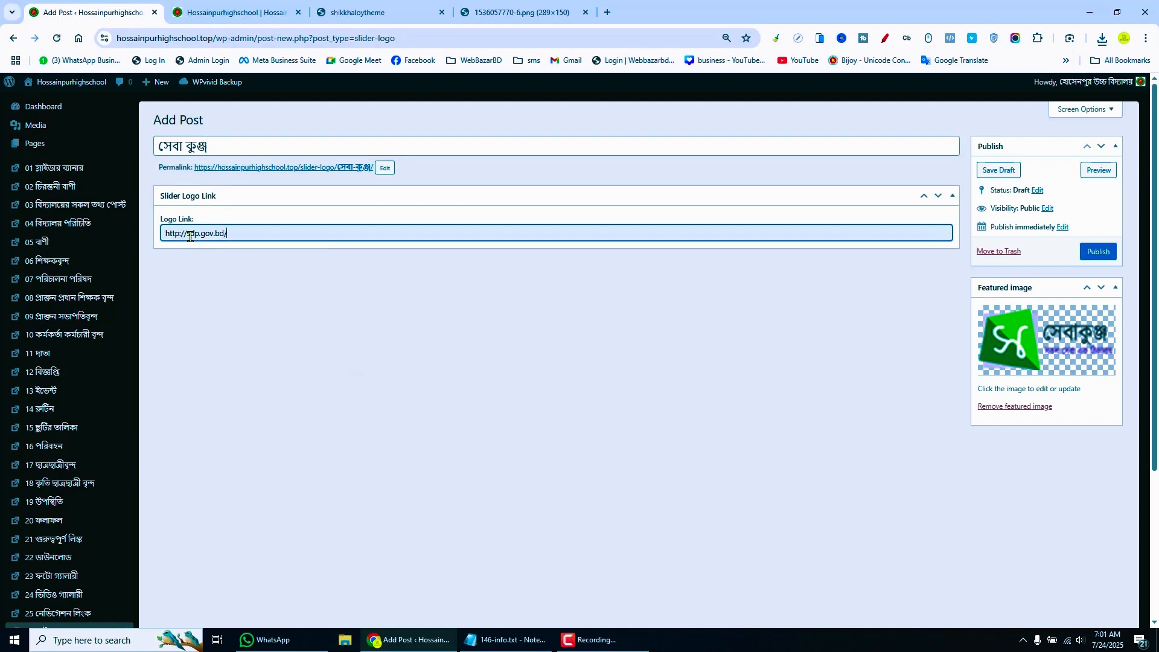
pyautogui.click(1092, 255)
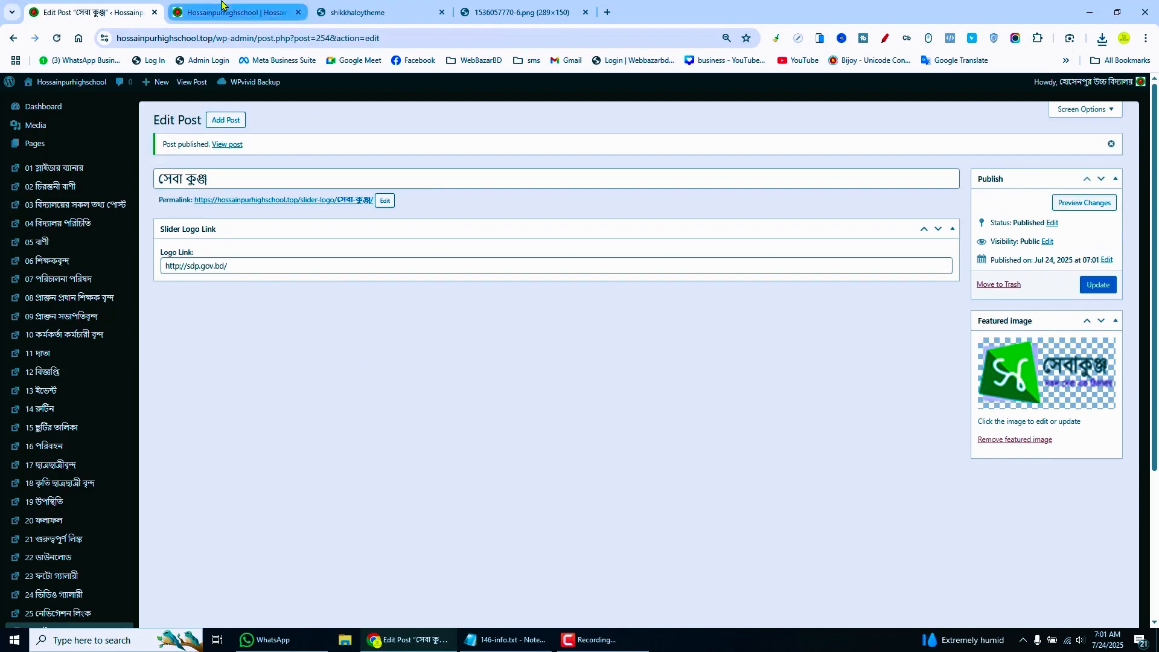
# Step: Reload the live site and compare the logo slider above its footer with the shikkhaloytheme demo's slider
pyautogui.click(222, 11)
pyautogui.click(57, 38)
pyautogui.scroll(-15, 588, 377)
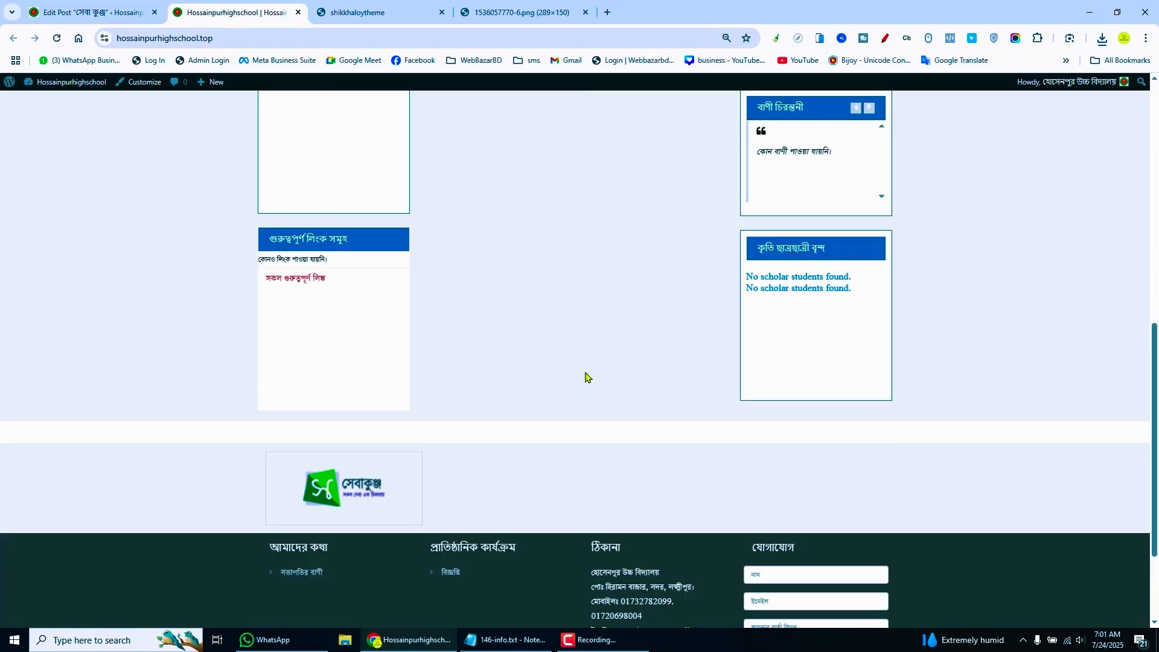
pyautogui.scroll(-3, 584, 377)
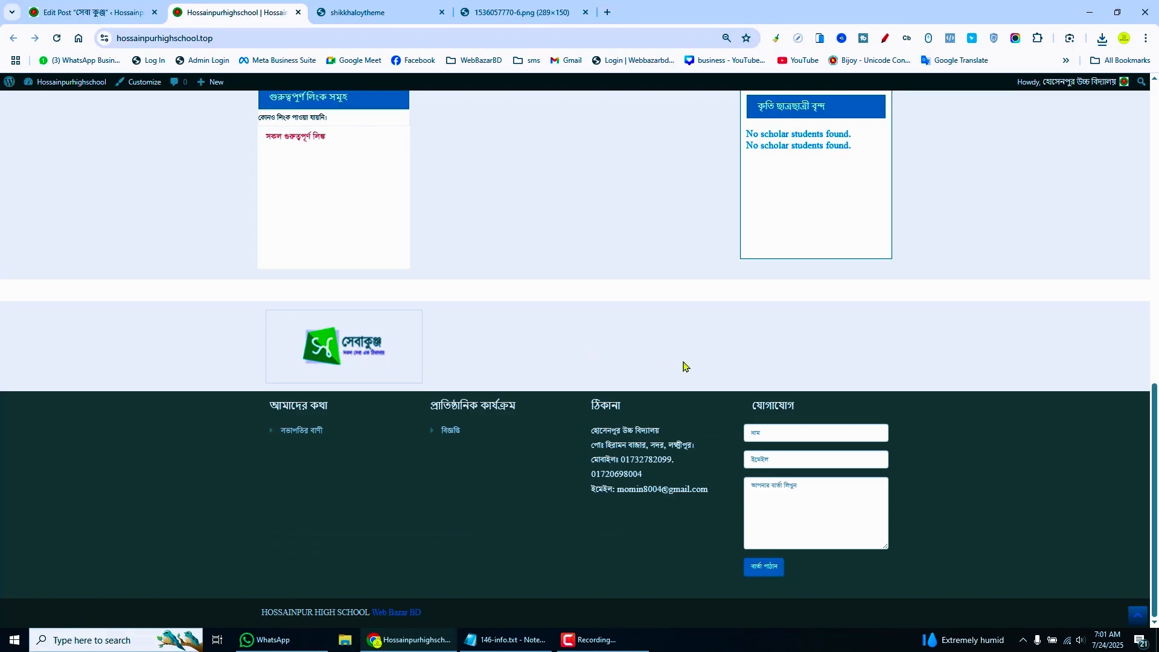
pyautogui.click(531, 11)
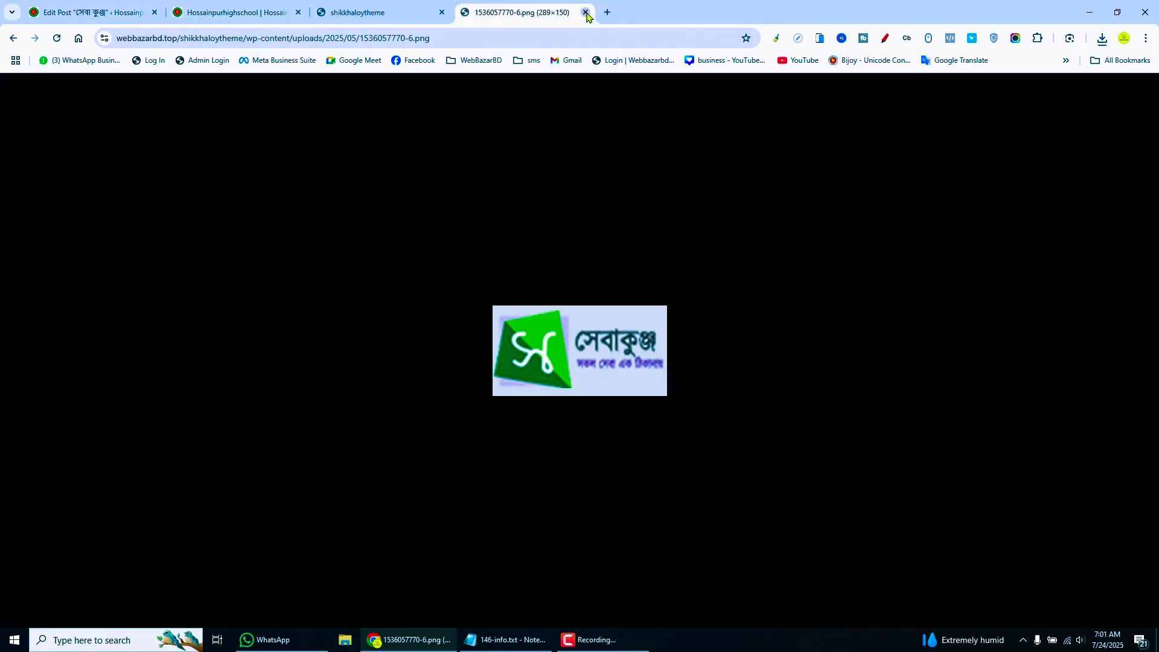
pyautogui.click(586, 13)
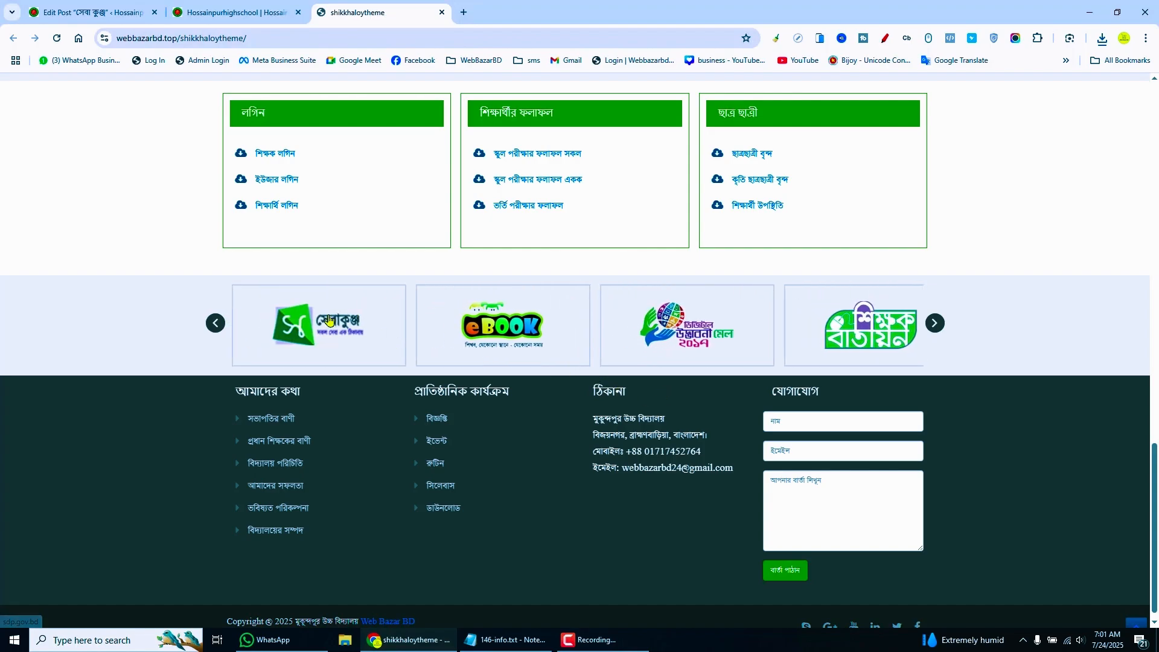
pyautogui.click(235, 6)
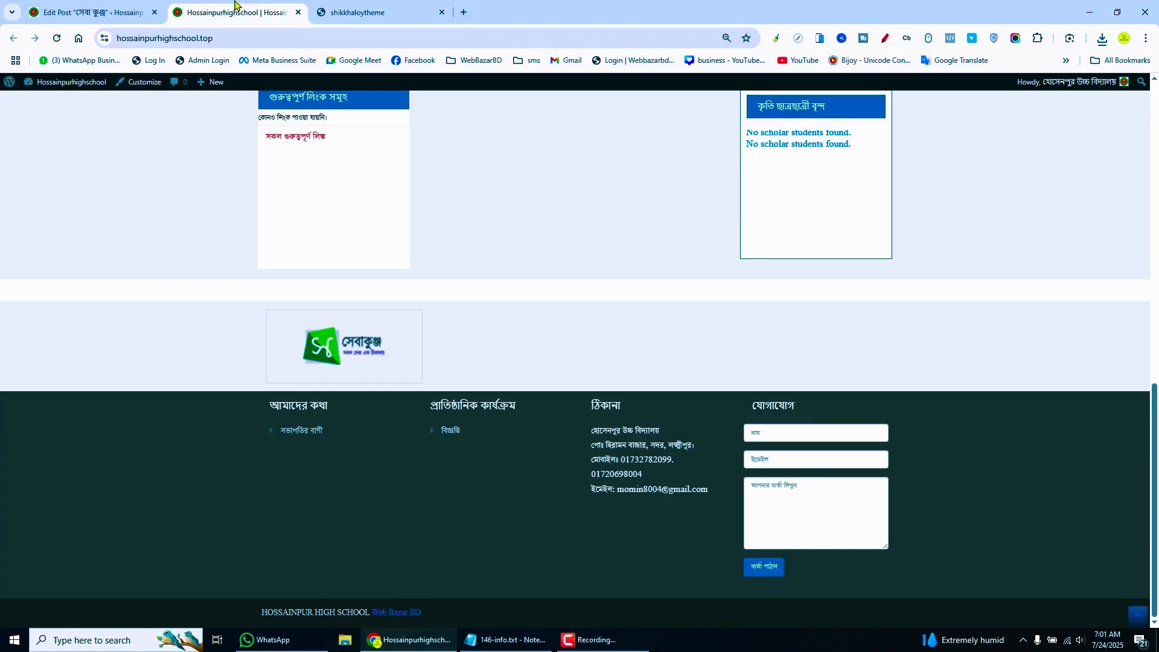
# Step: View the কোস and একাডেমিক তথ্য pages through the live site's main navigation
pyautogui.moveTo(1154, 496); pyautogui.dragTo(1156, 200)
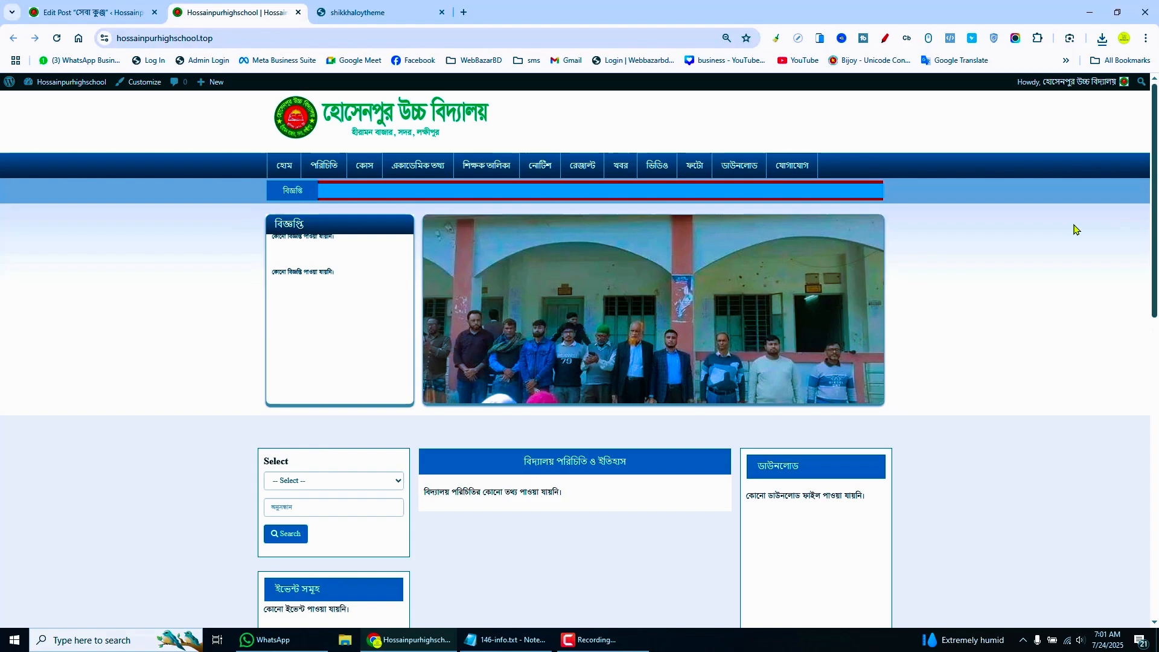
pyautogui.click(367, 167)
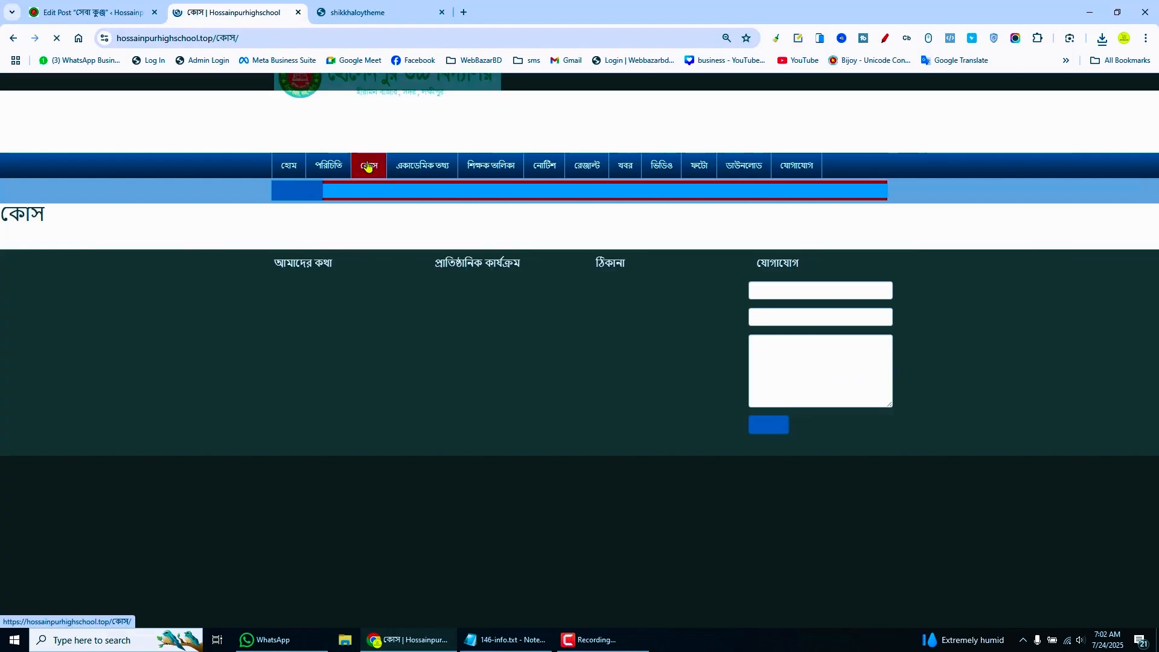
pyautogui.click(414, 172)
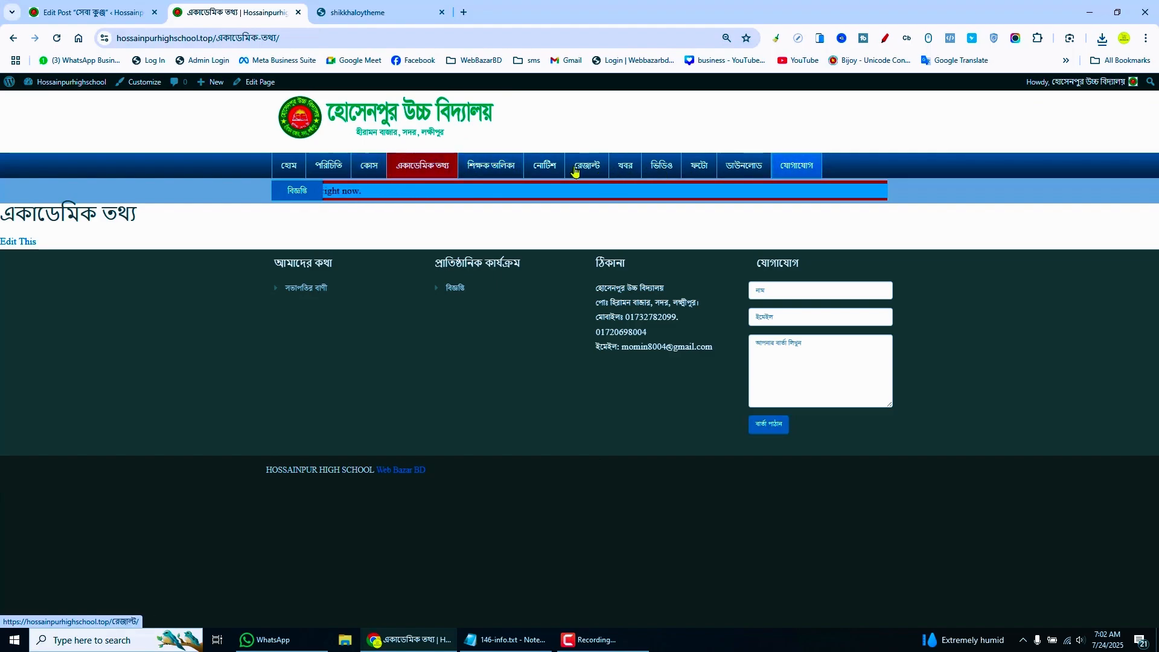
# Step: Examine the সহপাঠক্রমিক and আমাদের সম্পর্কে submenus in the shikkhaloytheme demo site's navigation
pyautogui.click(373, 13)
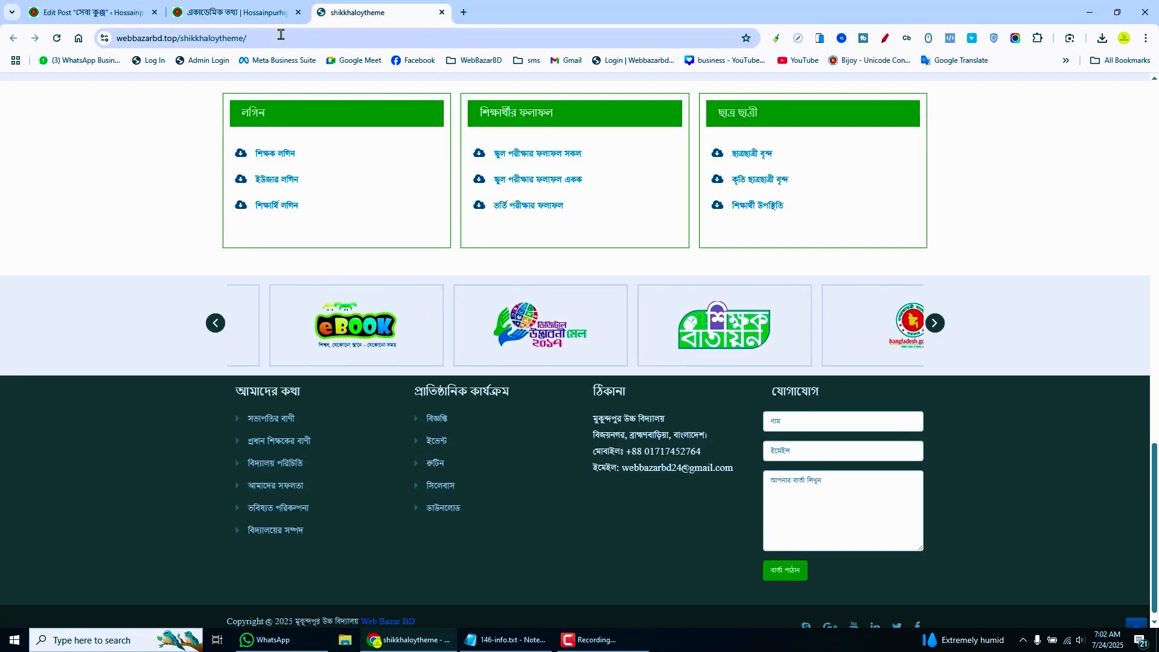
pyautogui.moveTo(248, 38); pyautogui.dragTo(116, 38)
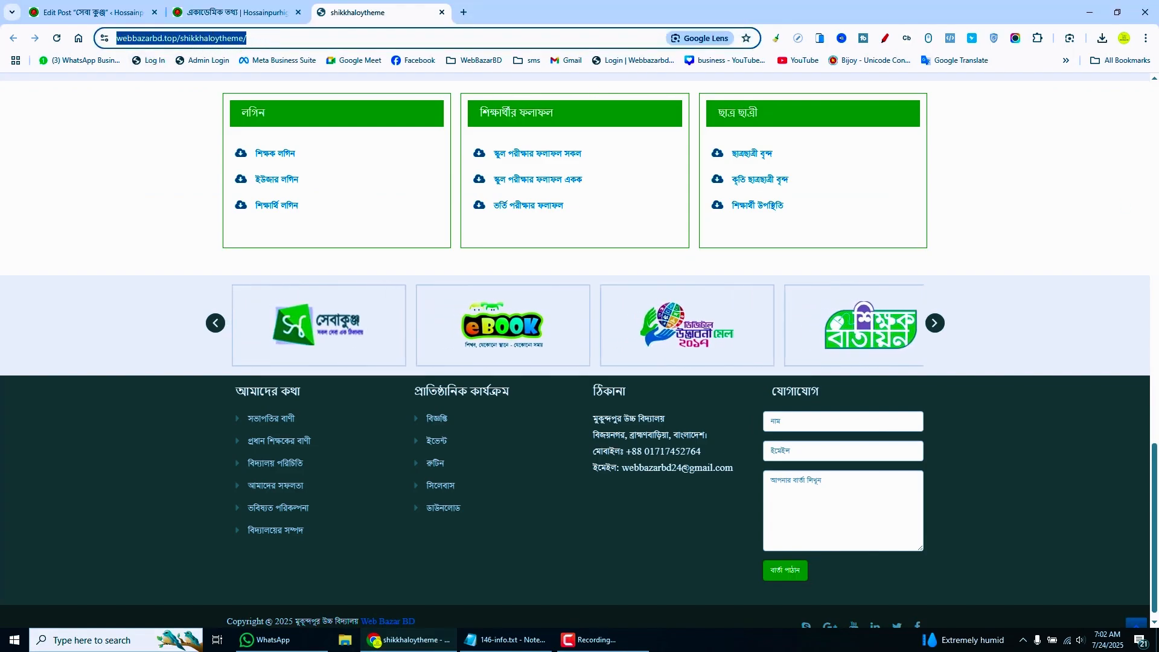
pyautogui.moveTo(1153, 474); pyautogui.dragTo(1155, 67)
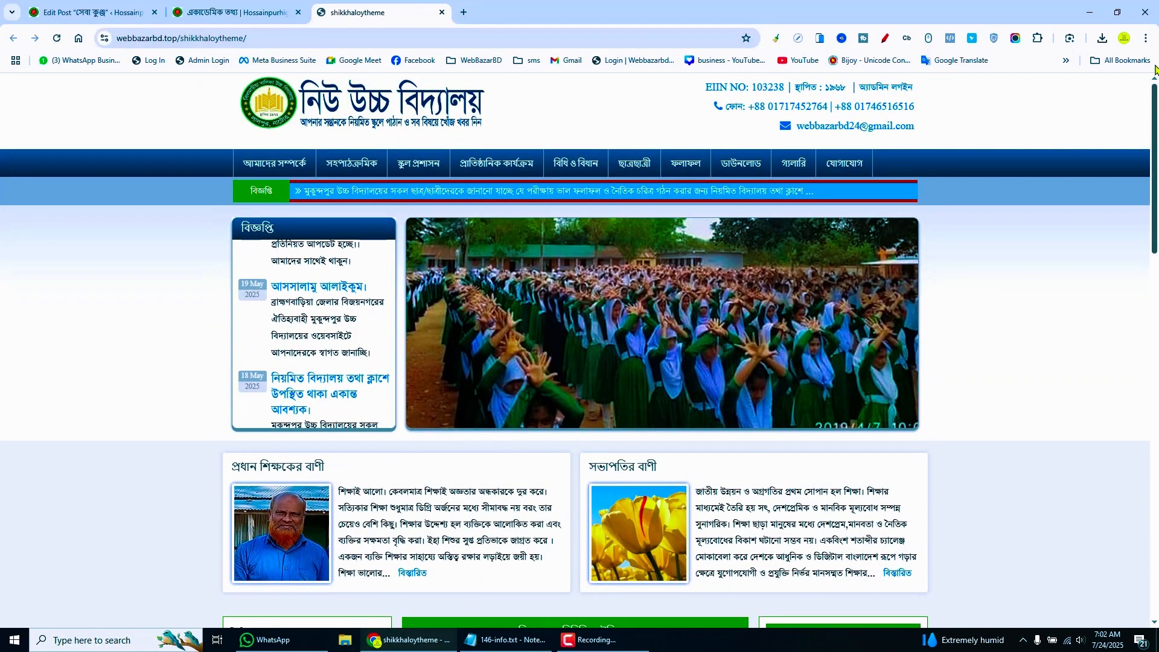
pyautogui.moveTo(345, 174)
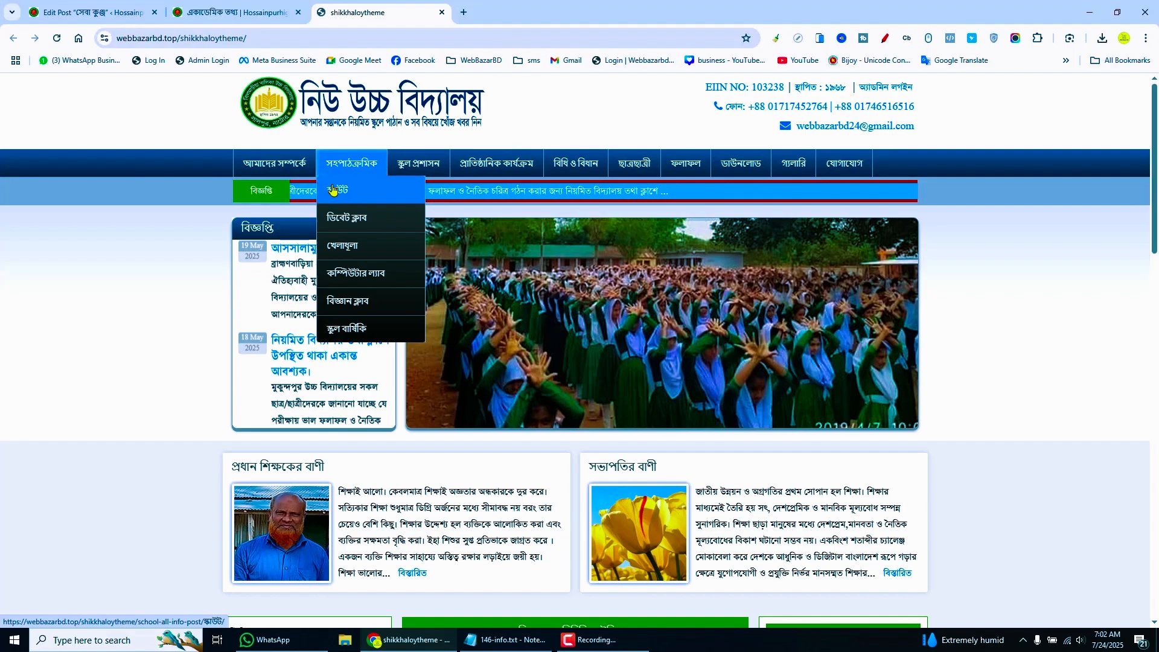
pyautogui.moveTo(292, 167)
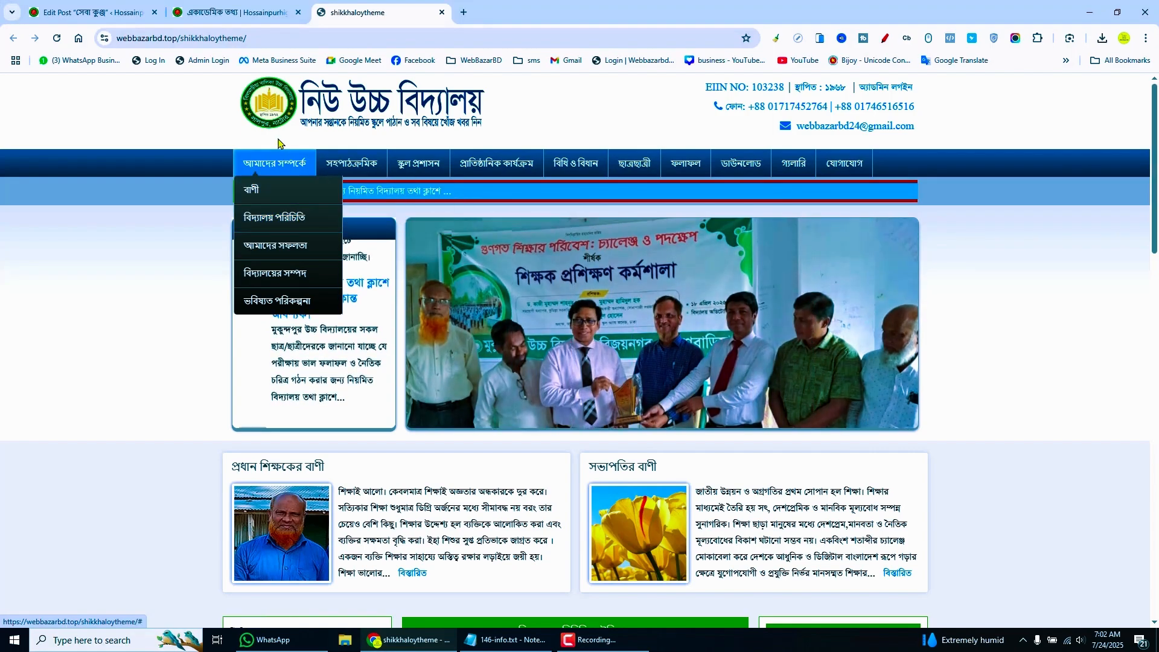
# Step: Delete the existing Primary Menu from the Hossainpurhighschool site's menu settings
pyautogui.click(237, 6)
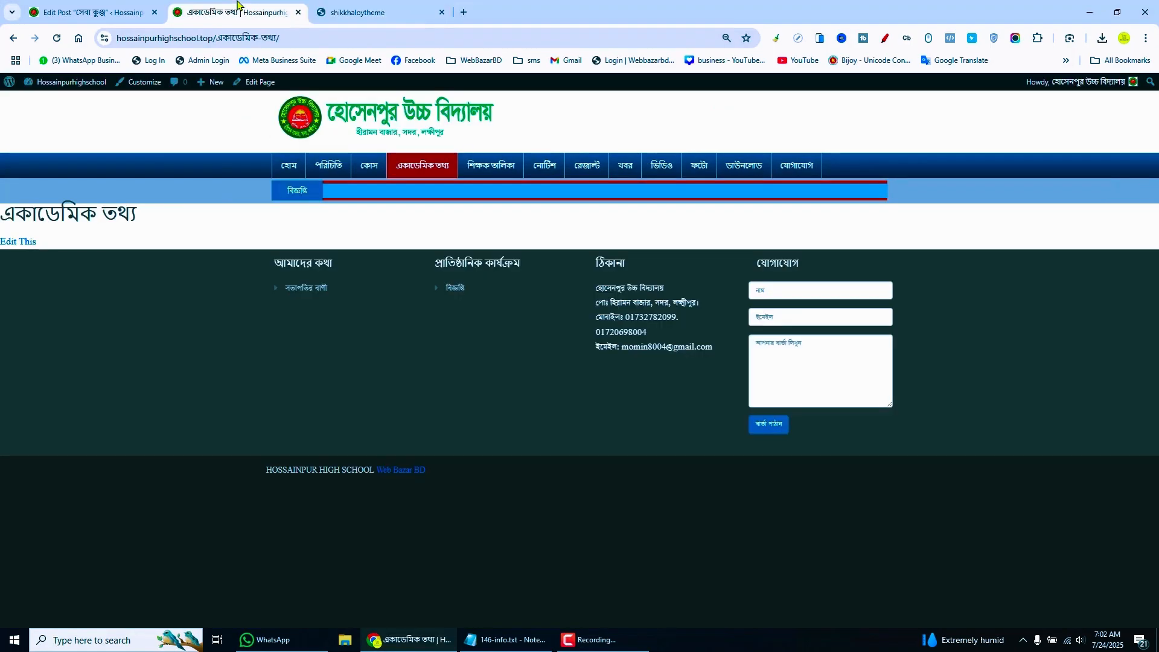
pyautogui.click(77, 10)
pyautogui.scroll(-5, 109, 510)
pyautogui.moveTo(58, 490)
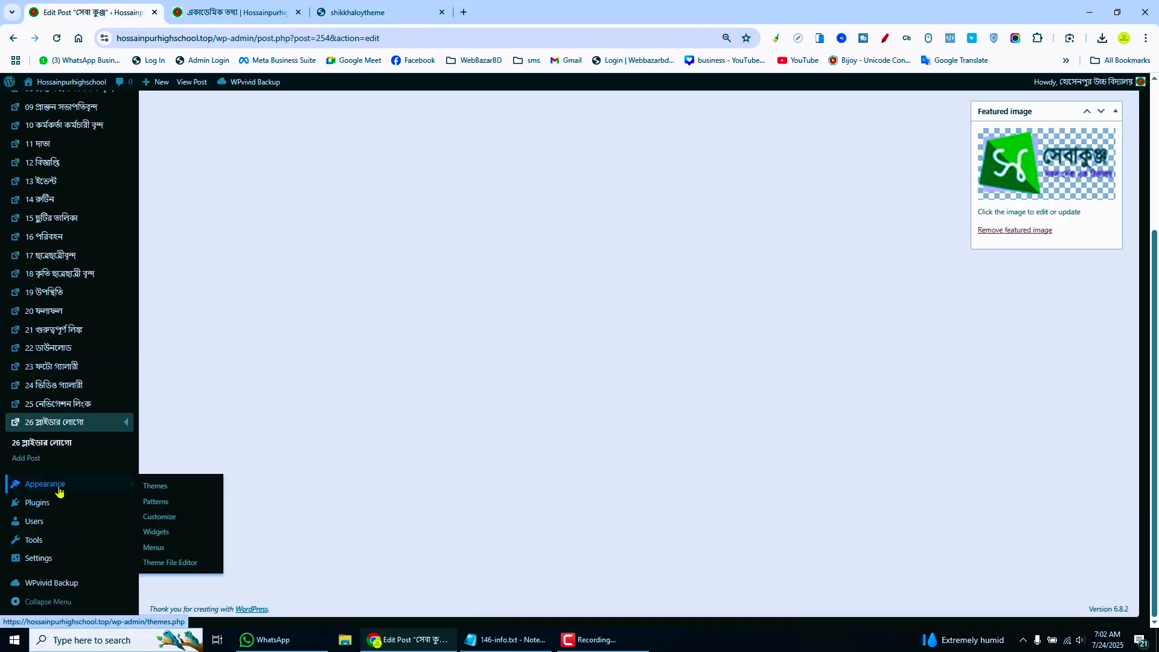
pyautogui.click(184, 488)
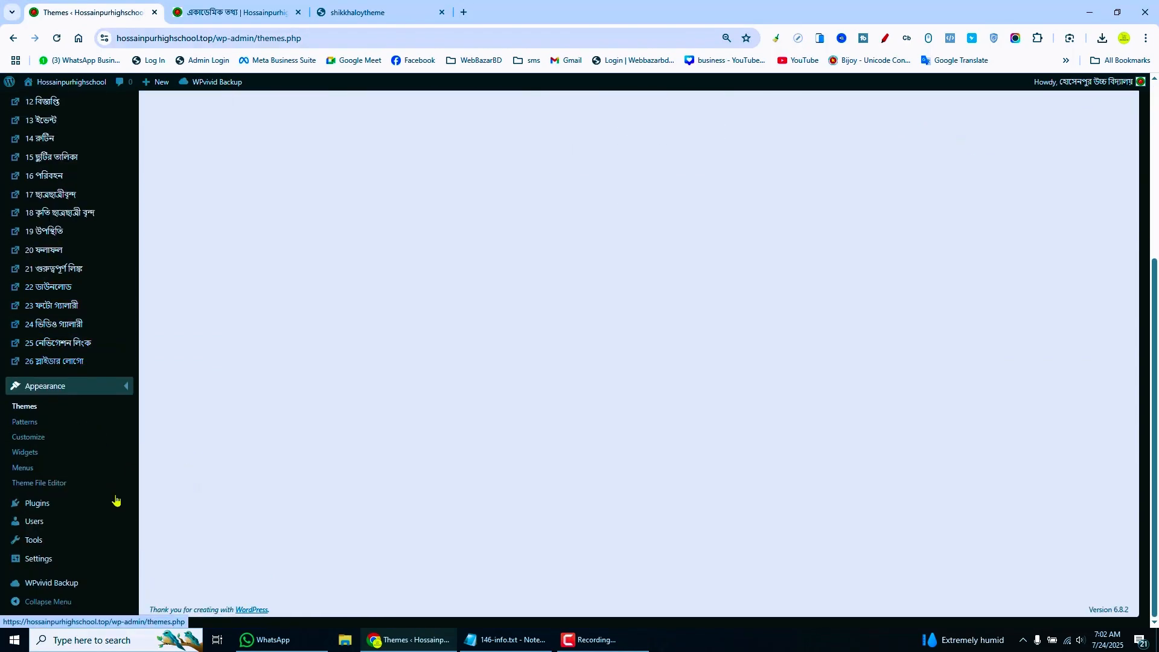
pyautogui.click(25, 469)
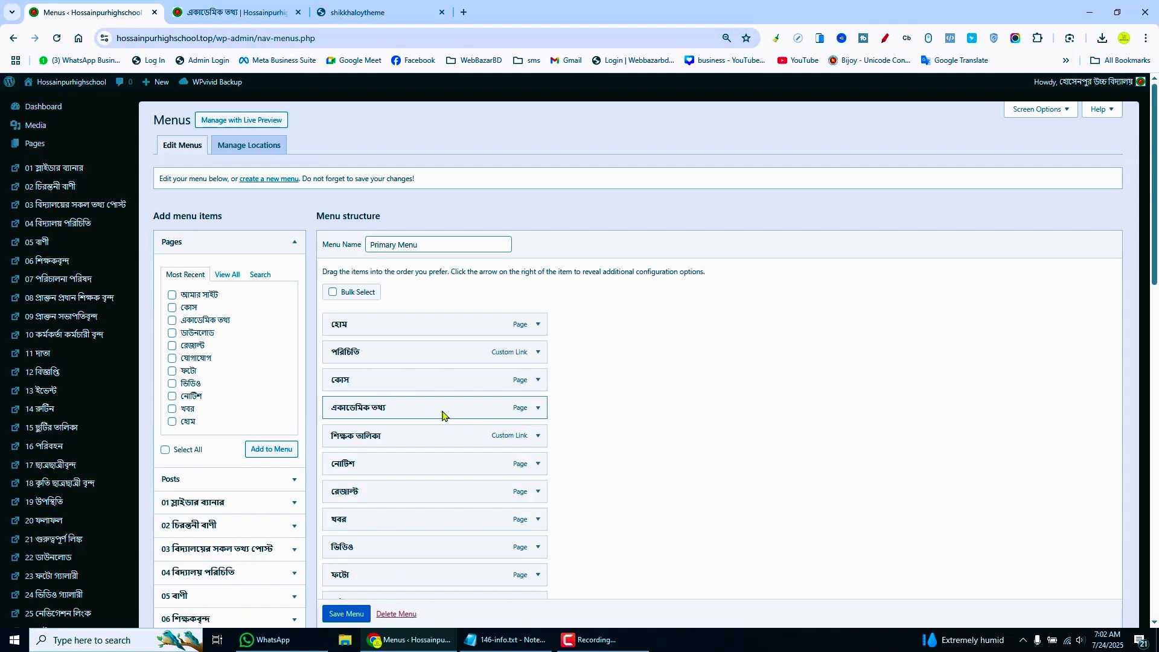
pyautogui.click(1154, 444)
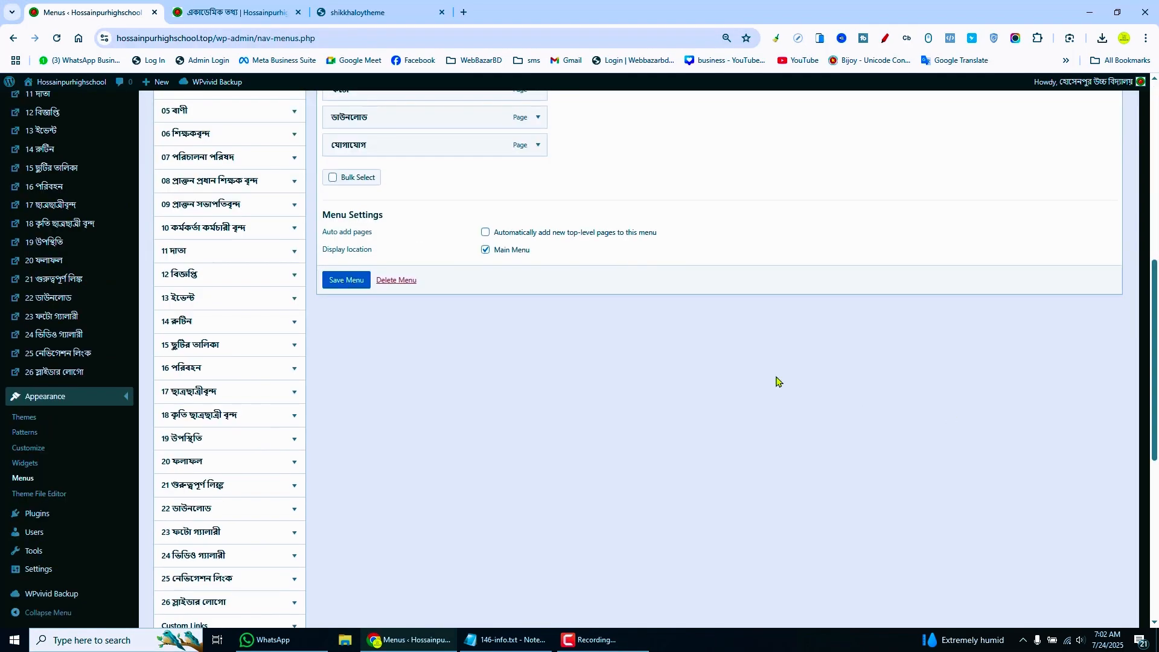
pyautogui.click(406, 282)
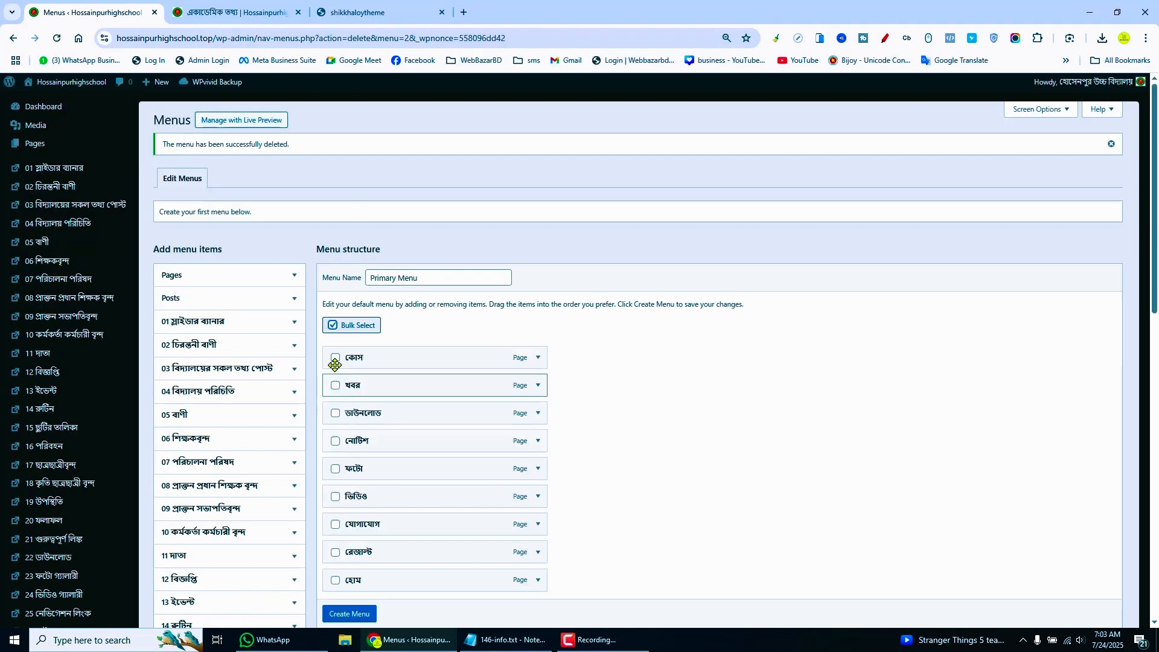
# Step: Remove all nine preselected page items from the menu structure and create an empty menu named Primary Menu
pyautogui.scroll(-11, 727, 449)
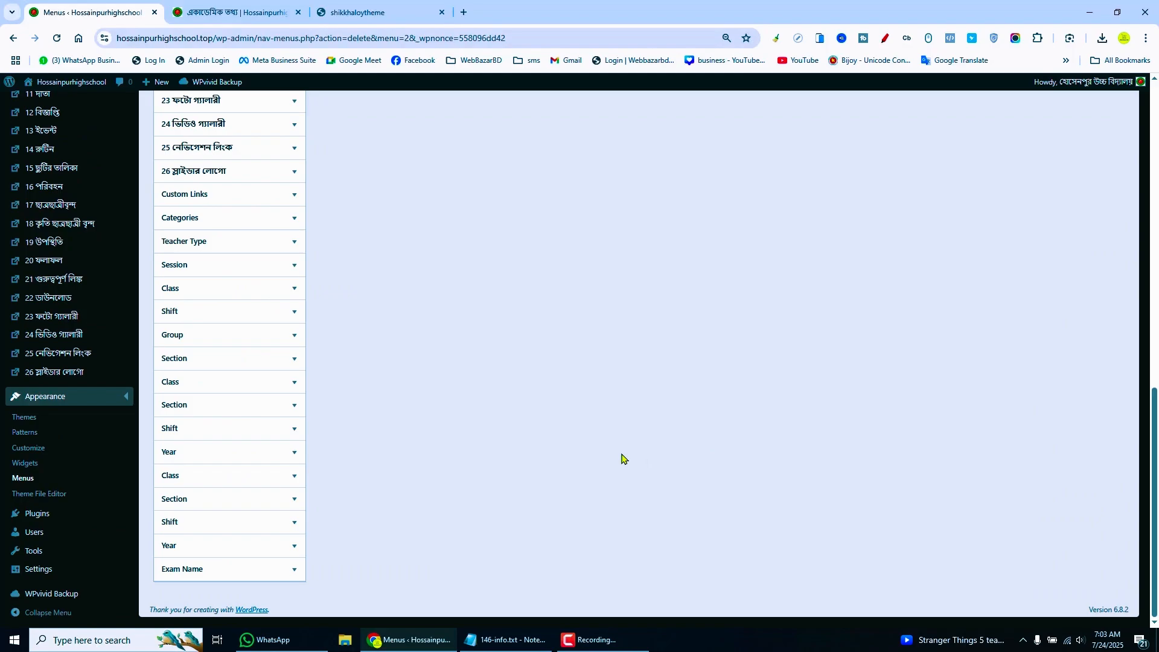
pyautogui.scroll(11, 626, 460)
pyautogui.click(1156, 384)
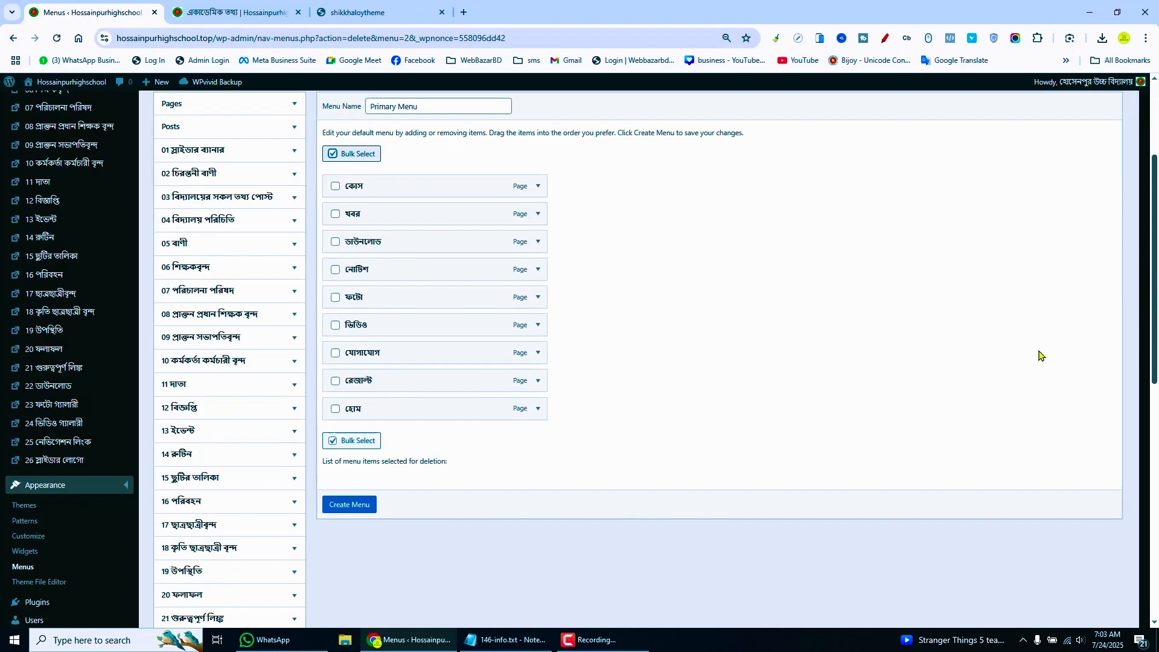
pyautogui.click(334, 410)
pyautogui.click(336, 381)
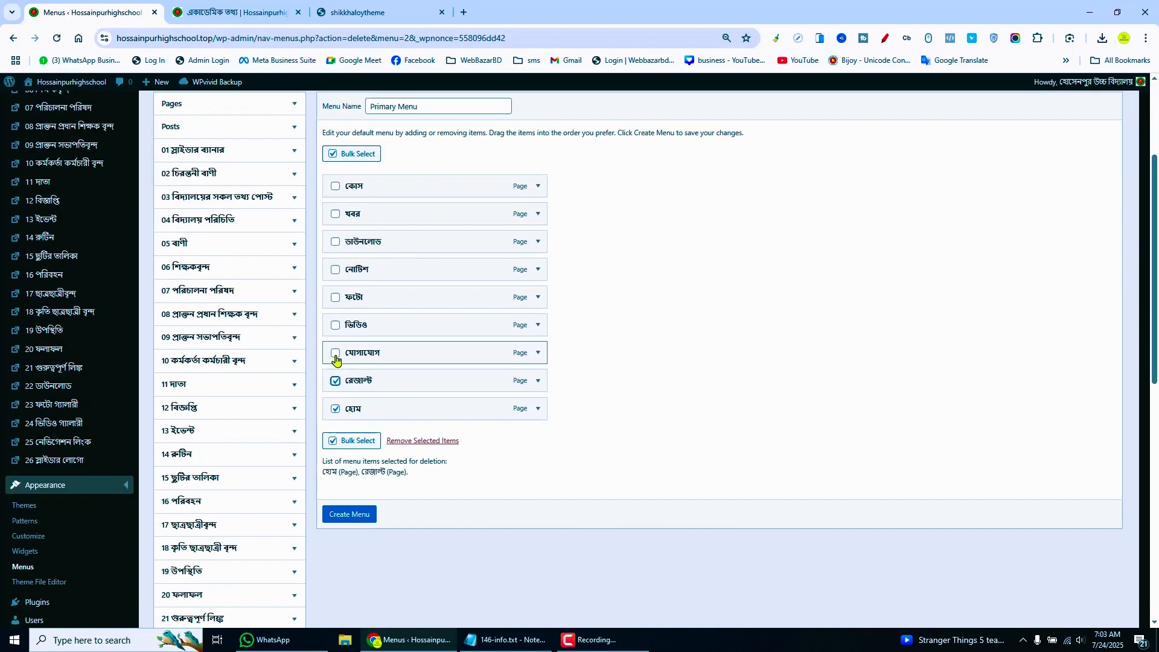
pyautogui.click(336, 353)
pyautogui.click(335, 326)
pyautogui.click(336, 297)
pyautogui.click(336, 270)
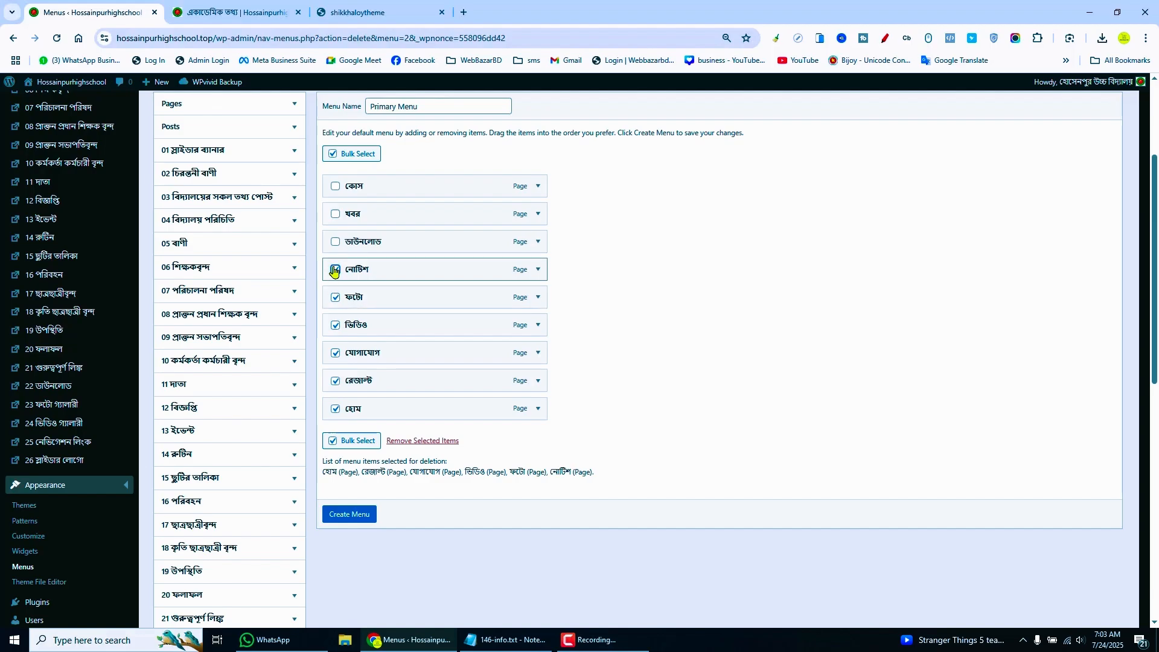
pyautogui.click(336, 242)
pyautogui.click(336, 186)
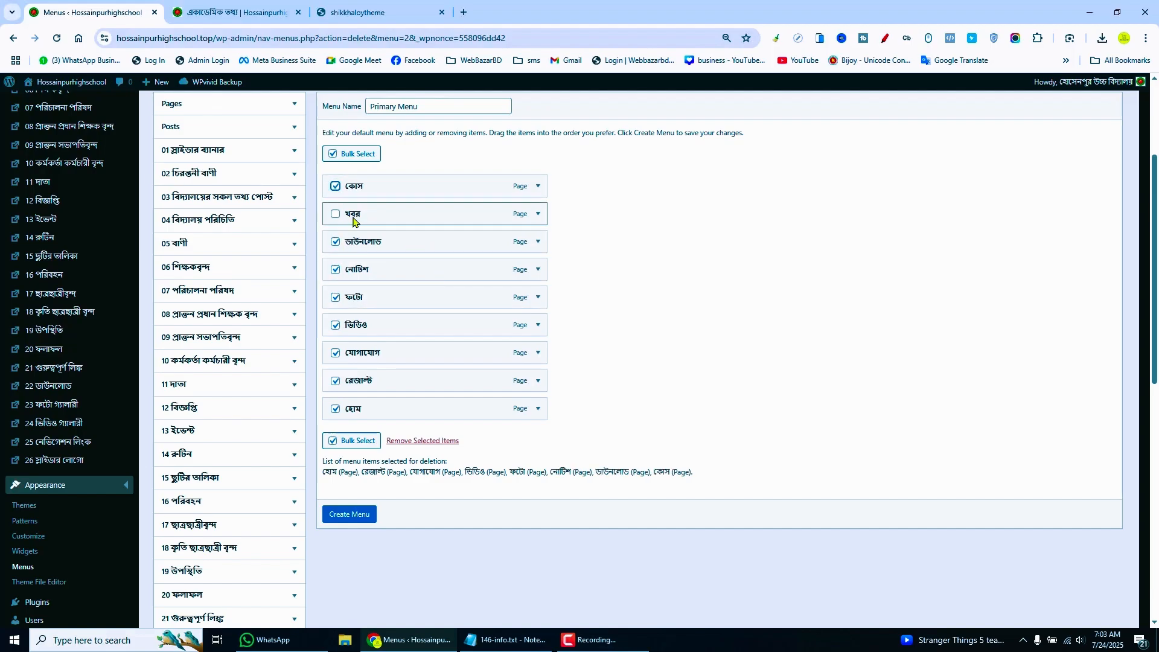
pyautogui.click(335, 214)
pyautogui.click(430, 441)
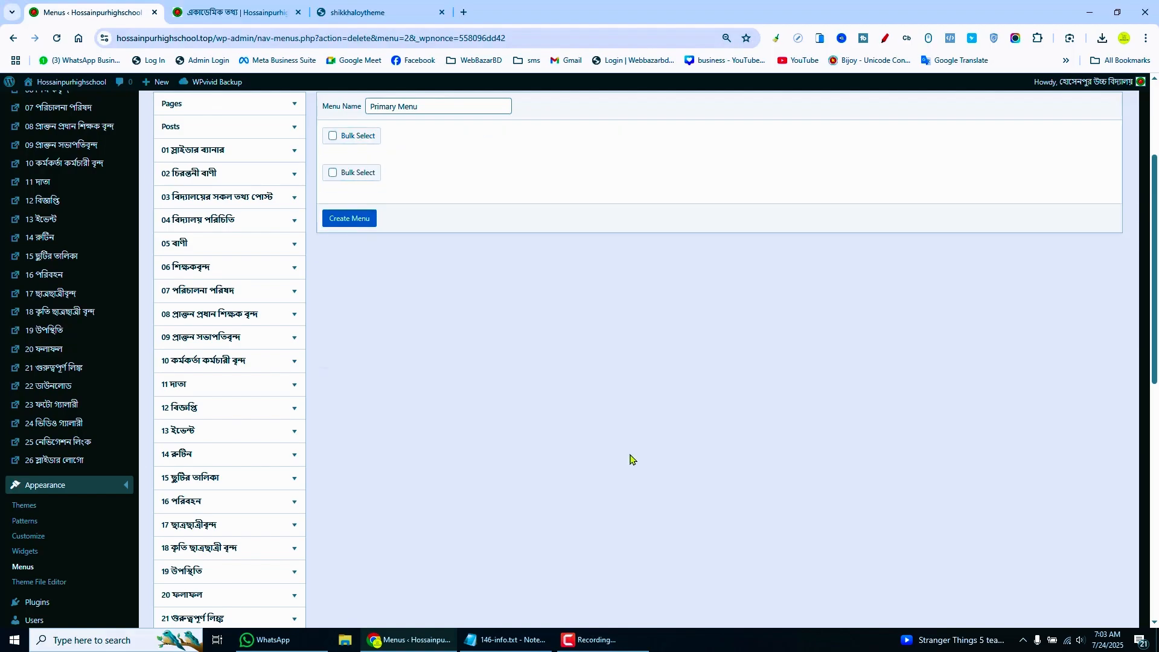
pyautogui.scroll(2, 483, 338)
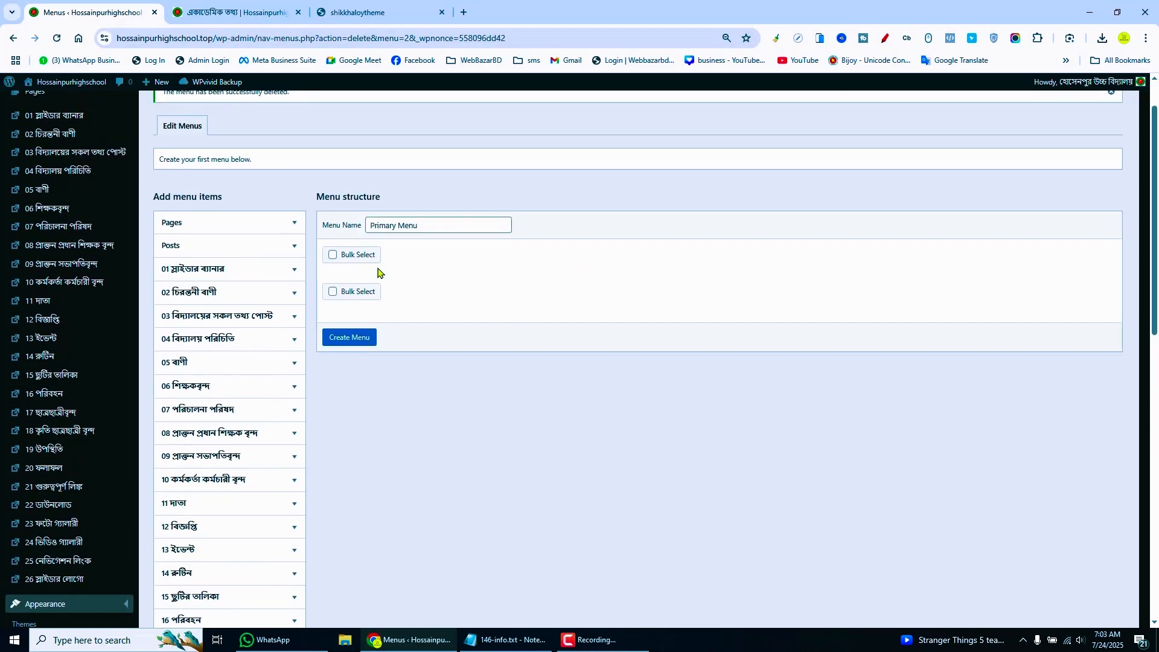
pyautogui.click(345, 341)
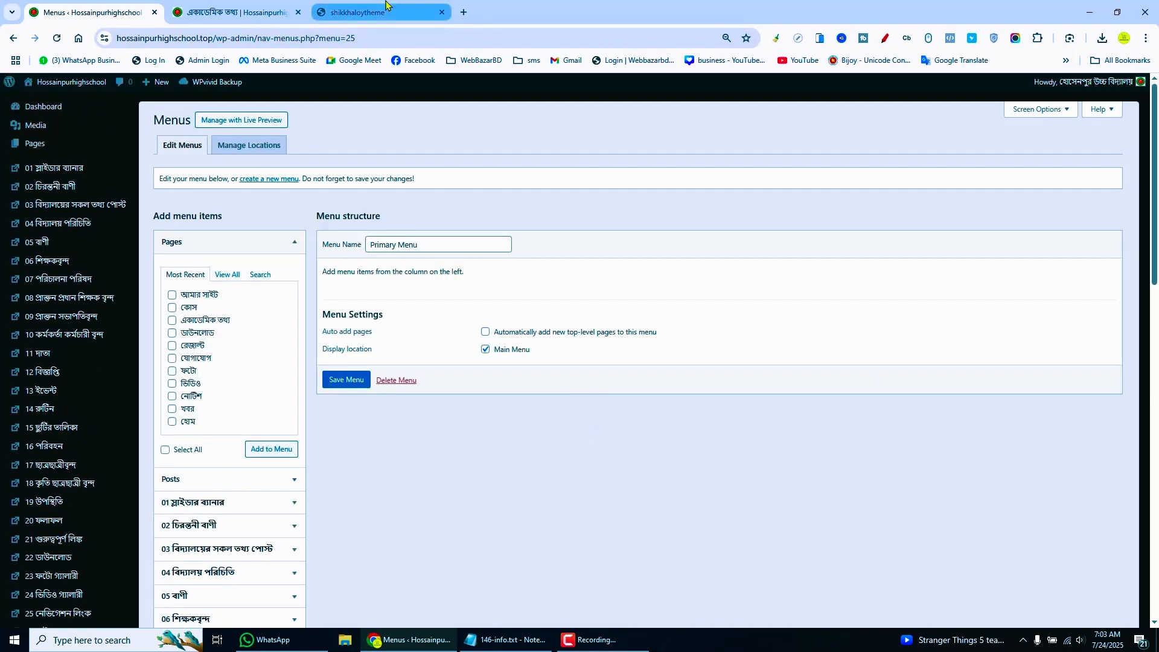
# Step: Following the demo site's first navigation entry, add a custom link with URL # and text "আমাদের সর্ম্পকে" to Primary Menu
pyautogui.click(362, 12)
pyautogui.moveTo(286, 177)
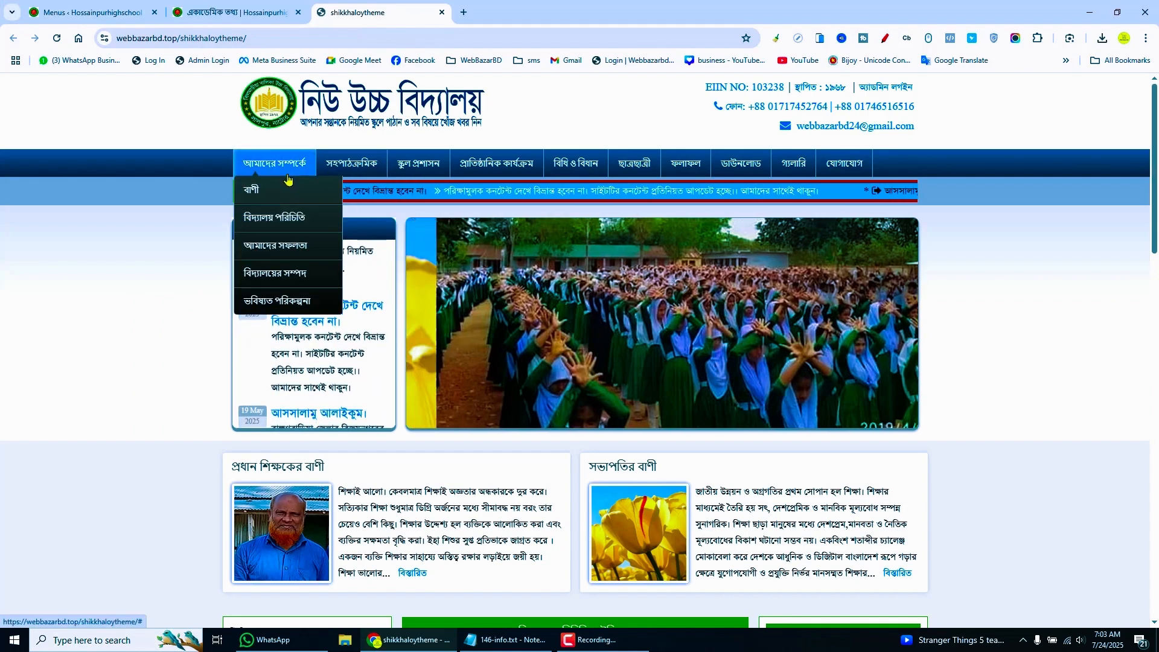
pyautogui.hotkey('ctrl', '1')
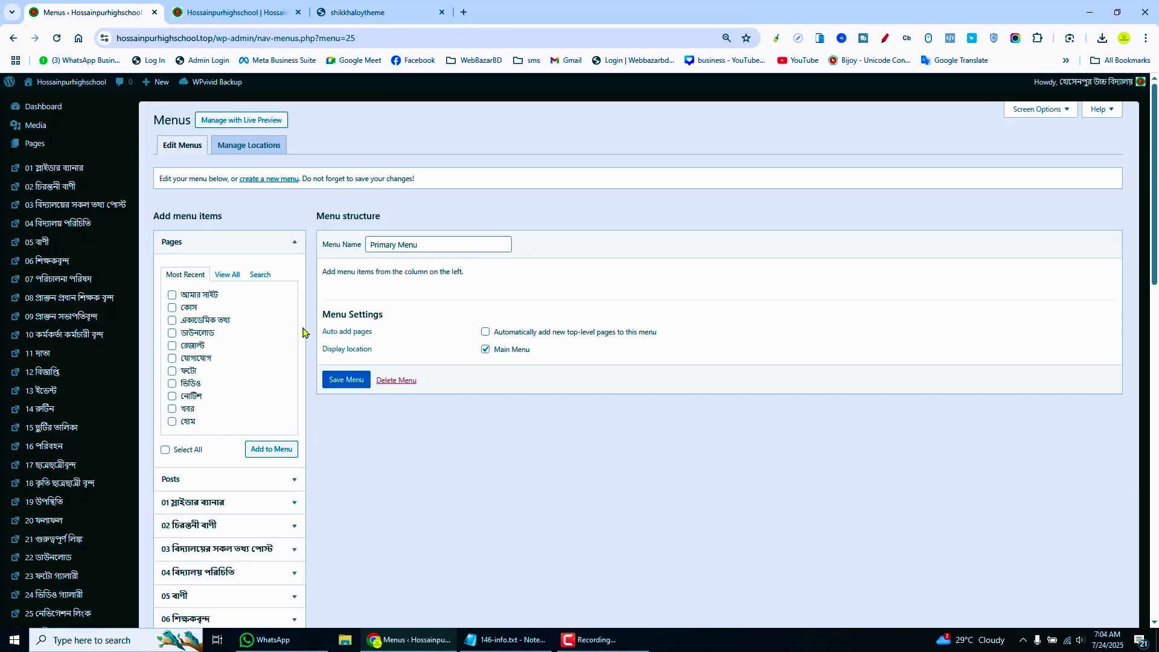
pyautogui.scroll(-10, 305, 331)
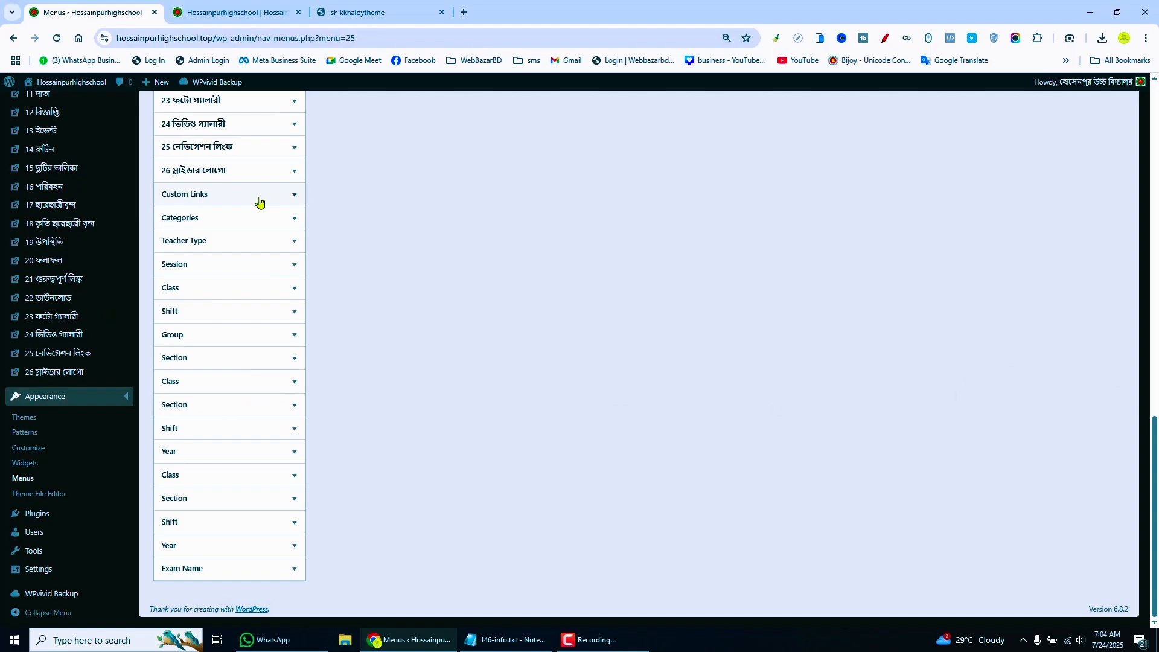
pyautogui.click(227, 196)
pyautogui.click(233, 231)
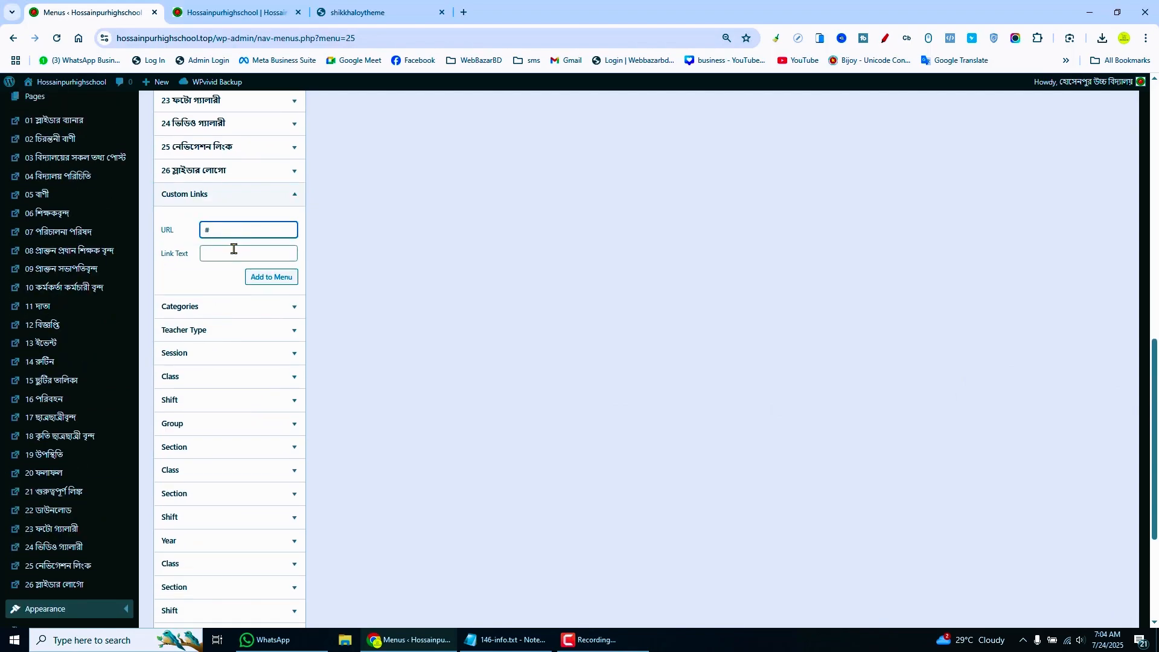
pyautogui.click(234, 250)
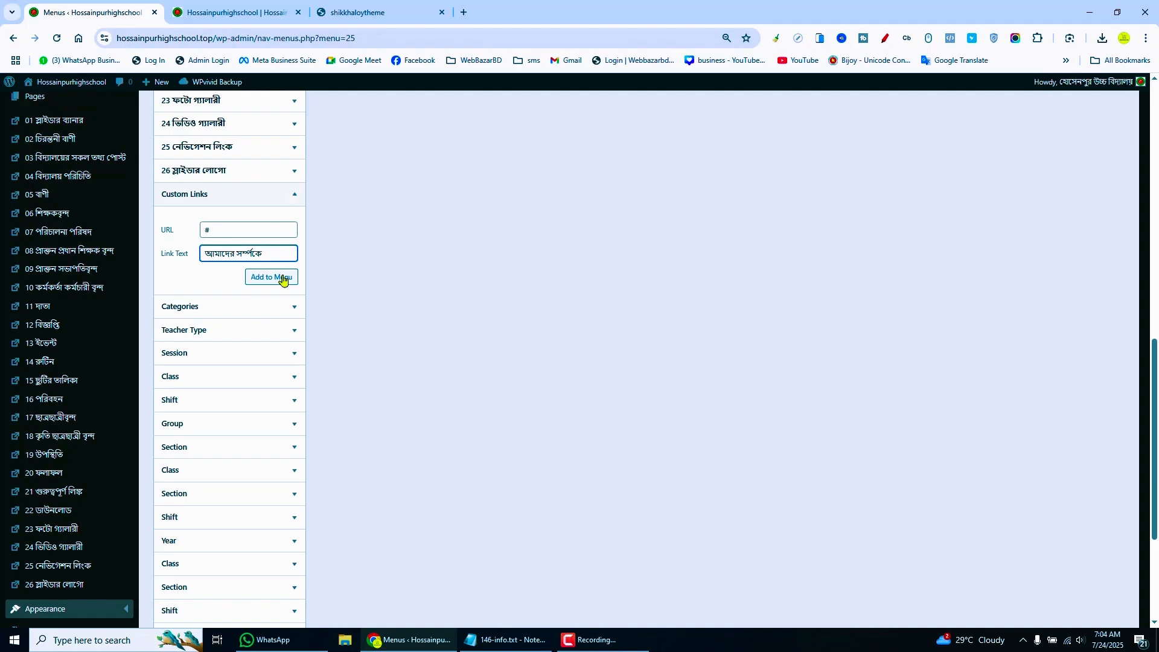
pyautogui.click(283, 279)
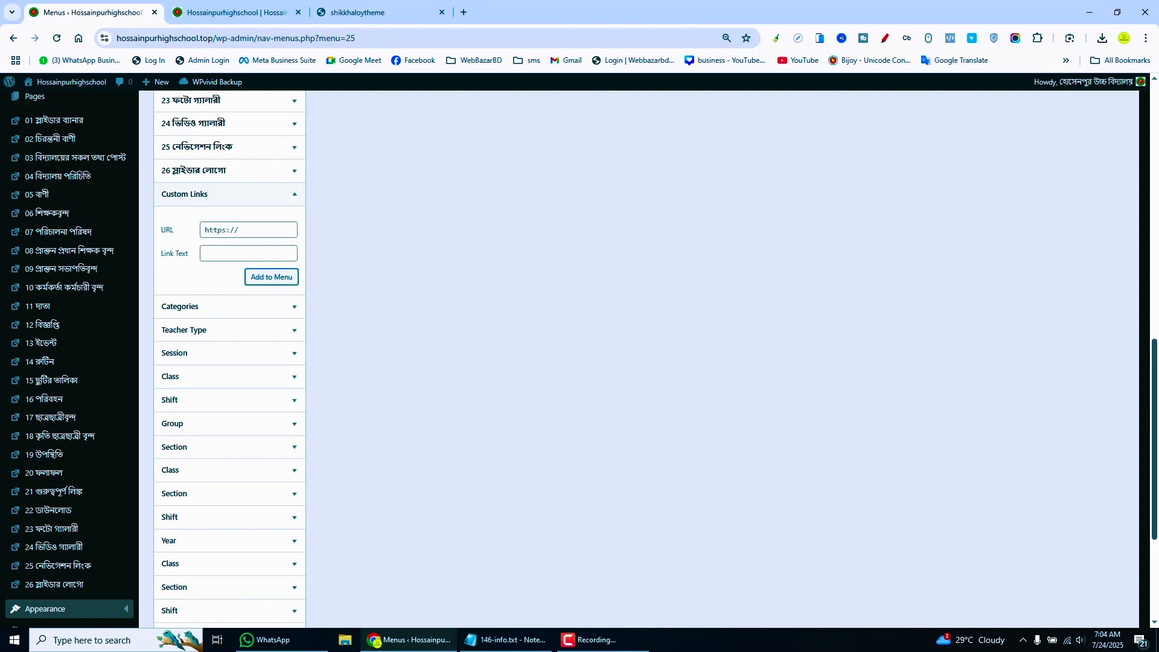
pyautogui.moveTo(1154, 363); pyautogui.dragTo(1155, 133)
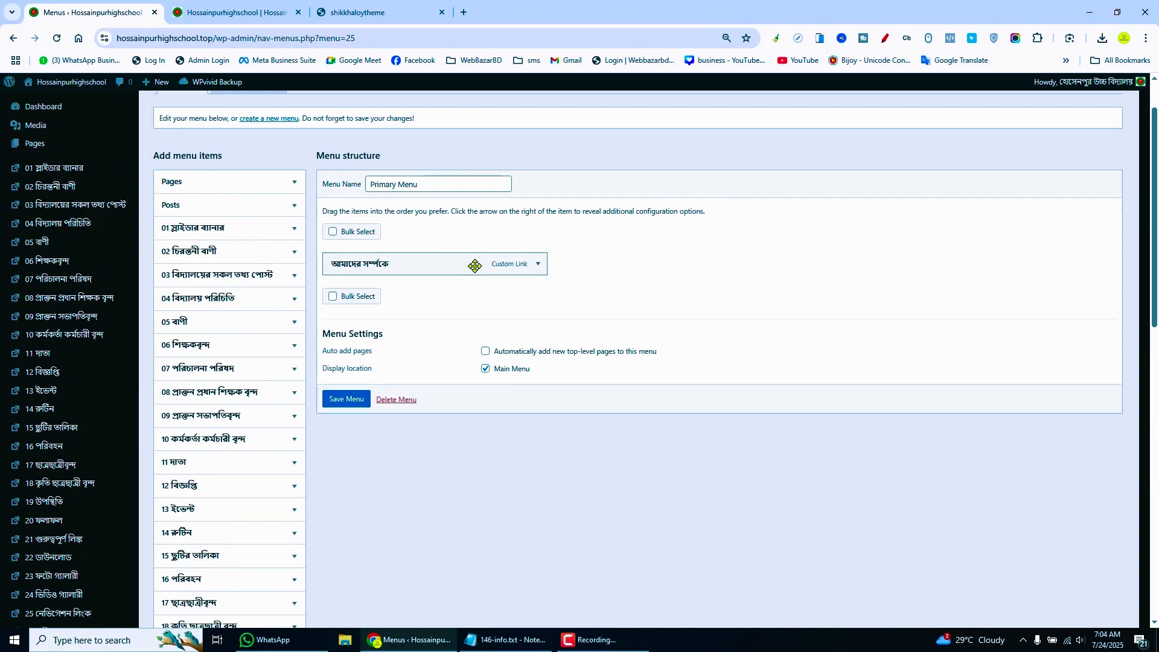
# Step: Examine the বাণী submenu under আমাদের সম্পর্কে on the shikkhaloytheme demo site and return to the menu editor
pyautogui.click(416, 6)
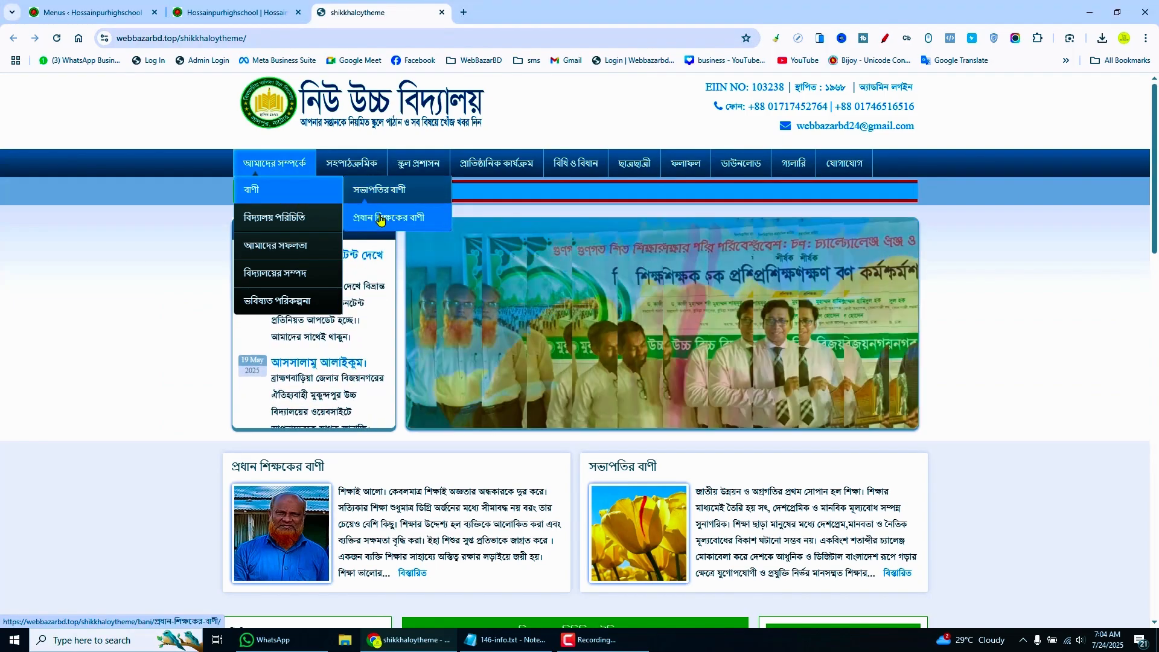
pyautogui.click(242, 6)
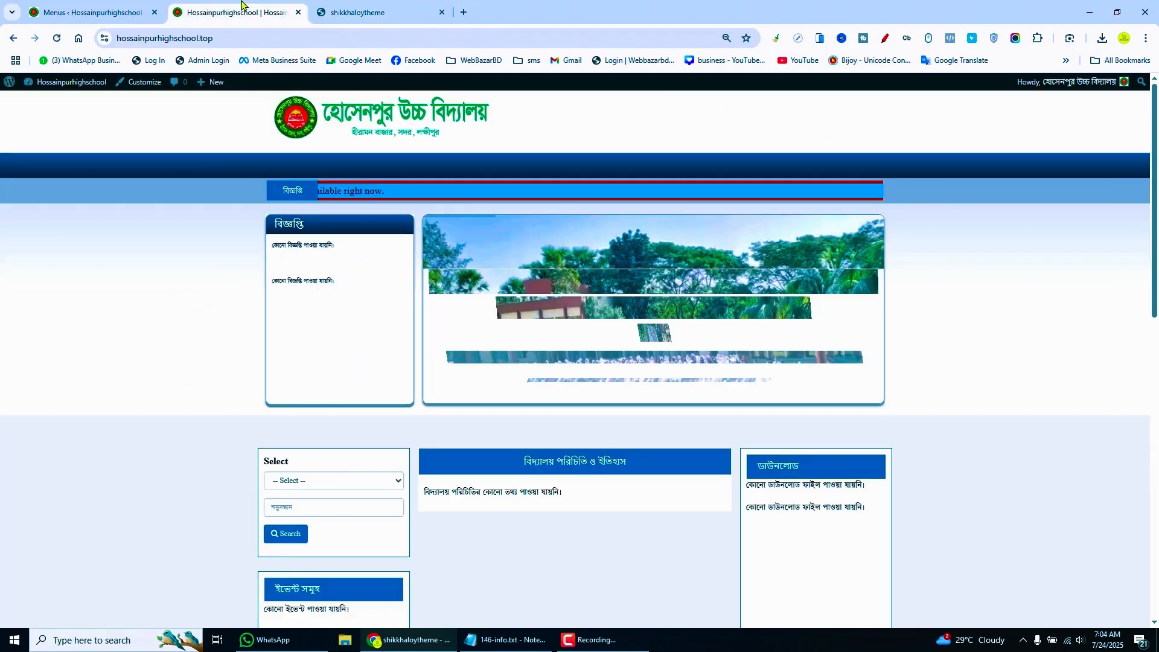
pyautogui.click(90, 12)
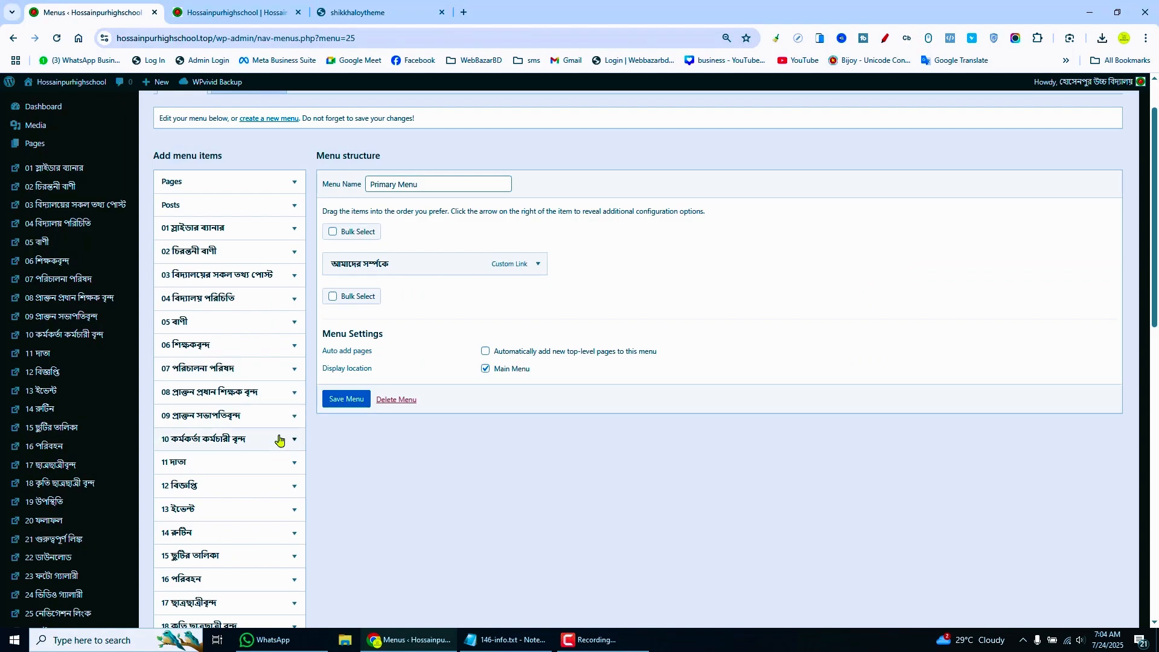
# Step: Hide the Teacher Type, Session, Class, Shift, Group, Section, Year and Exam Name boxes from the menu editor's screen elements
pyautogui.scroll(-10, 277, 432)
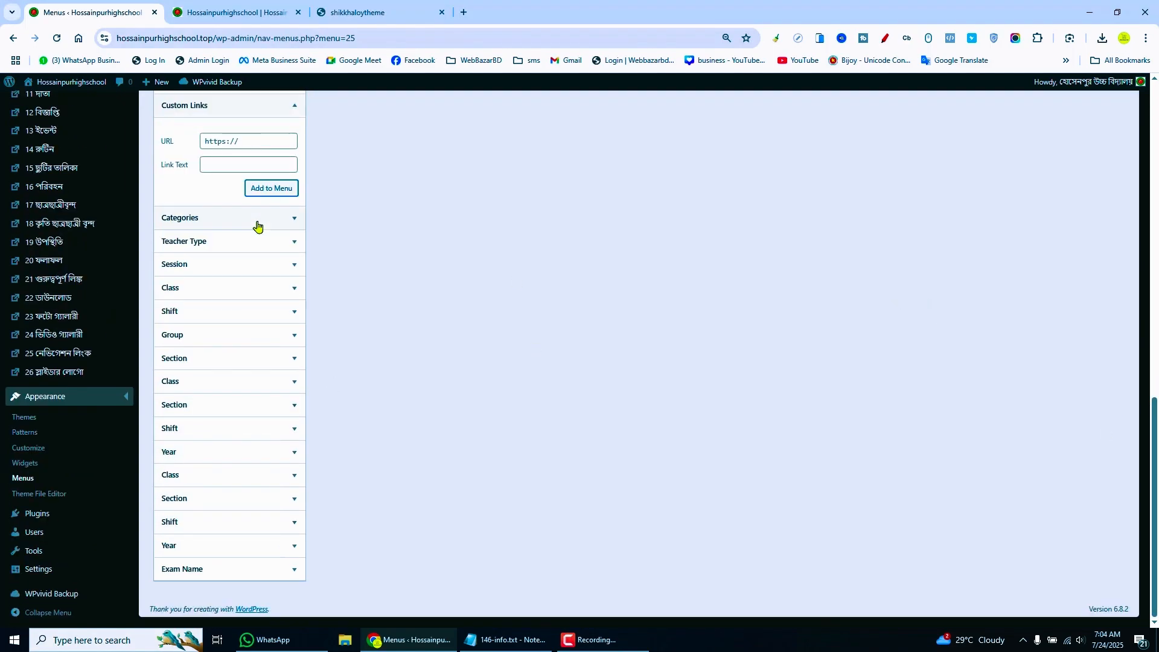
pyautogui.scroll(2, 155, 414)
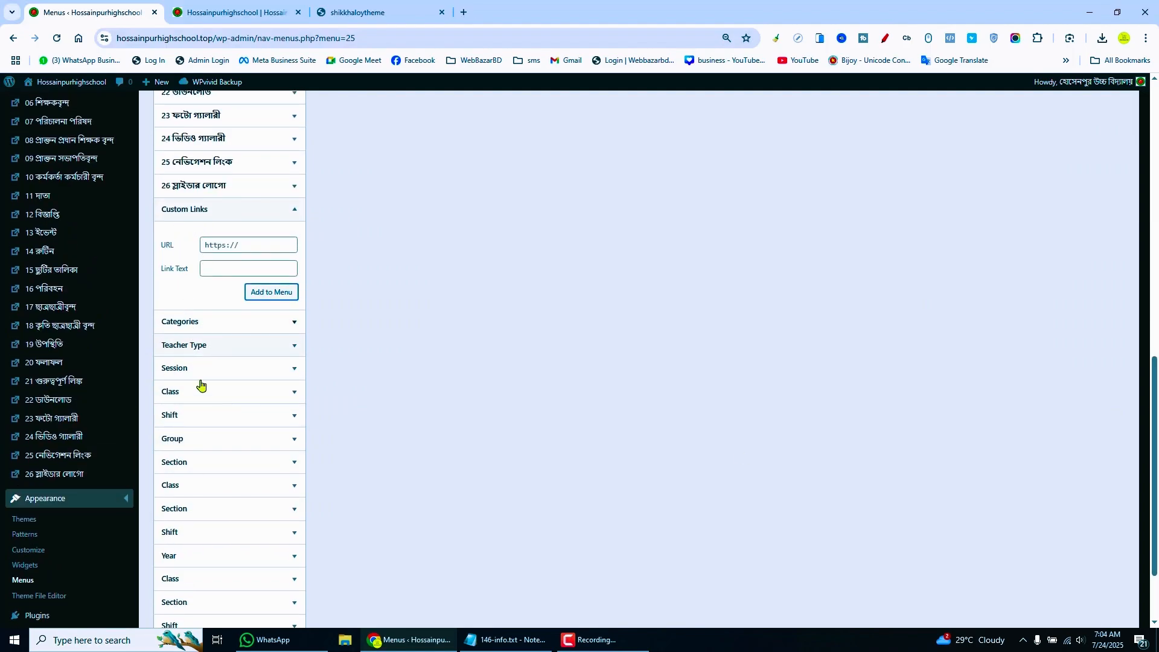
pyautogui.moveTo(1154, 400); pyautogui.dragTo(1156, 124)
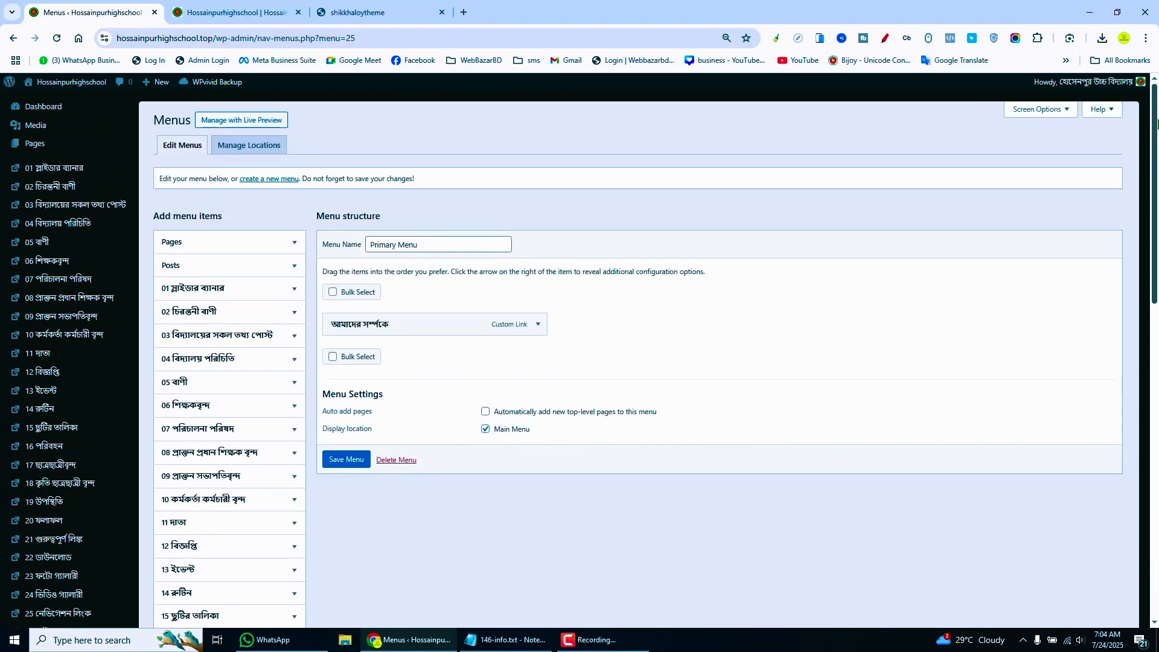
pyautogui.click(1069, 111)
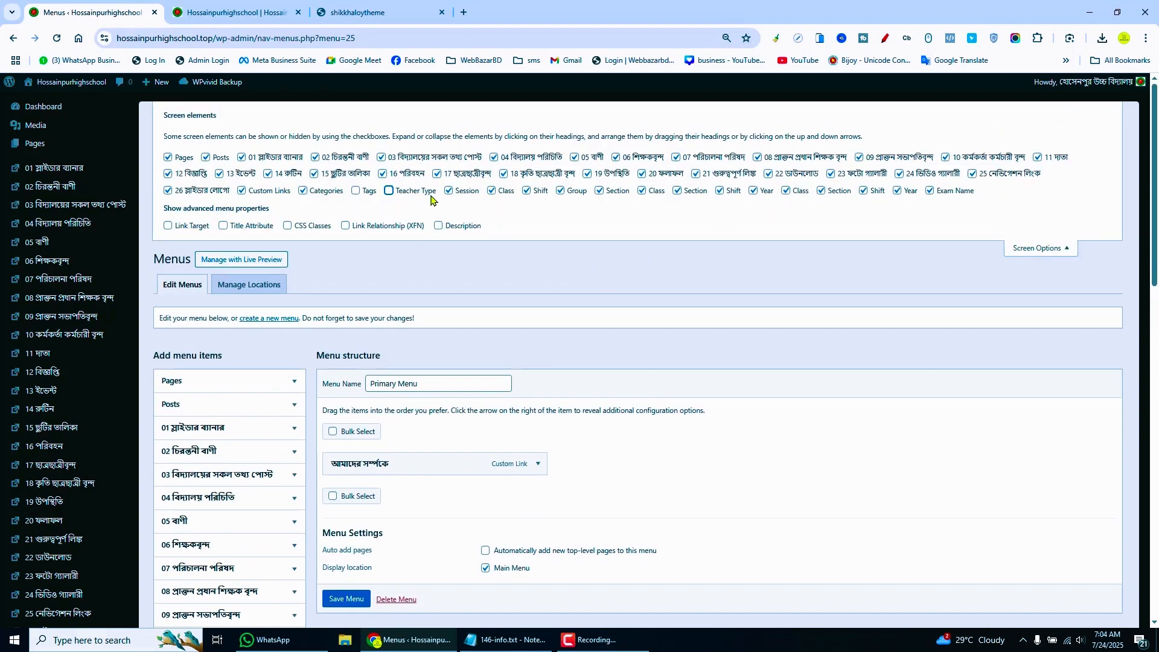
pyautogui.click(448, 191)
pyautogui.click(491, 191)
pyautogui.click(526, 191)
pyautogui.click(599, 191)
pyautogui.click(642, 191)
pyautogui.click(678, 190)
pyautogui.click(721, 191)
pyautogui.click(754, 191)
pyautogui.click(787, 192)
pyautogui.click(821, 191)
pyautogui.click(863, 190)
pyautogui.click(898, 191)
pyautogui.click(930, 191)
# Step: Hide the Categories box and the numbered content-type boxes 12 through 26 from the menu editor's screen elements
pyautogui.click(899, 174)
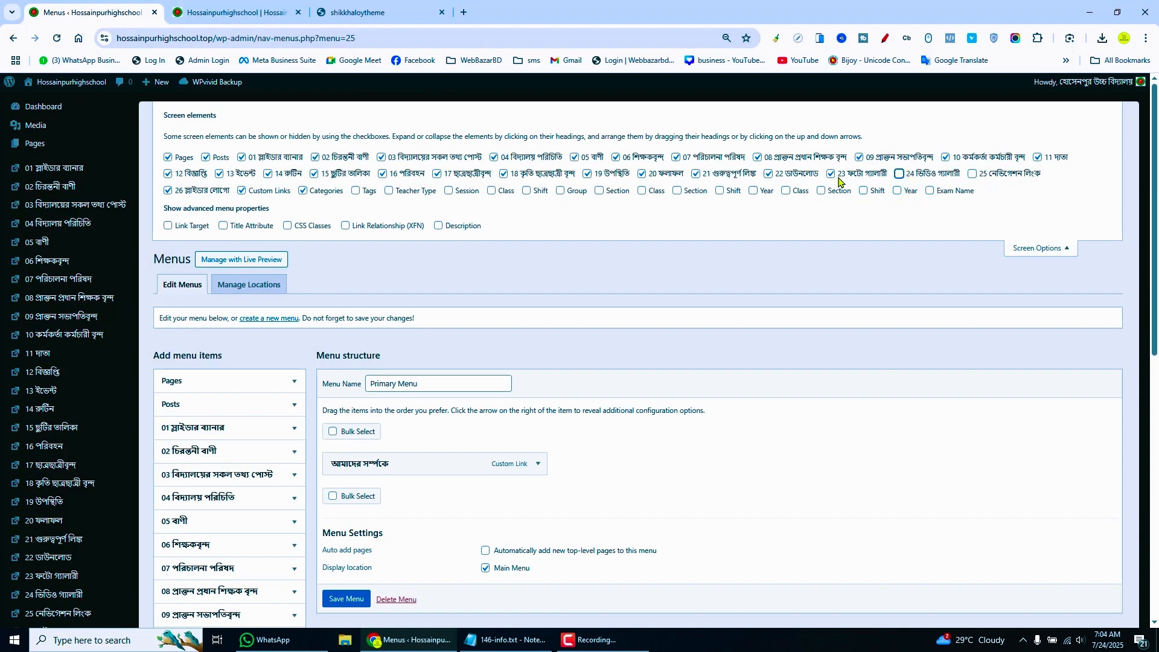
pyautogui.click(767, 174)
pyautogui.click(638, 175)
pyautogui.click(587, 175)
pyautogui.click(504, 175)
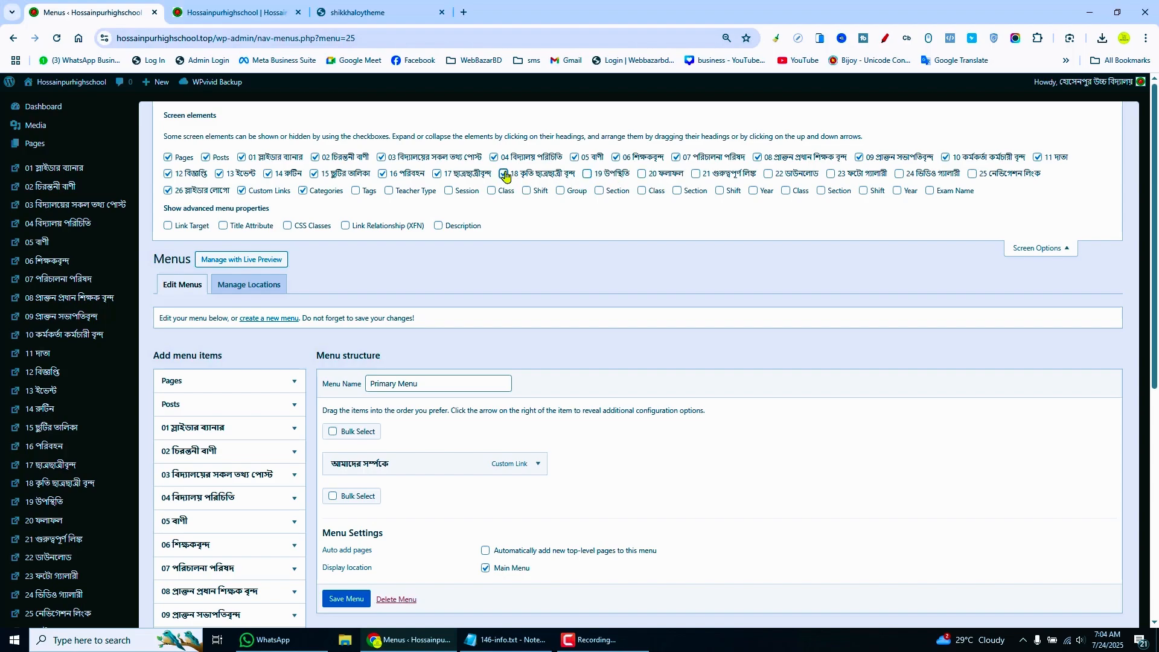
pyautogui.click(381, 175)
pyautogui.click(314, 175)
pyautogui.click(302, 190)
pyautogui.click(169, 191)
pyautogui.click(167, 175)
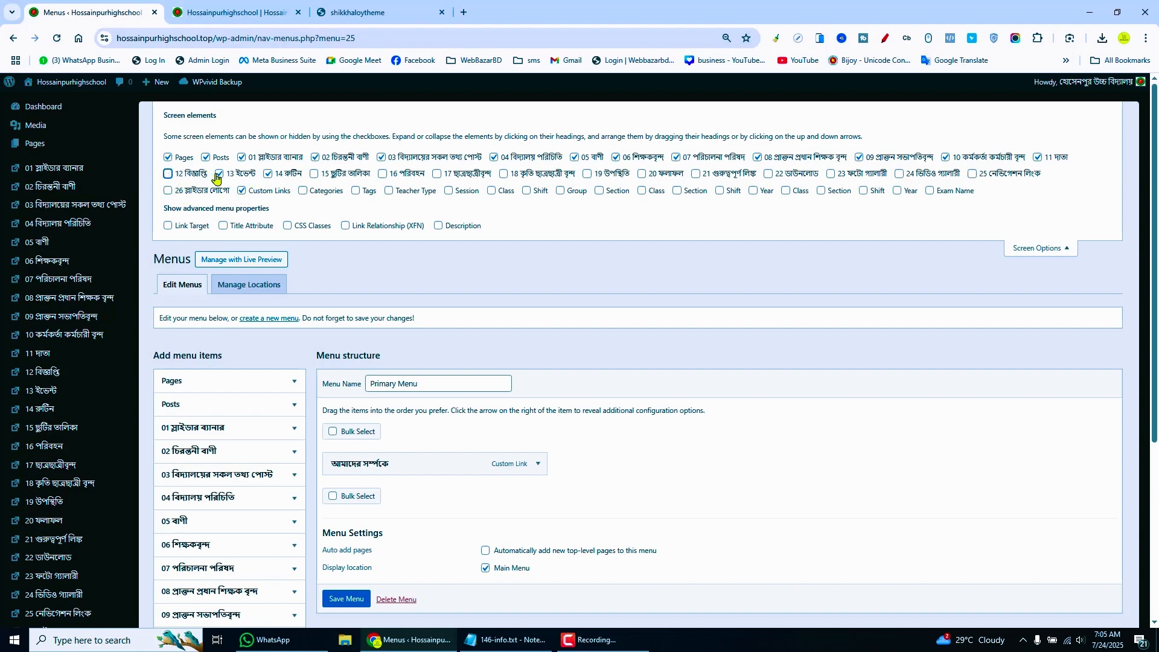
pyautogui.click(218, 176)
# Step: Hide the Pages, Posts and numbered 01 through 11 boxes, leaving only Custom Links, and close the screen options
pyautogui.click(167, 157)
pyautogui.click(206, 157)
pyautogui.click(242, 157)
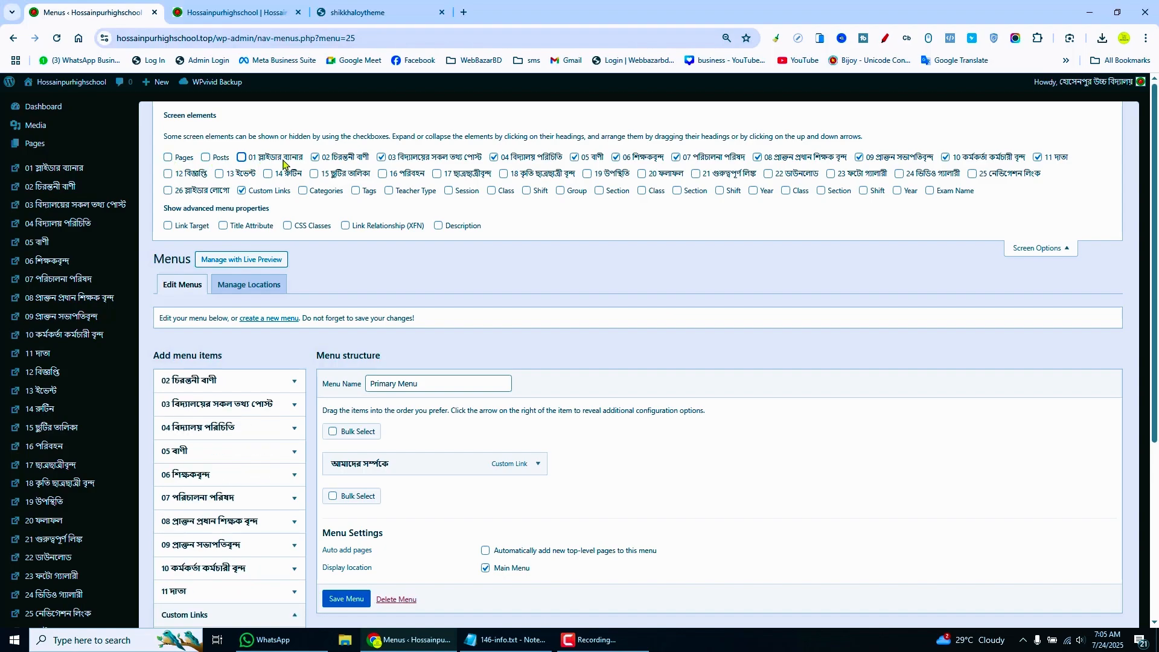
pyautogui.click(315, 157)
pyautogui.click(381, 157)
pyautogui.click(494, 157)
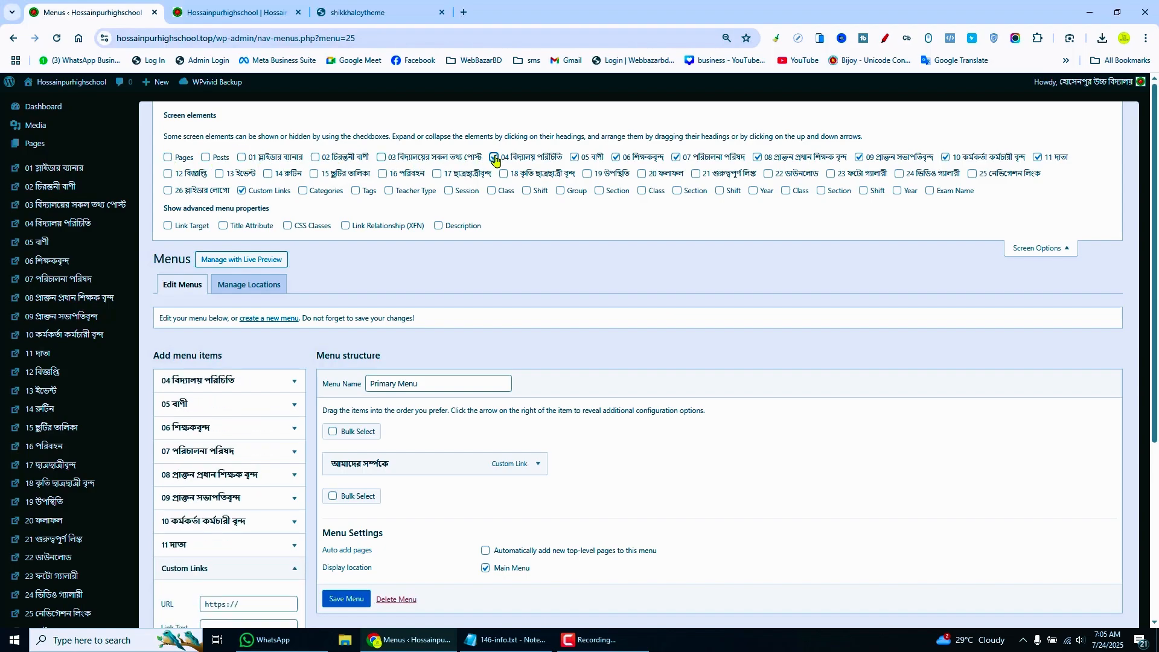
pyautogui.click(574, 158)
pyautogui.click(616, 157)
pyautogui.click(675, 158)
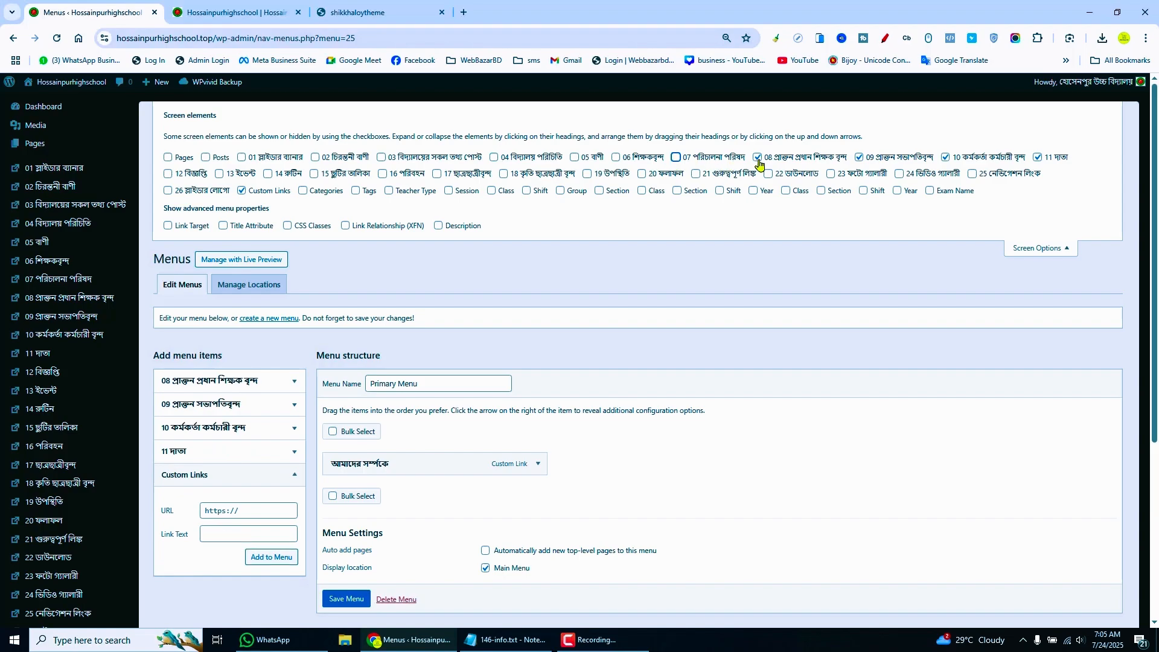
pyautogui.click(757, 158)
pyautogui.click(858, 158)
pyautogui.click(946, 158)
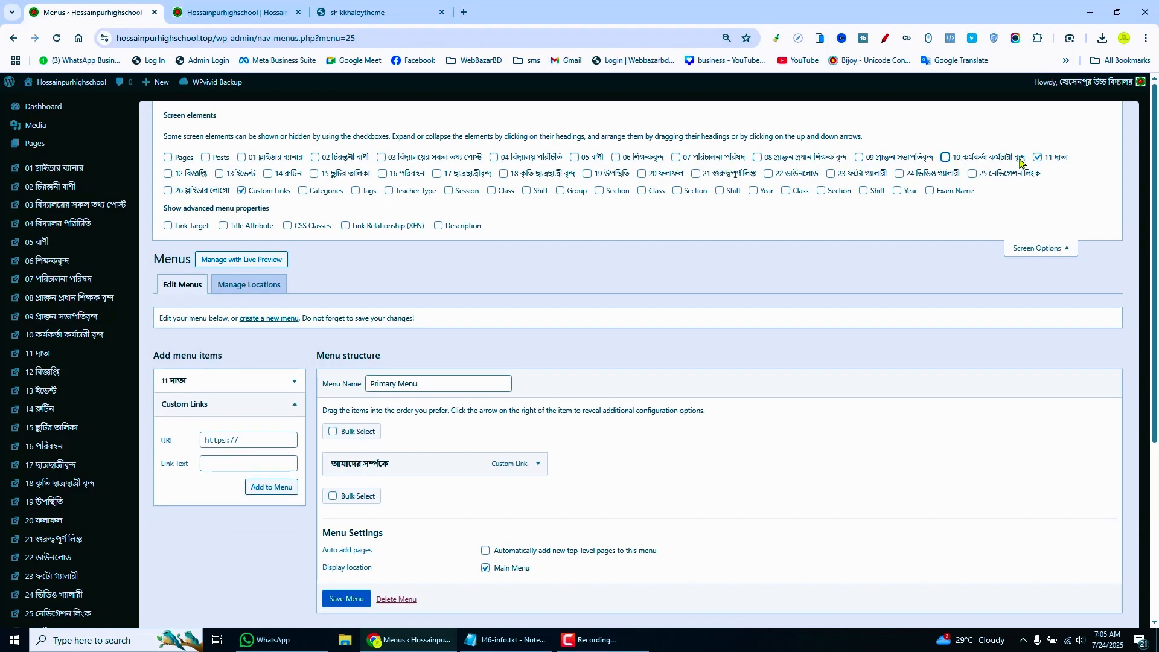
pyautogui.click(1038, 158)
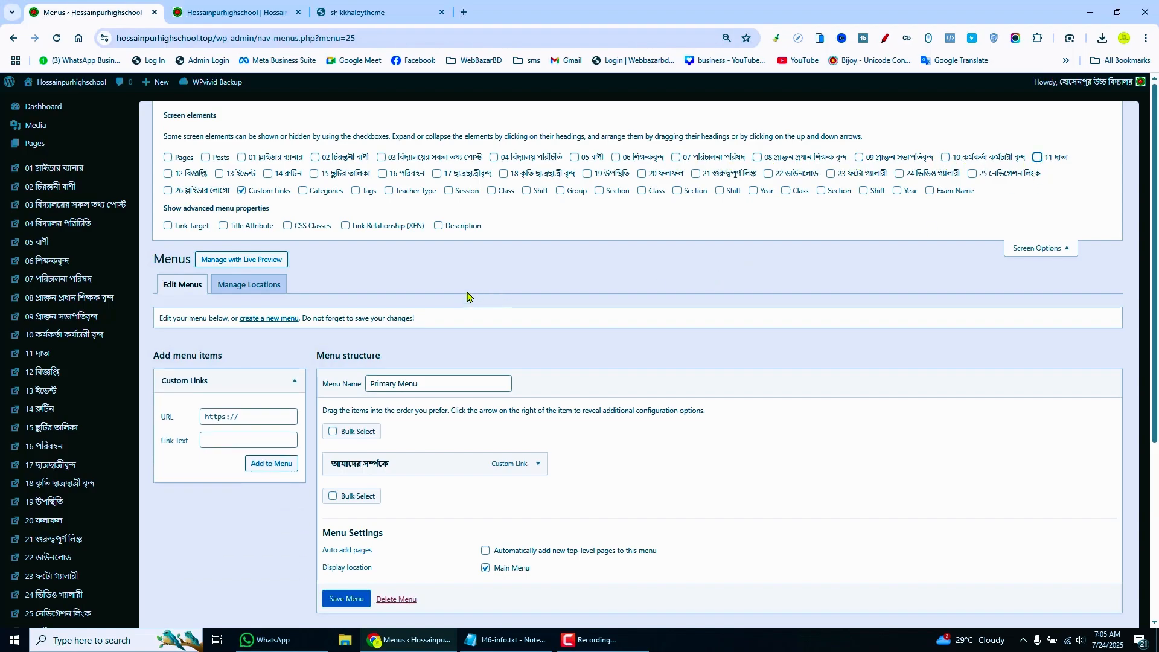
pyautogui.click(1069, 249)
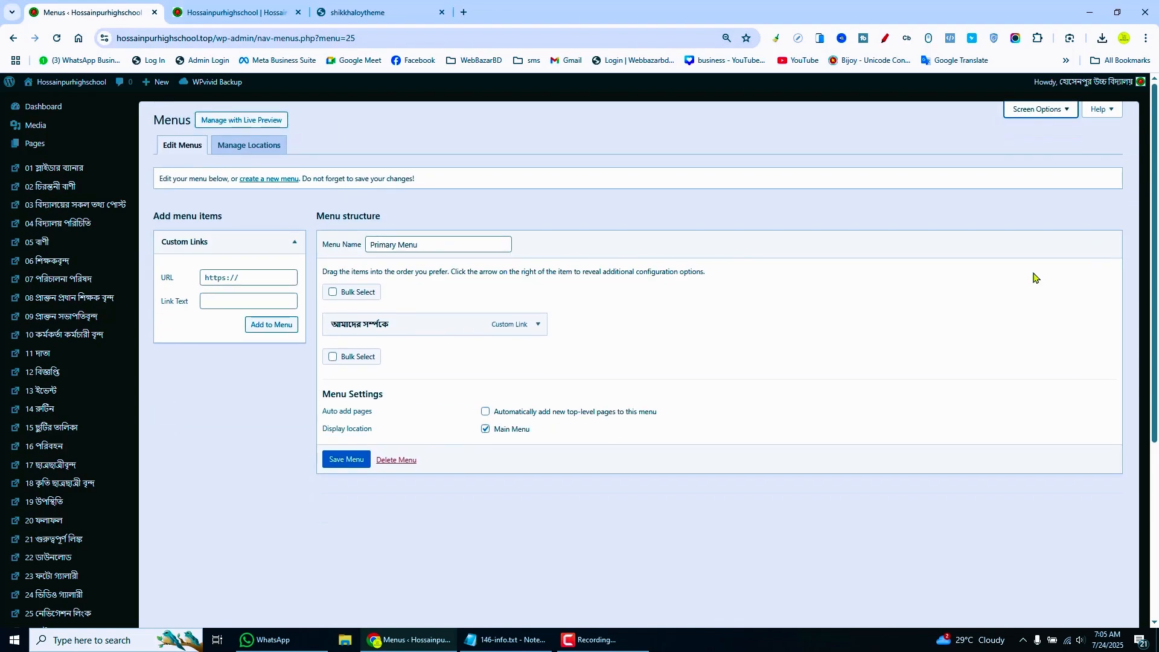
# Step: Add a custom link with URL # and text "বানী" to Primary Menu
pyautogui.click(237, 280)
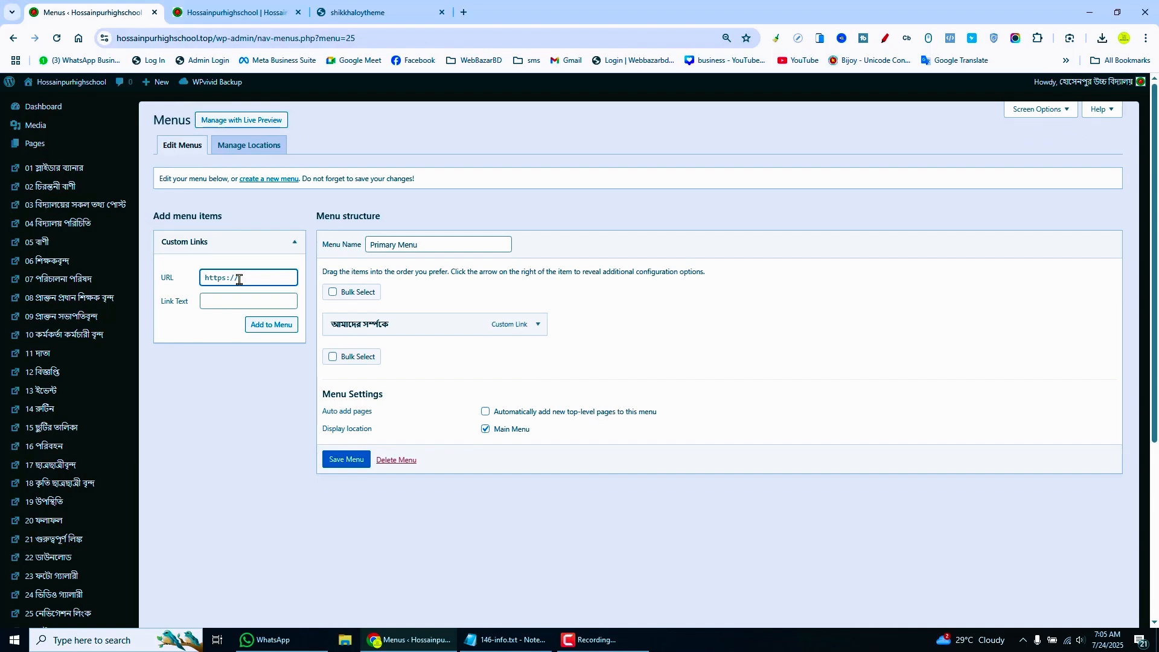
pyautogui.write('#')
pyautogui.click(236, 300)
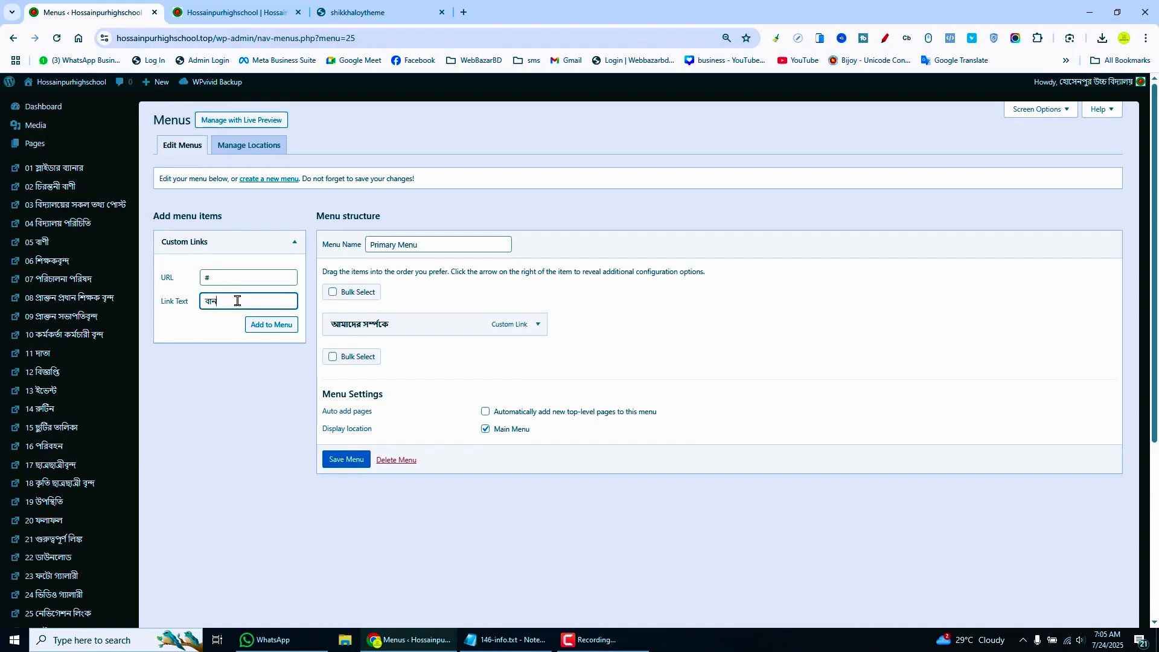
pyautogui.click(278, 324)
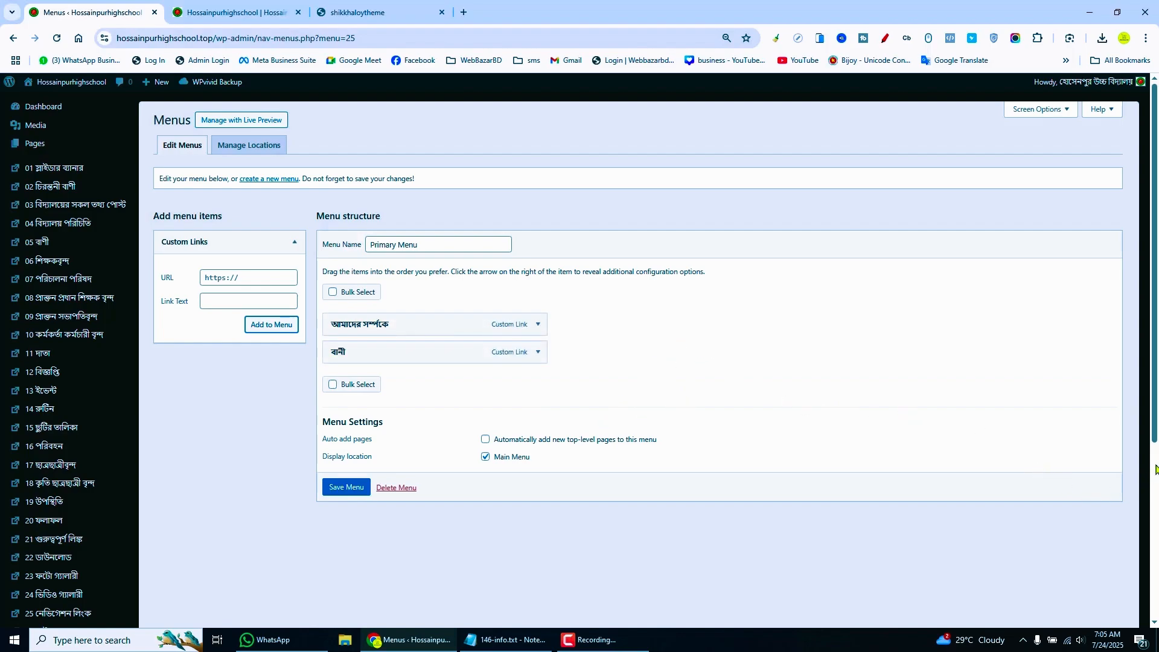
pyautogui.click(597, 639)
pyautogui.click(1003, 581)
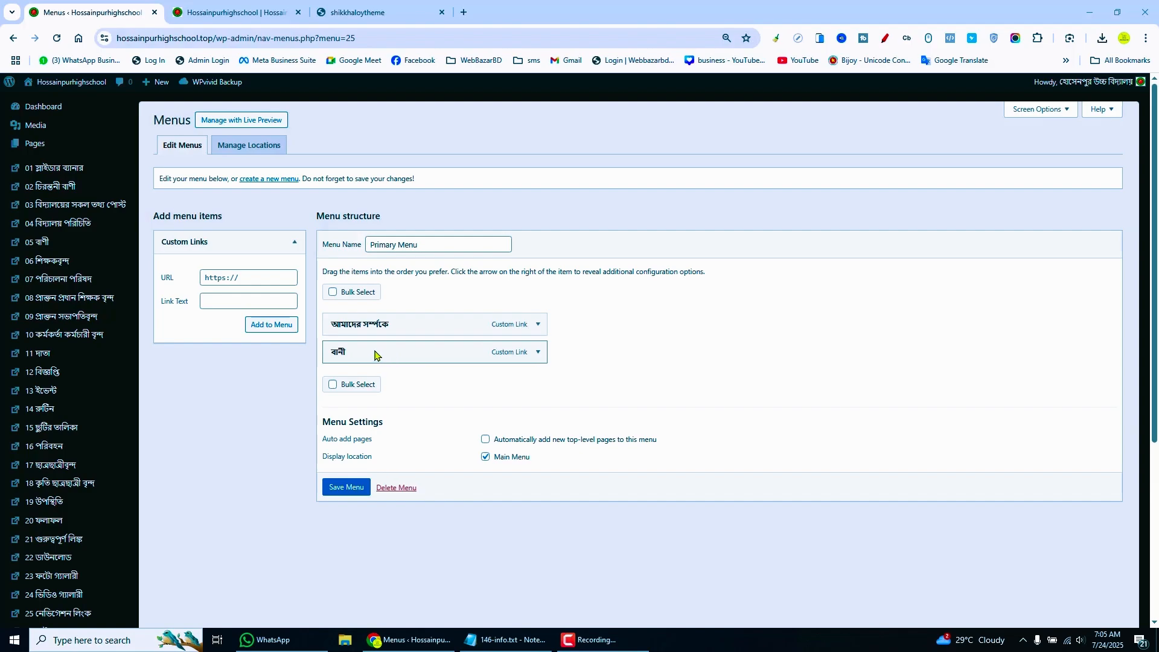
# Step: Make বানী a sub item of আমাদের সর্ম্পকে, save Primary Menu, and check the dropdown on the reloaded school site
pyautogui.moveTo(382, 355); pyautogui.dragTo(495, 351)
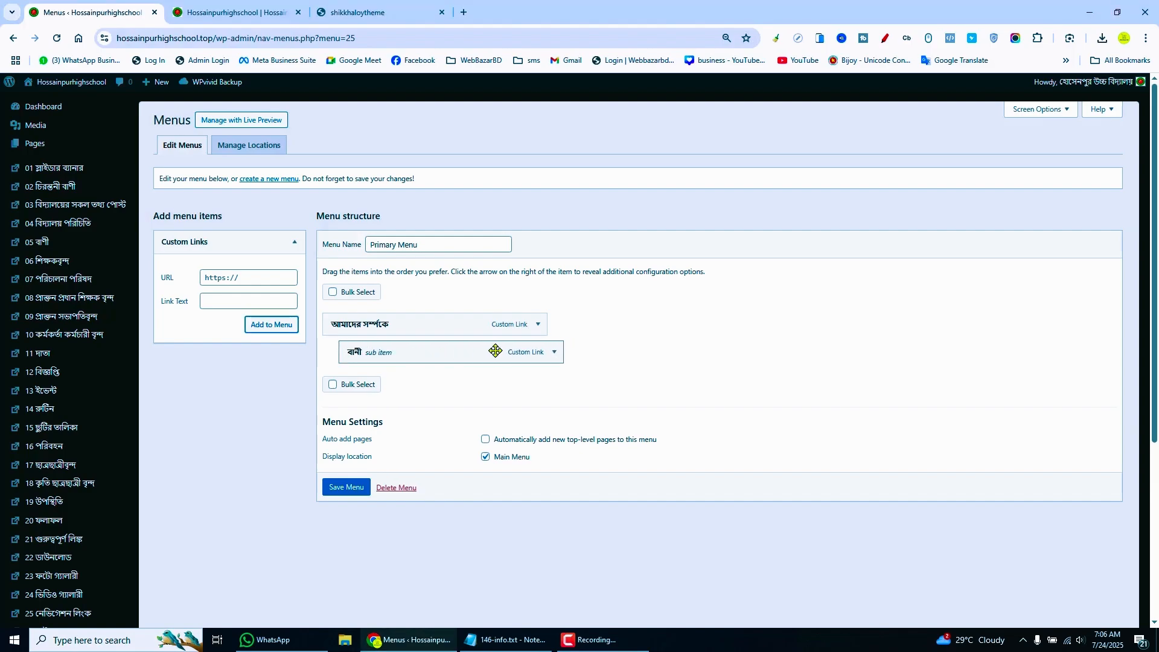
pyautogui.click(349, 487)
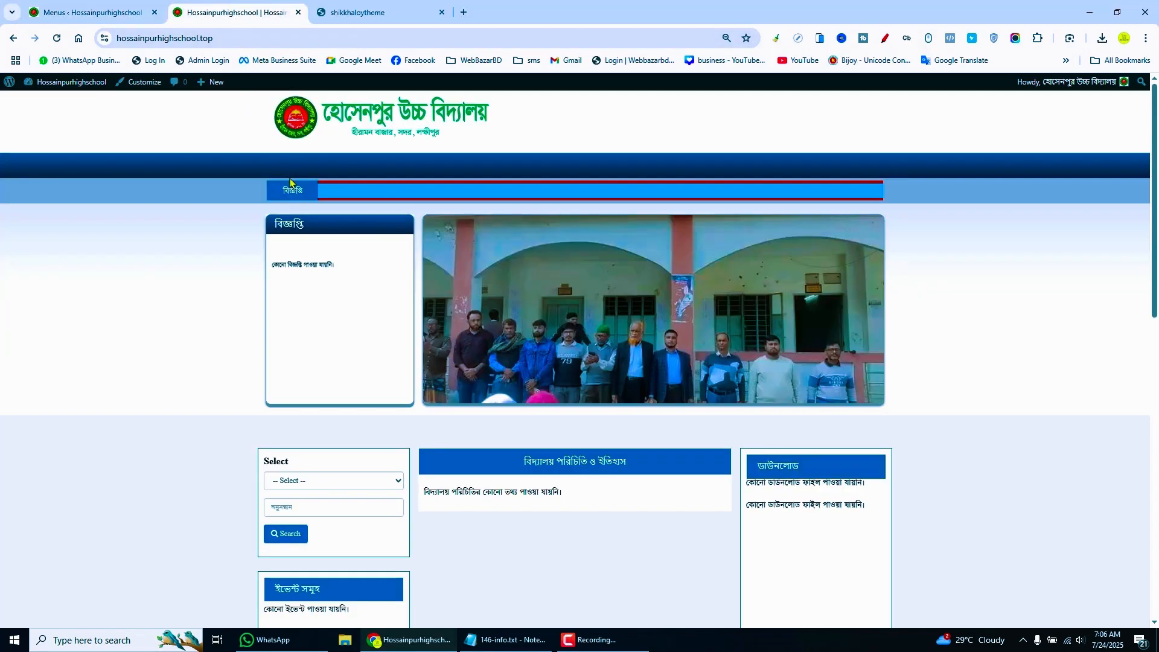
pyautogui.press('F5')
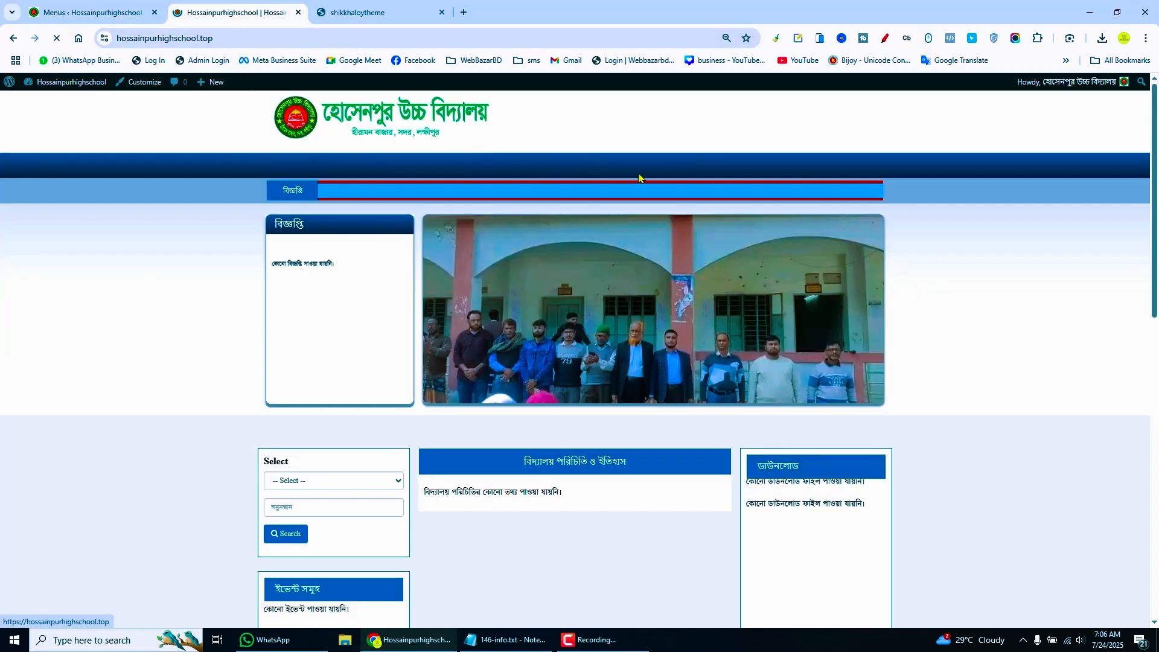
pyautogui.moveTo(300, 193)
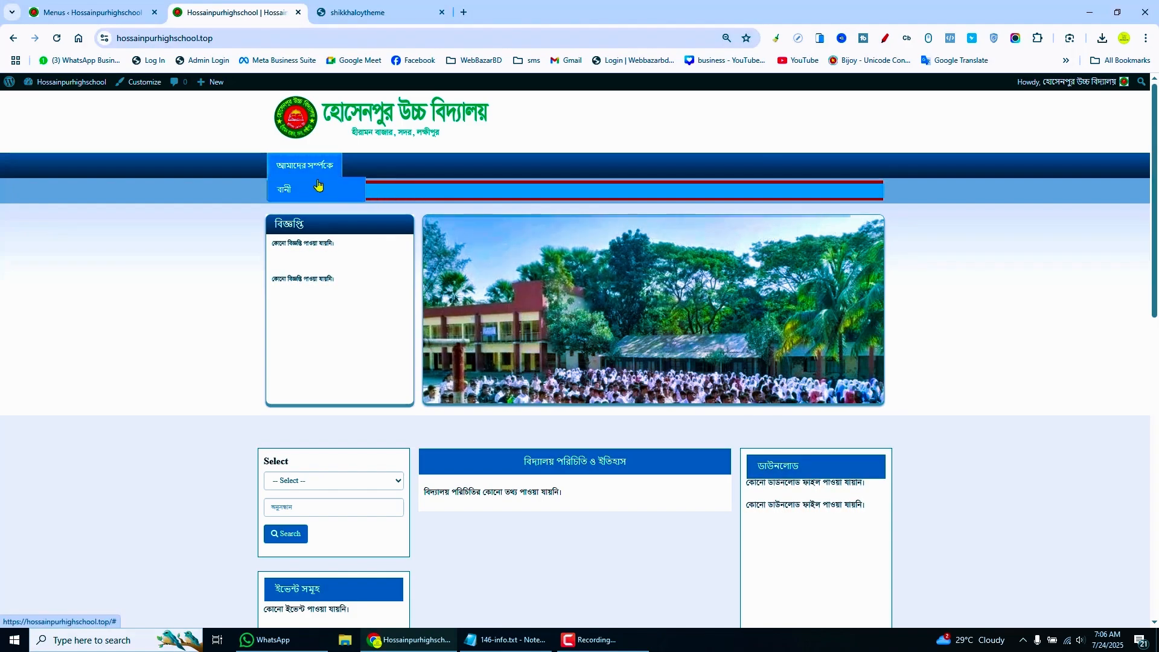
# Step: Examine the entries under বাণী in the আমাদের সম্পর্কে menu of the shikkhaloytheme demo
pyautogui.click(96, 7)
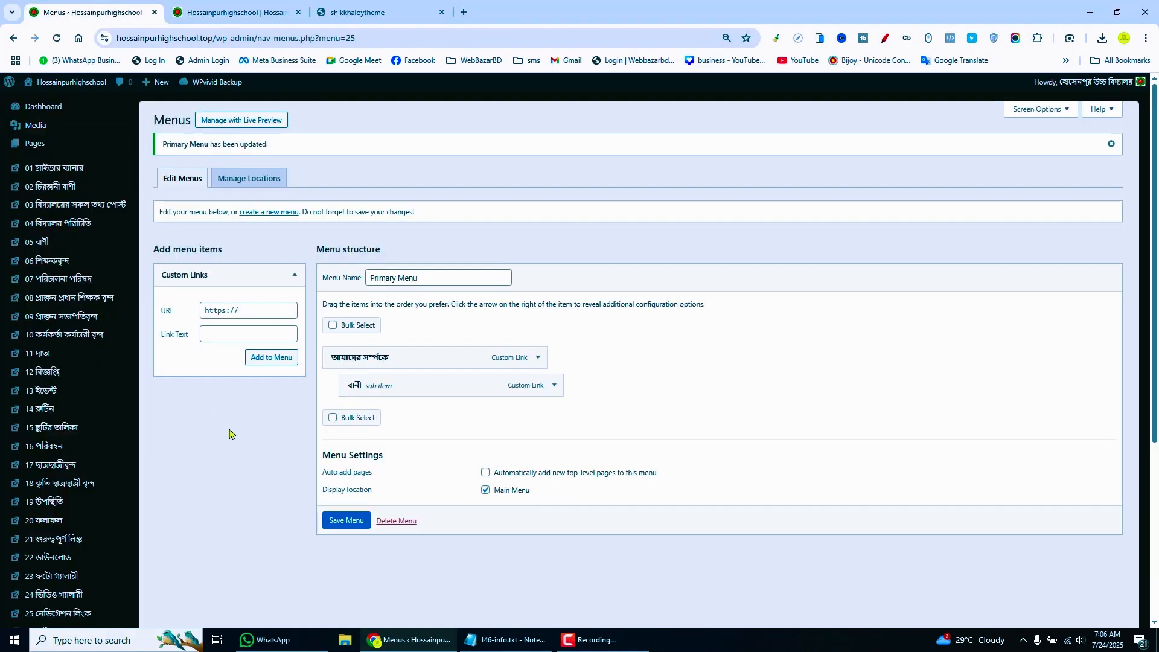
pyautogui.click(359, 12)
pyautogui.moveTo(274, 165)
pyautogui.moveTo(278, 194)
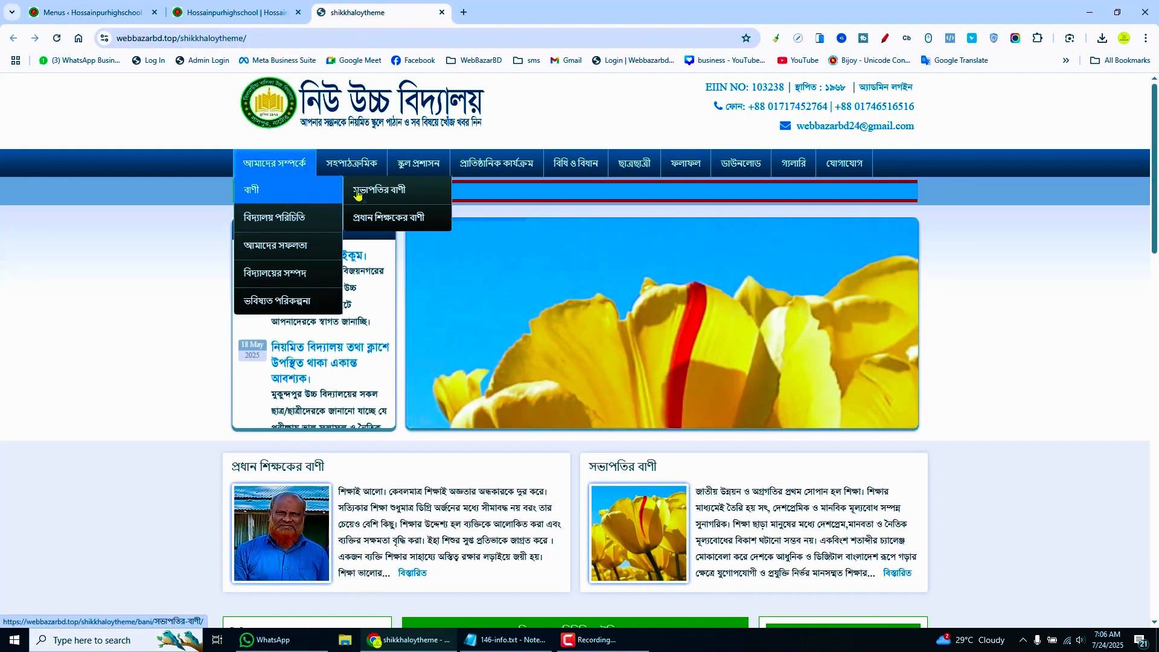
# Step: Start a new 05 বাণী post titled "সভাপতির বানী" and set pp.jpg from the media library as its featured image
pyautogui.click(75, 6)
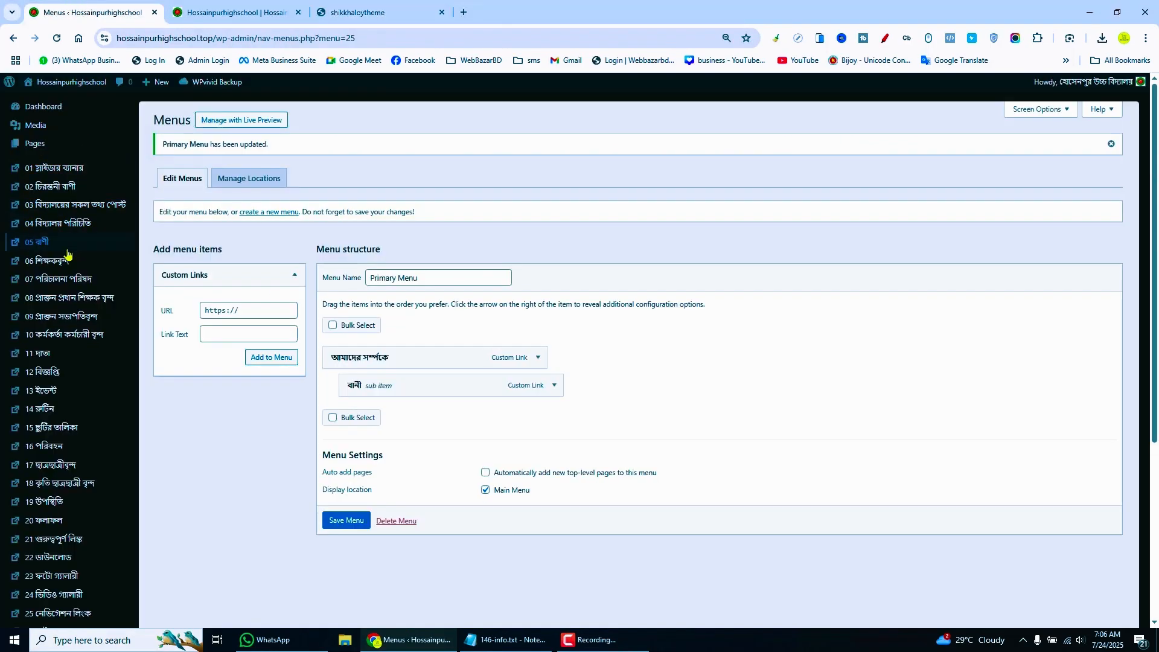
pyautogui.click(158, 246)
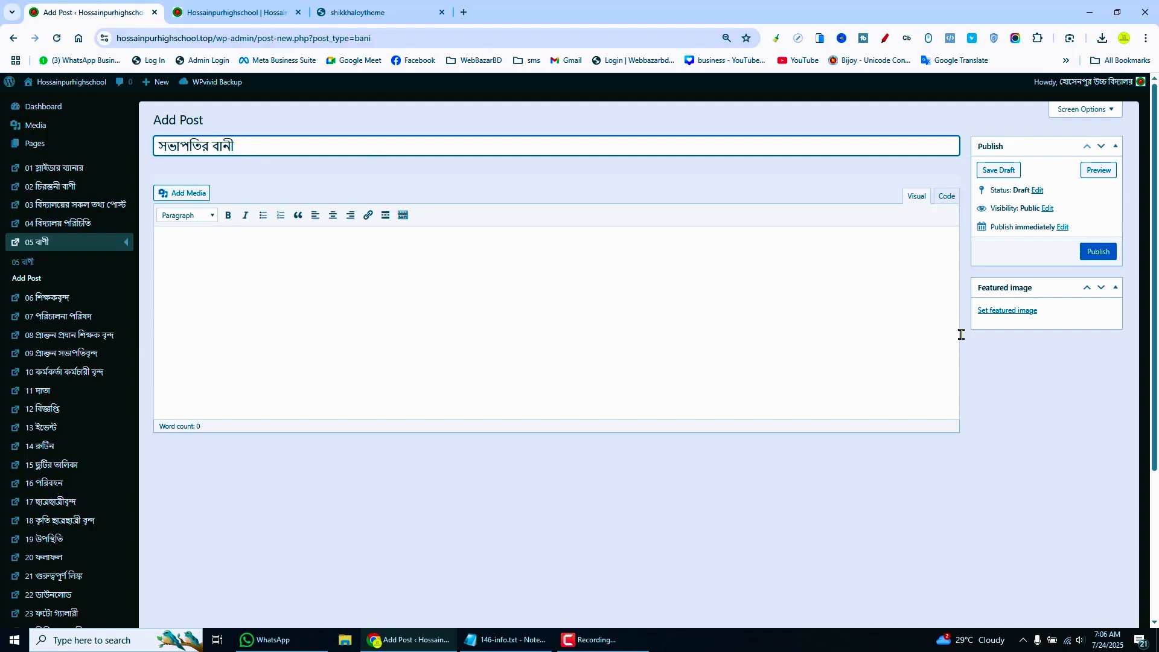
pyautogui.click(1010, 313)
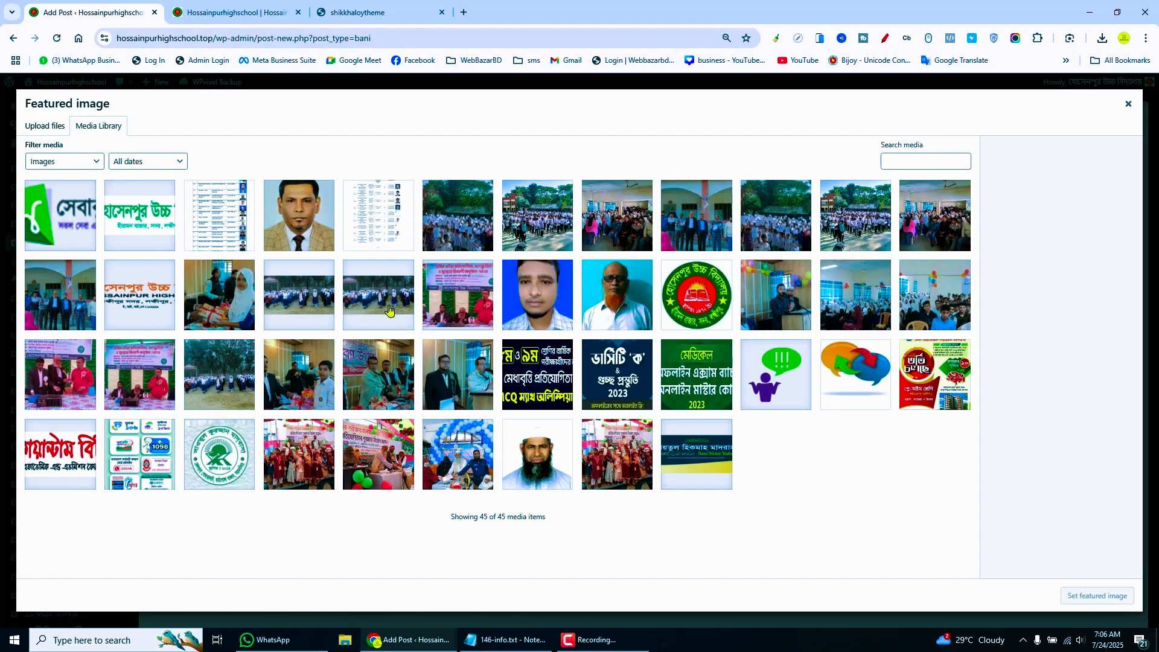
pyautogui.click(597, 314)
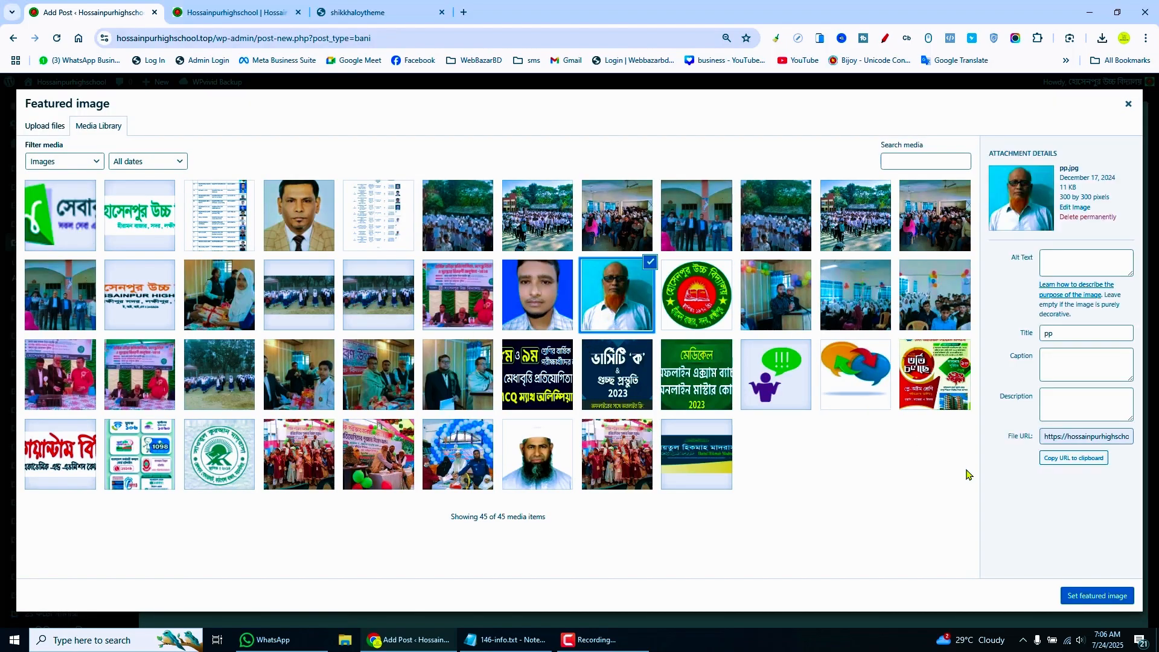
pyautogui.click(1086, 596)
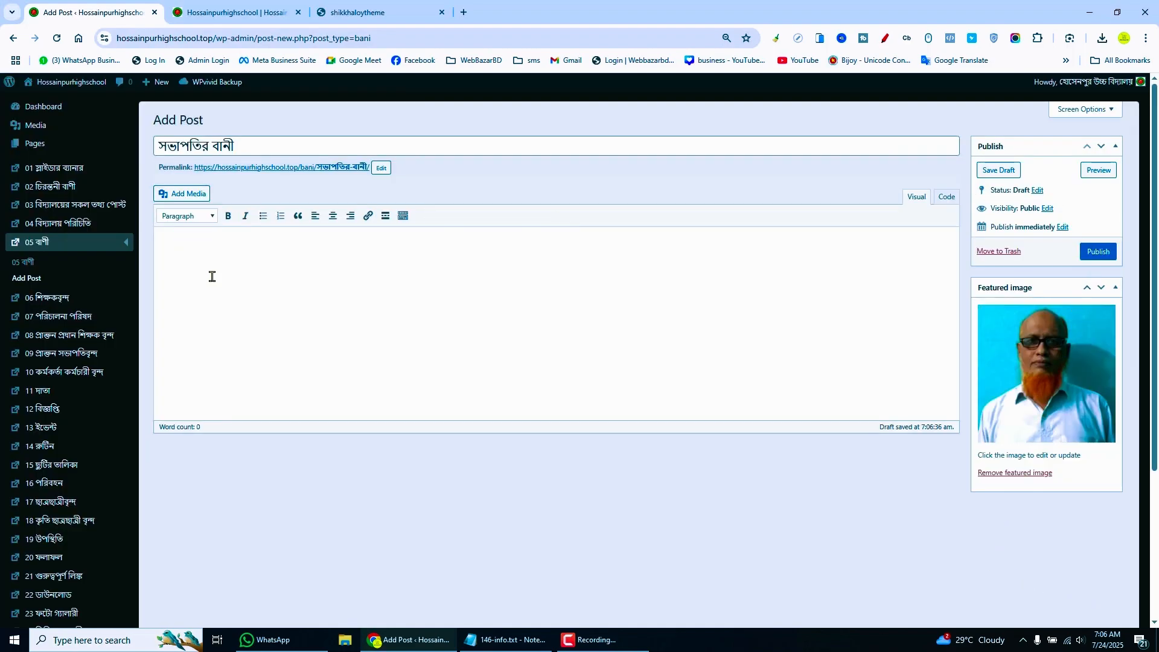
# Step: Fill the post body with the title text "সভাপতির বানী" repeated six times and publish the post
pyautogui.moveTo(256, 139); pyautogui.dragTo(163, 145)
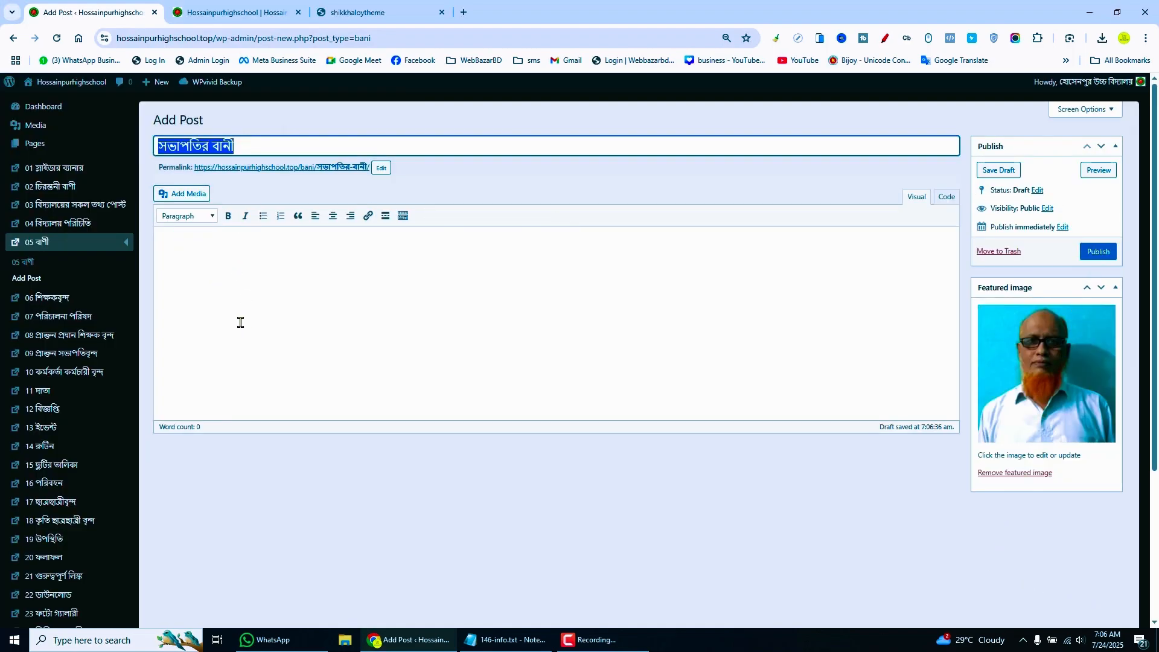
pyautogui.hotkey('ctrl', 'c')
pyautogui.click(251, 276)
pyautogui.hotkey('ctrl', 'v')
pyautogui.hotkey('ctrl', 'v')
pyautogui.hotkey('ctrl', 'v')
pyautogui.hotkey('ctrl', 'v')
pyautogui.hotkey('ctrl', 'v')
pyautogui.hotkey('ctrl', 'v')
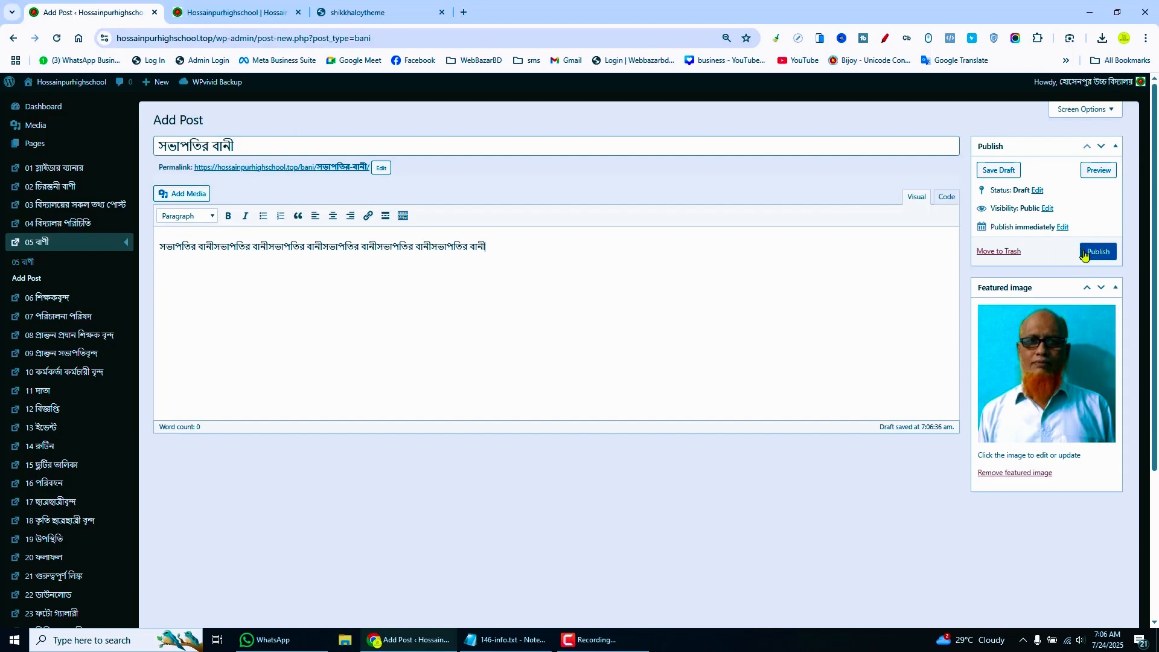
pyautogui.click(1084, 255)
# Step: Open the Menus editor in a separate browser tab, keeping the published post's edit page open
pyautogui.click(240, 5)
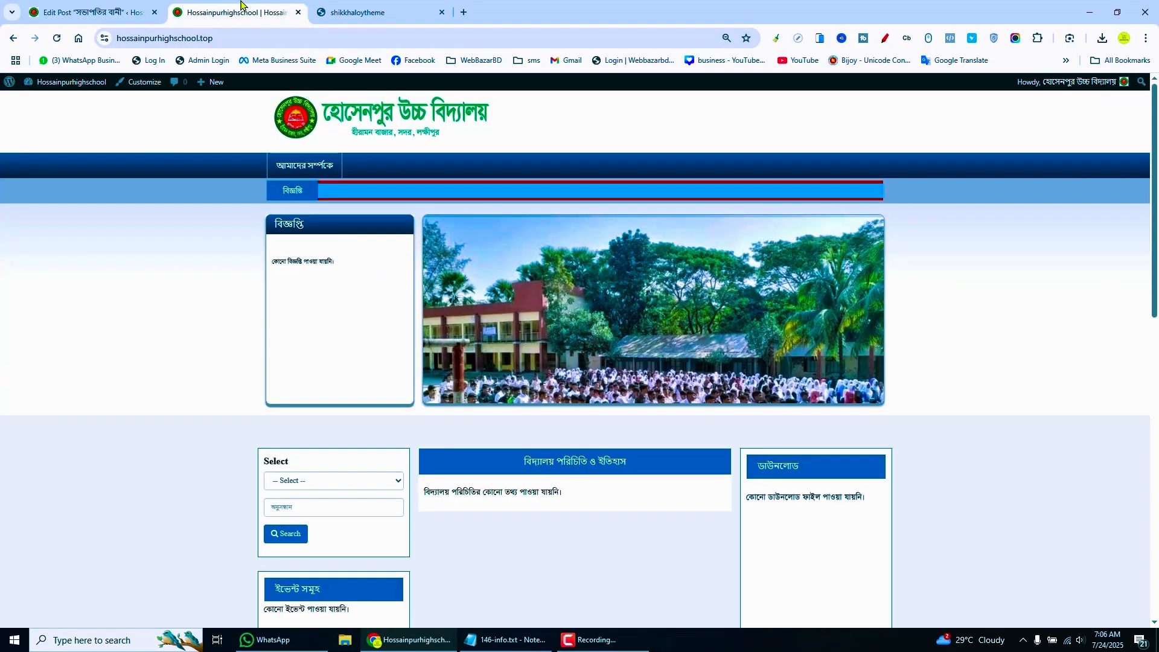
pyautogui.click(118, 8)
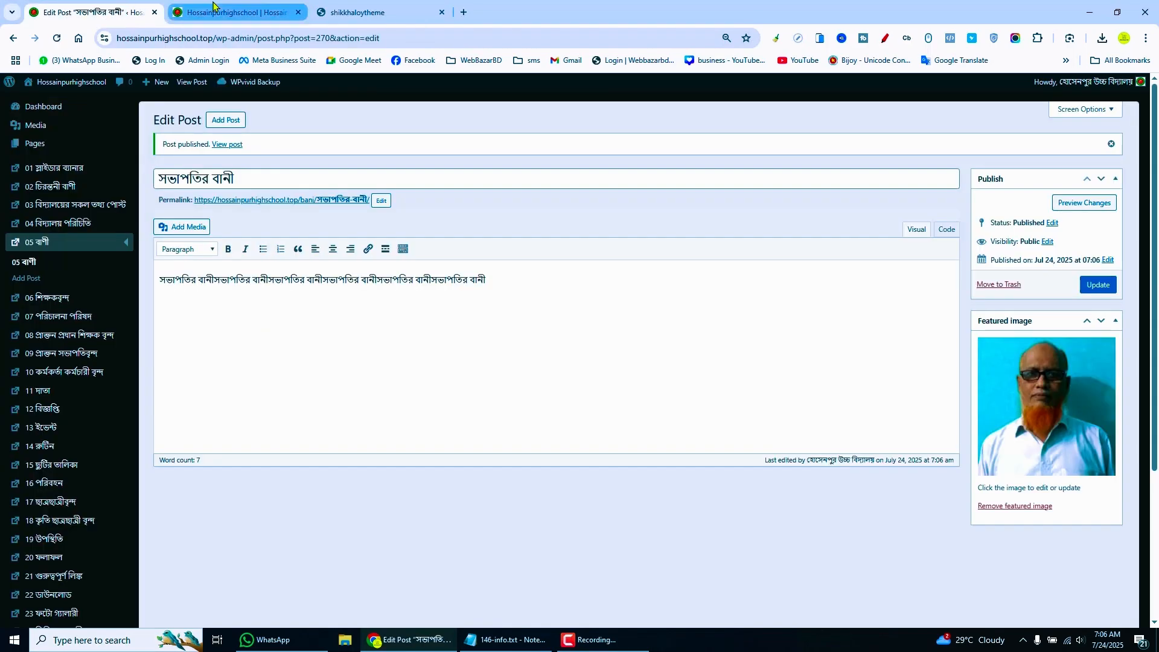
pyautogui.click(169, 11)
pyautogui.click(91, 12)
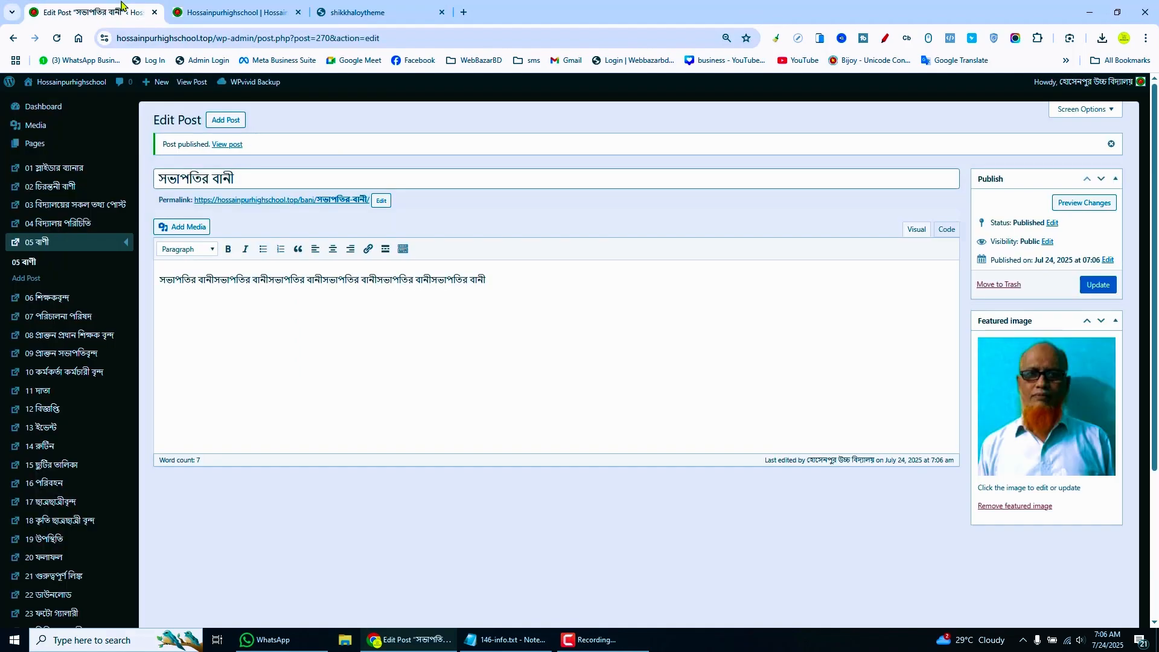
pyautogui.scroll(-3, 85, 422)
pyautogui.scroll(-1, 92, 460)
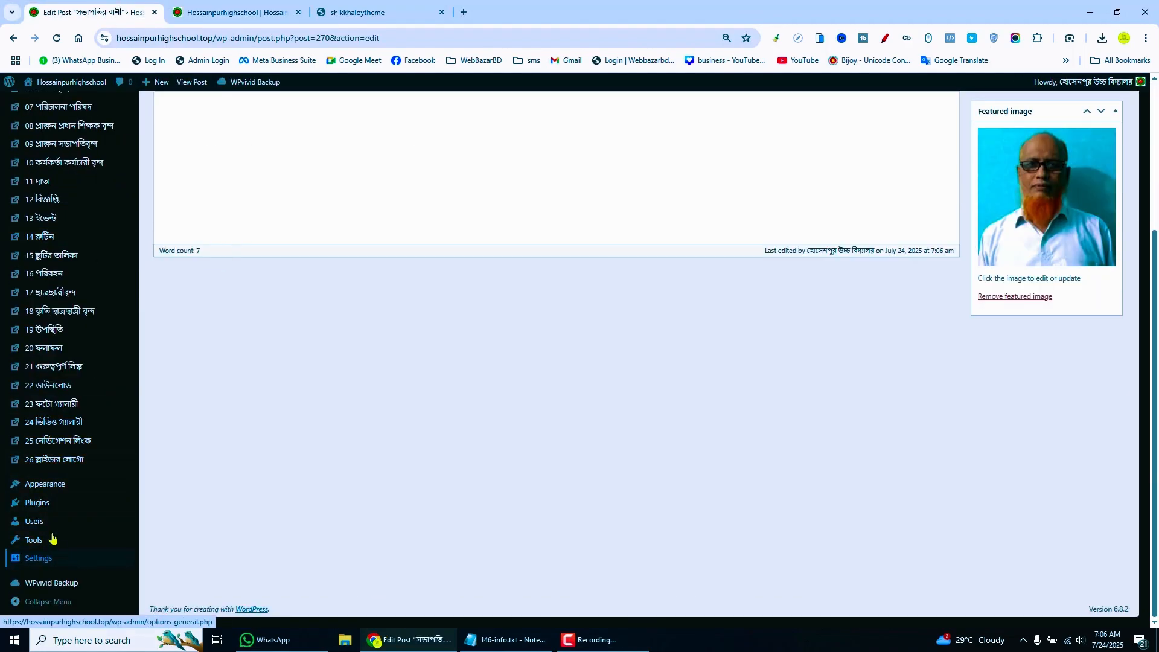
pyautogui.moveTo(47, 483)
pyautogui.rightClick(154, 547)
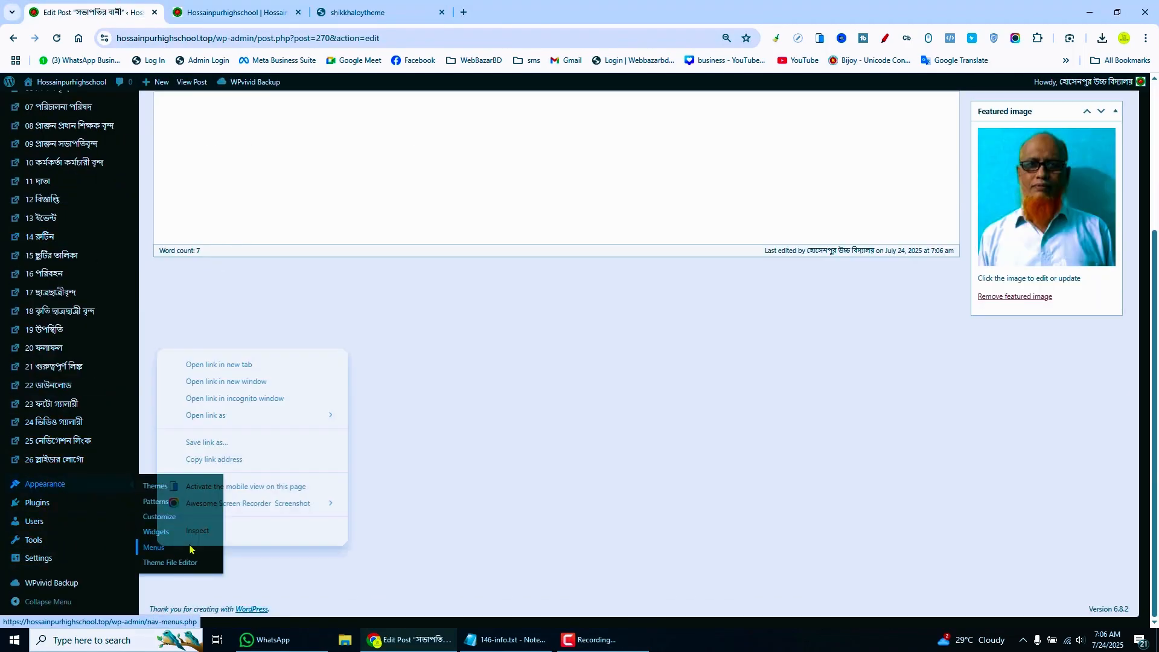
pyautogui.click(228, 367)
pyautogui.click(238, 7)
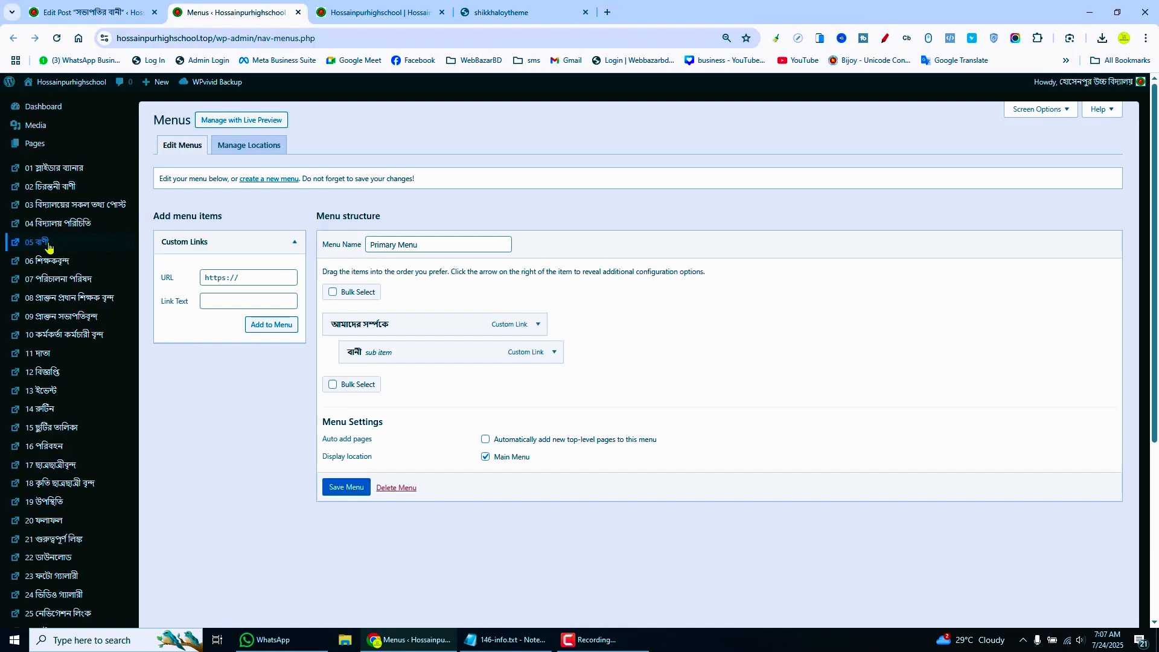
# Step: Copy the published post's link and add it to Primary Menu as a custom link with text "সভাপতির বানী"
pyautogui.click(79, 23)
pyautogui.scroll(4, 411, 327)
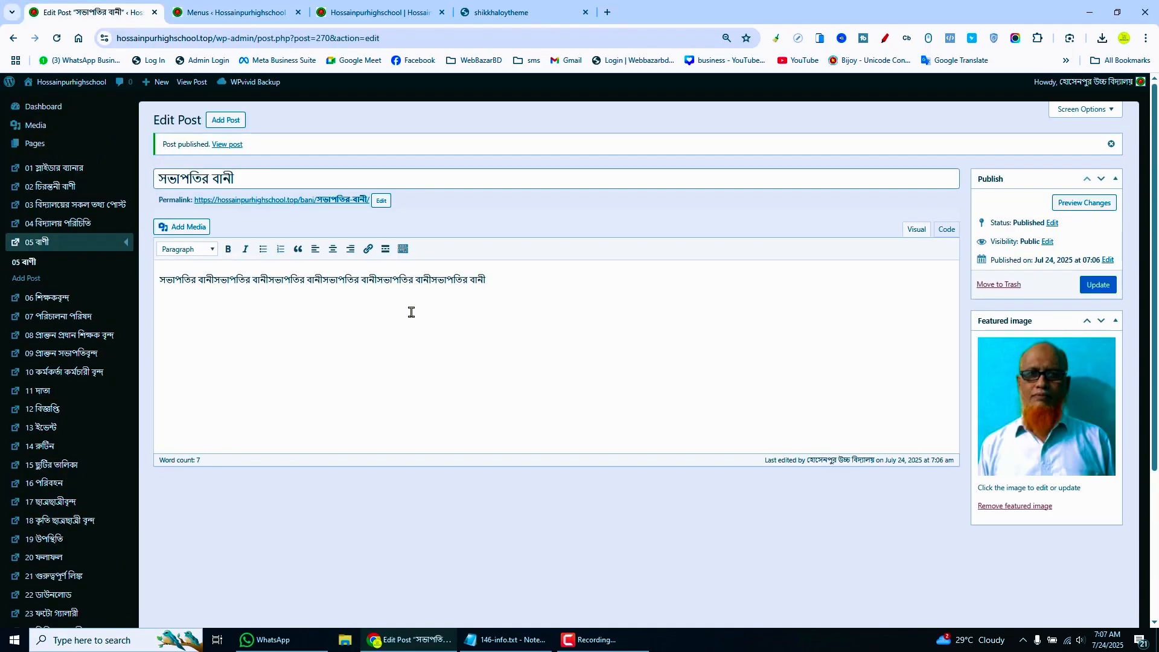
pyautogui.rightClick(225, 148)
pyautogui.click(283, 256)
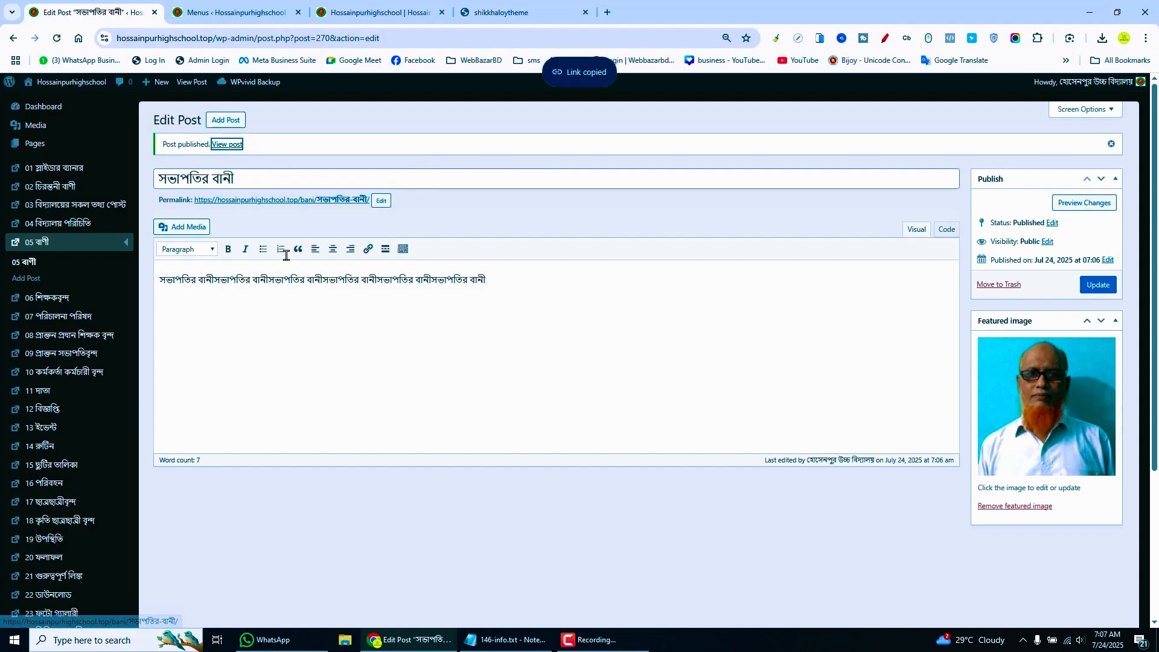
pyautogui.click(236, 12)
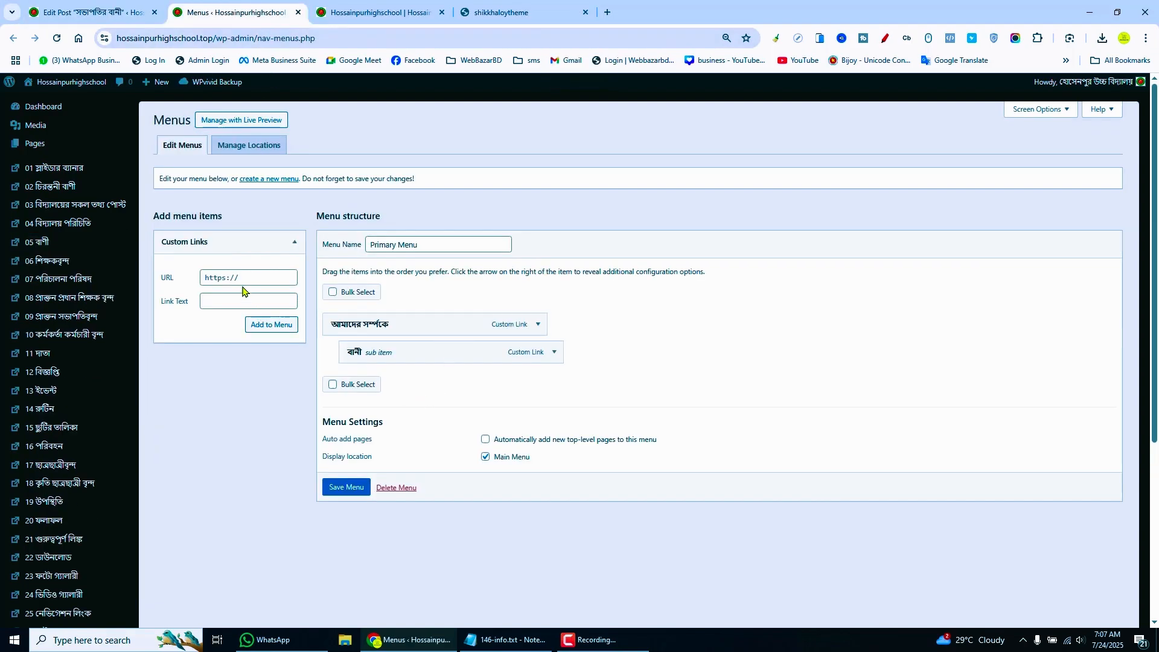
pyautogui.hotkey('ctrl', 'v')
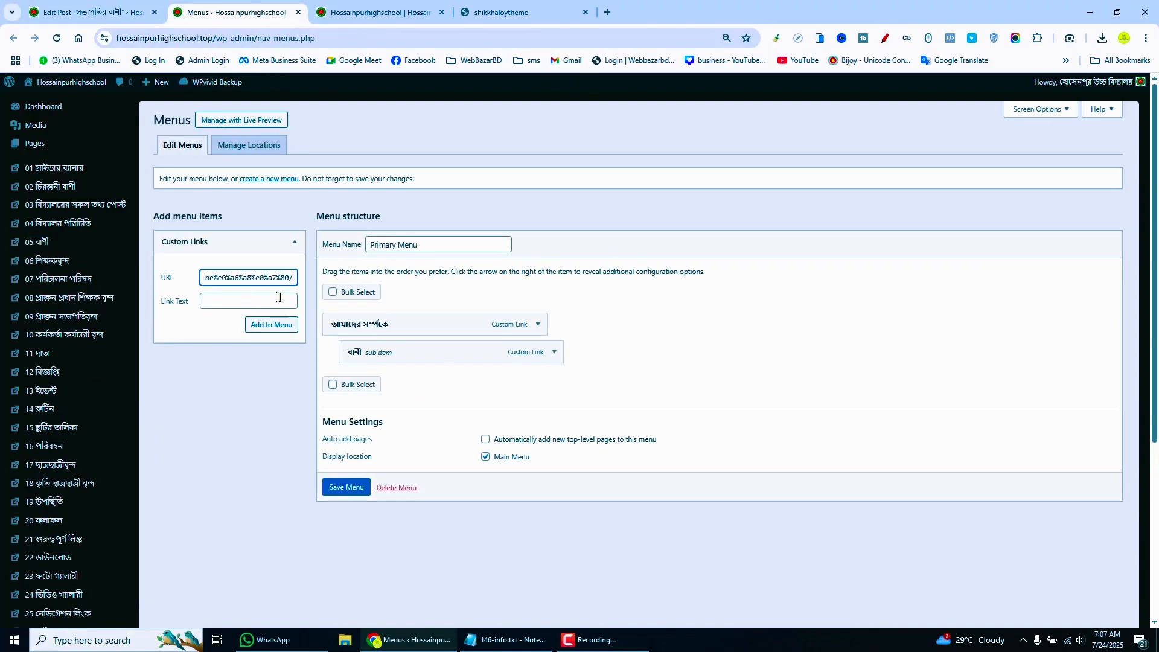
pyautogui.click(243, 304)
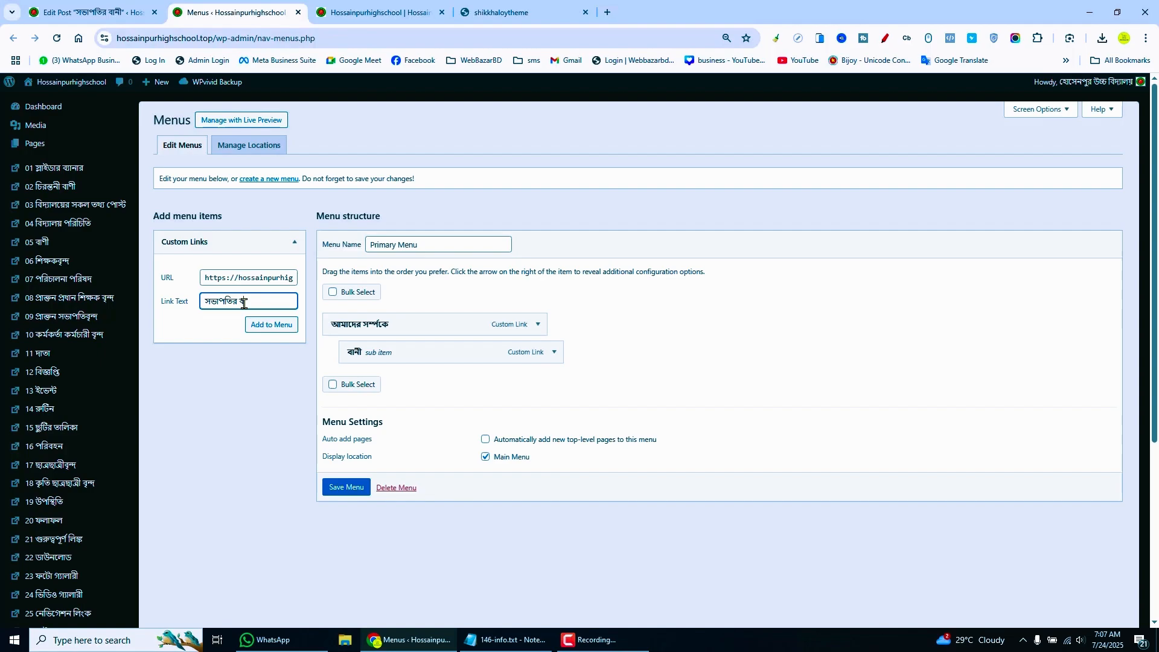
pyautogui.click(282, 327)
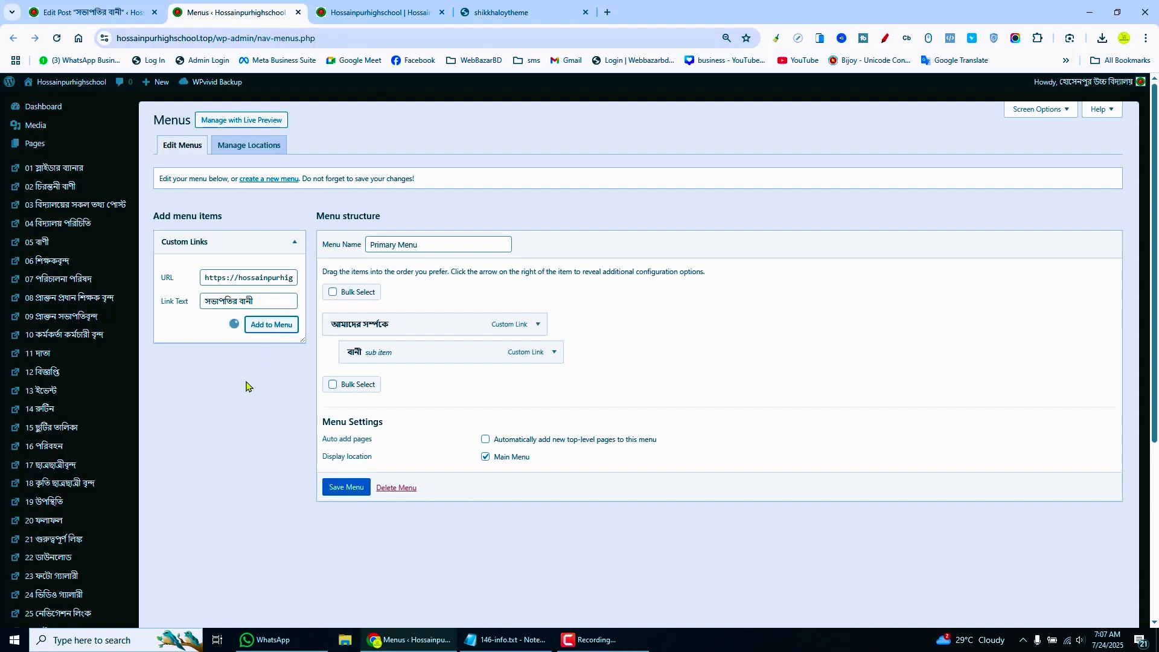
# Step: Nest সভাপতির বানী under বানী, save the menu, and open its page from the reloaded school site's menu
pyautogui.moveTo(450, 382); pyautogui.dragTo(487, 380)
pyautogui.click(359, 514)
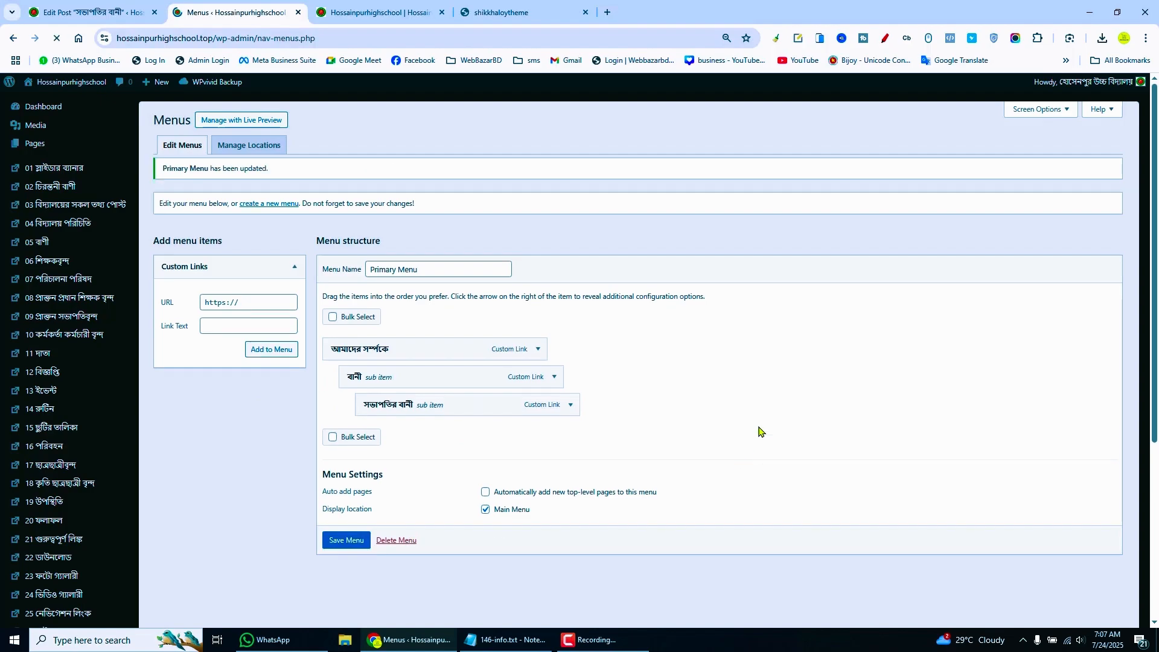
pyautogui.click(377, 12)
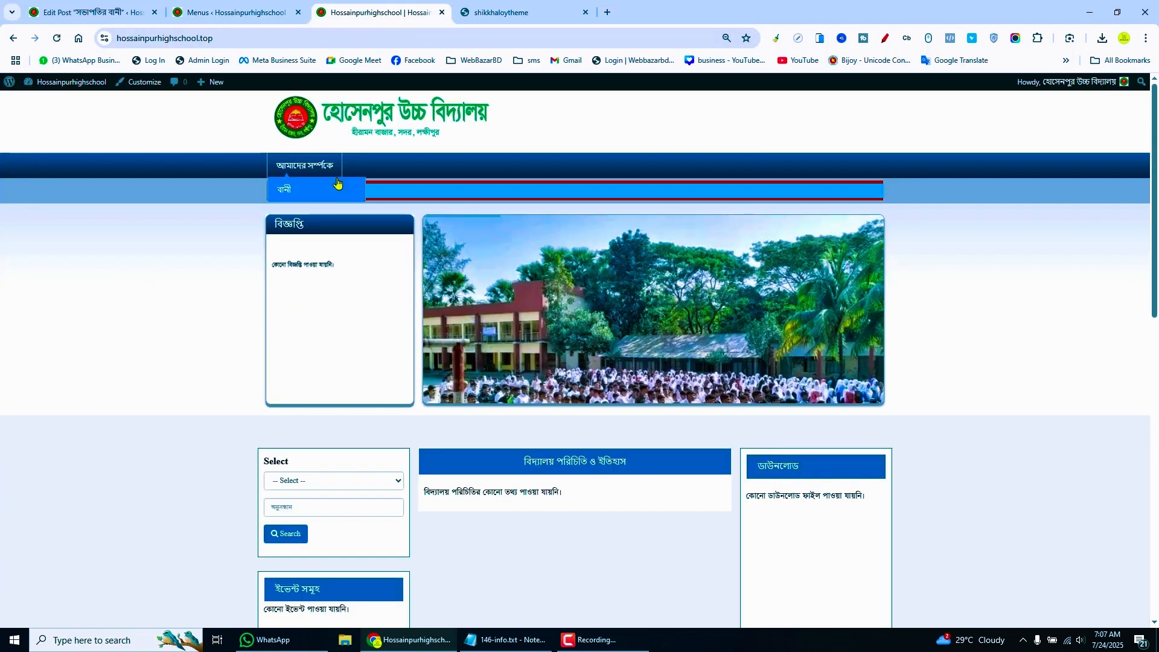
pyautogui.press('F5')
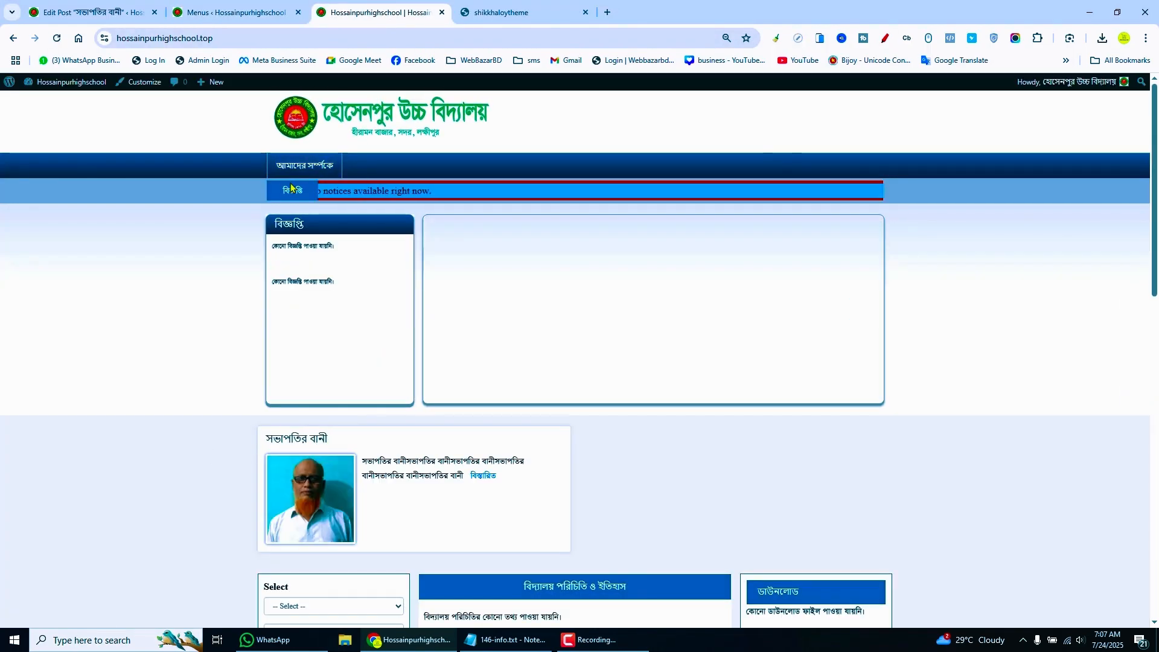
pyautogui.moveTo(294, 191)
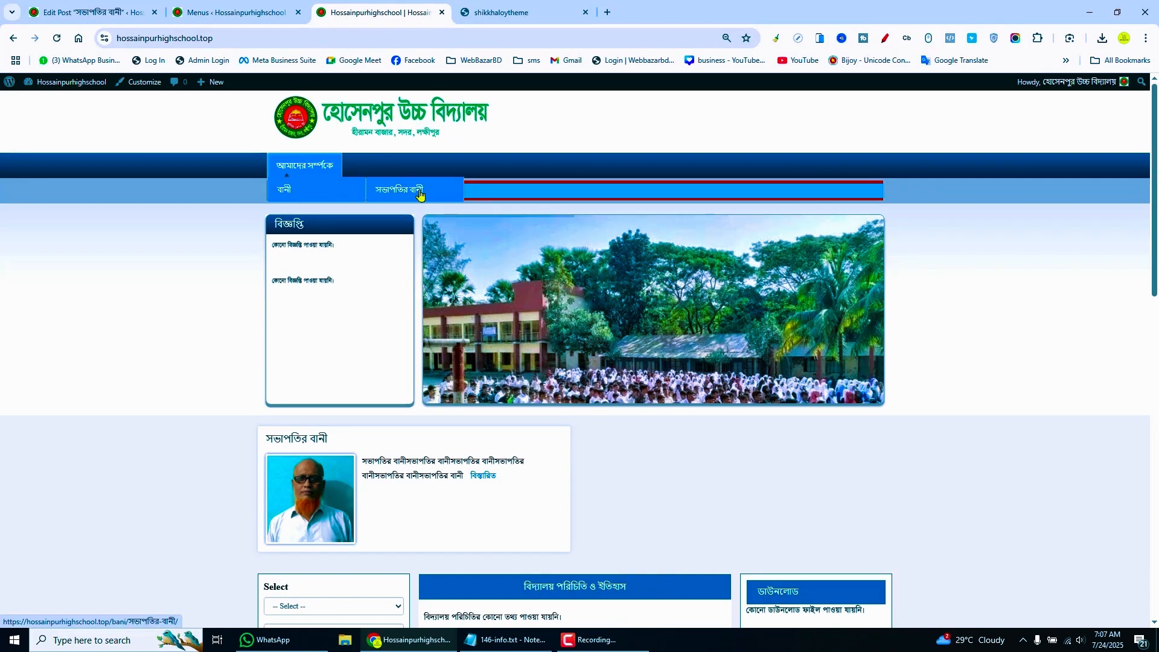
pyautogui.click(416, 196)
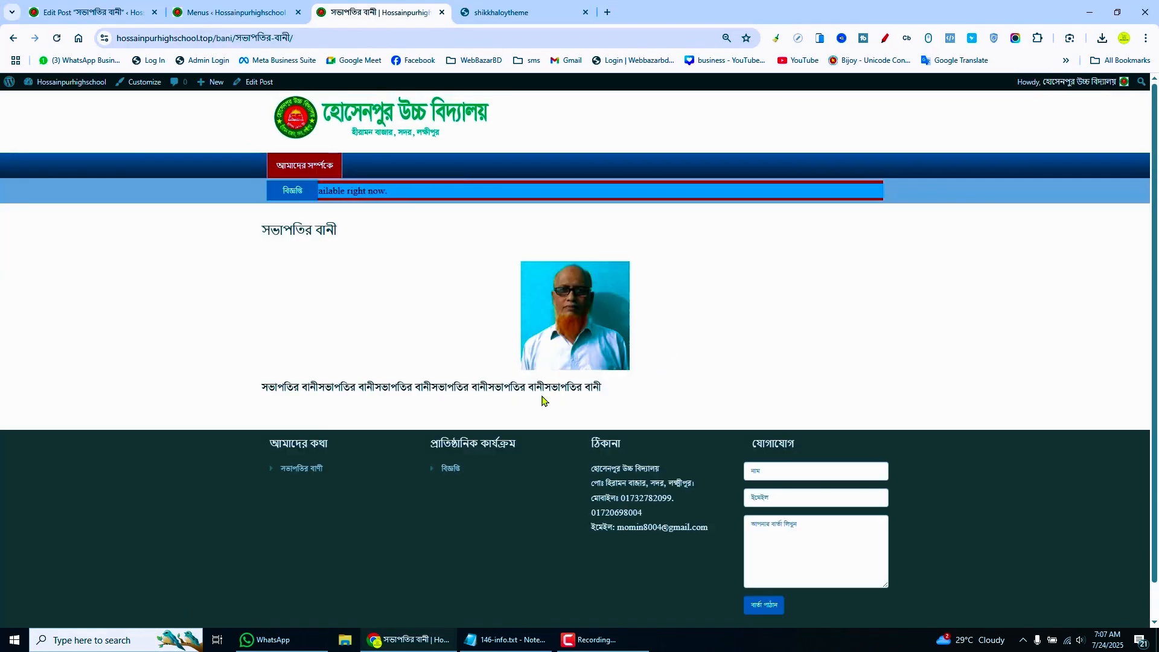
# Step: Examine the demo site's সভাপতির বাণী page and compare it with the school site's version
pyautogui.click(486, 8)
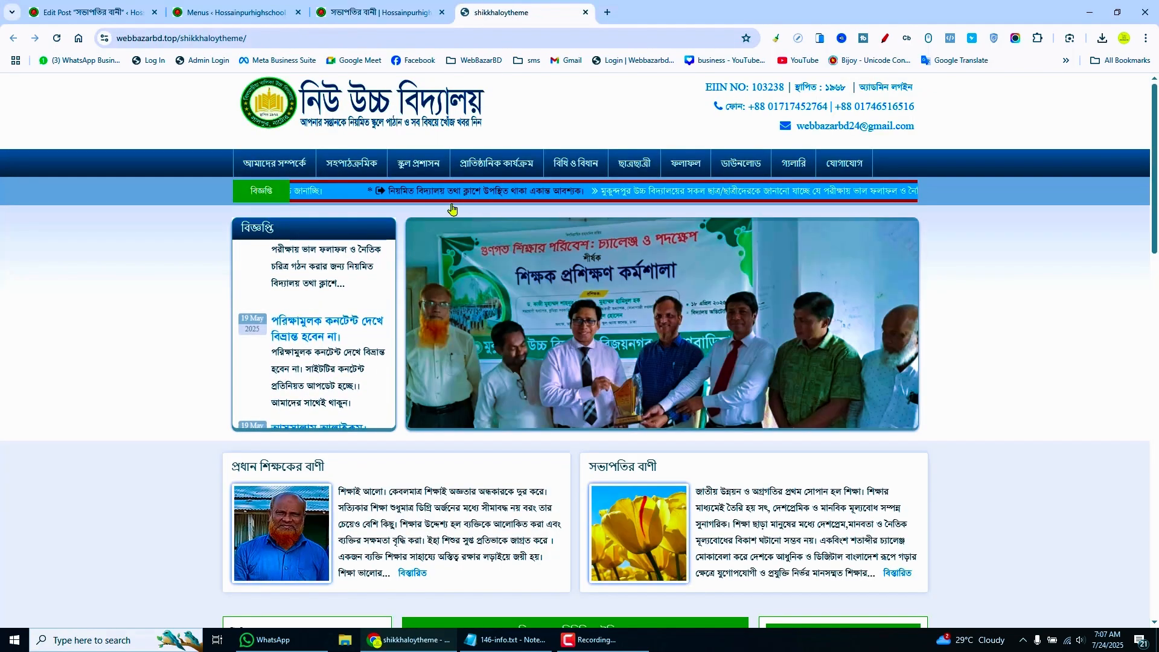
pyautogui.moveTo(301, 163)
pyautogui.moveTo(287, 192)
pyautogui.click(378, 192)
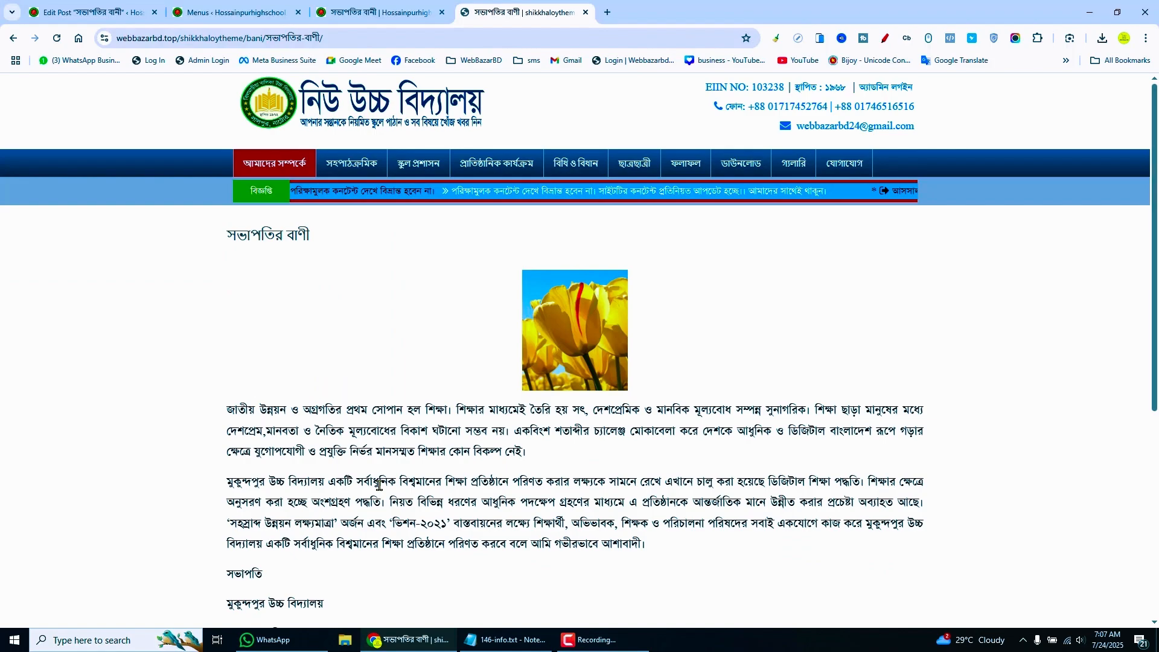
pyautogui.scroll(-5, 1156, 302)
pyautogui.scroll(5, 839, 326)
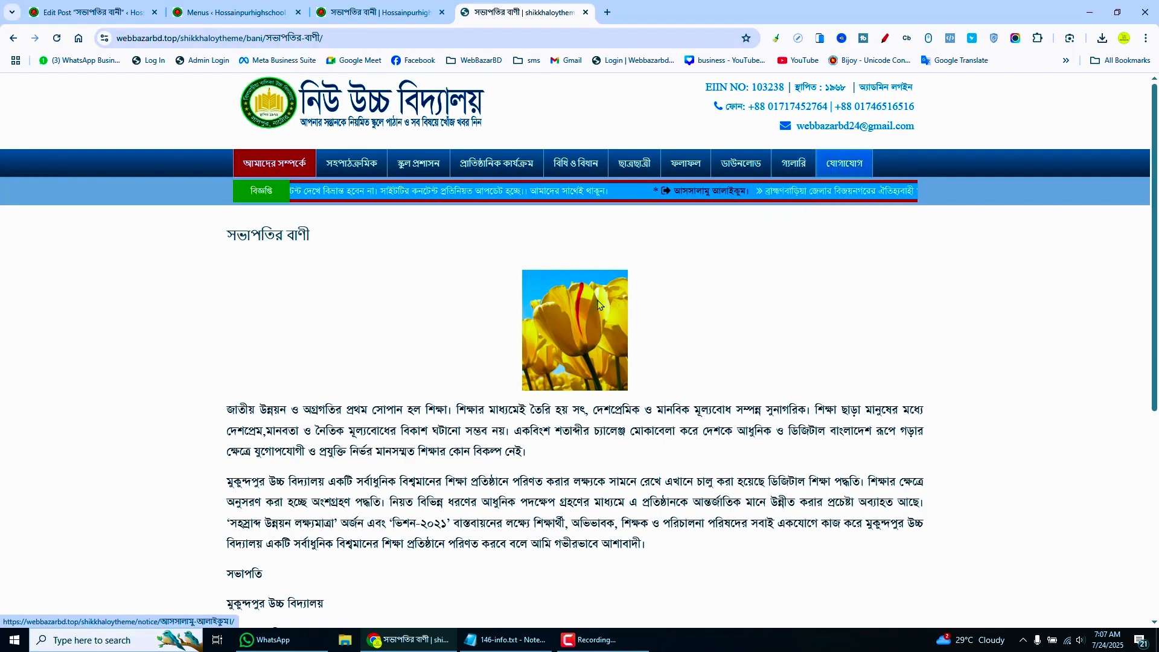
pyautogui.click(366, 9)
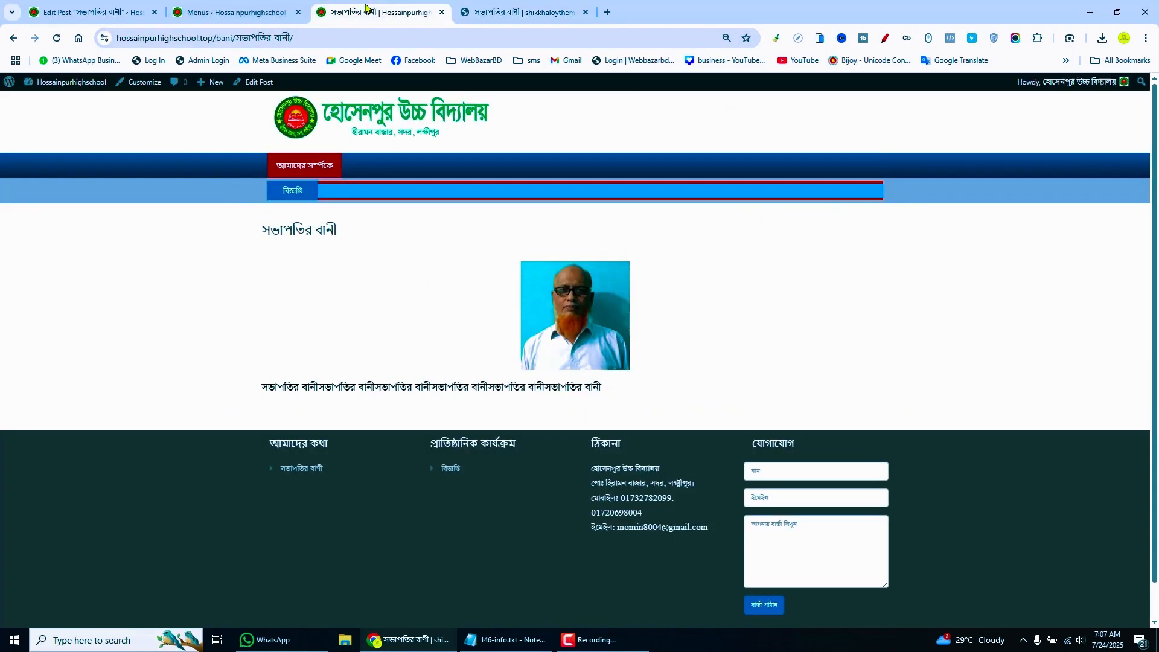